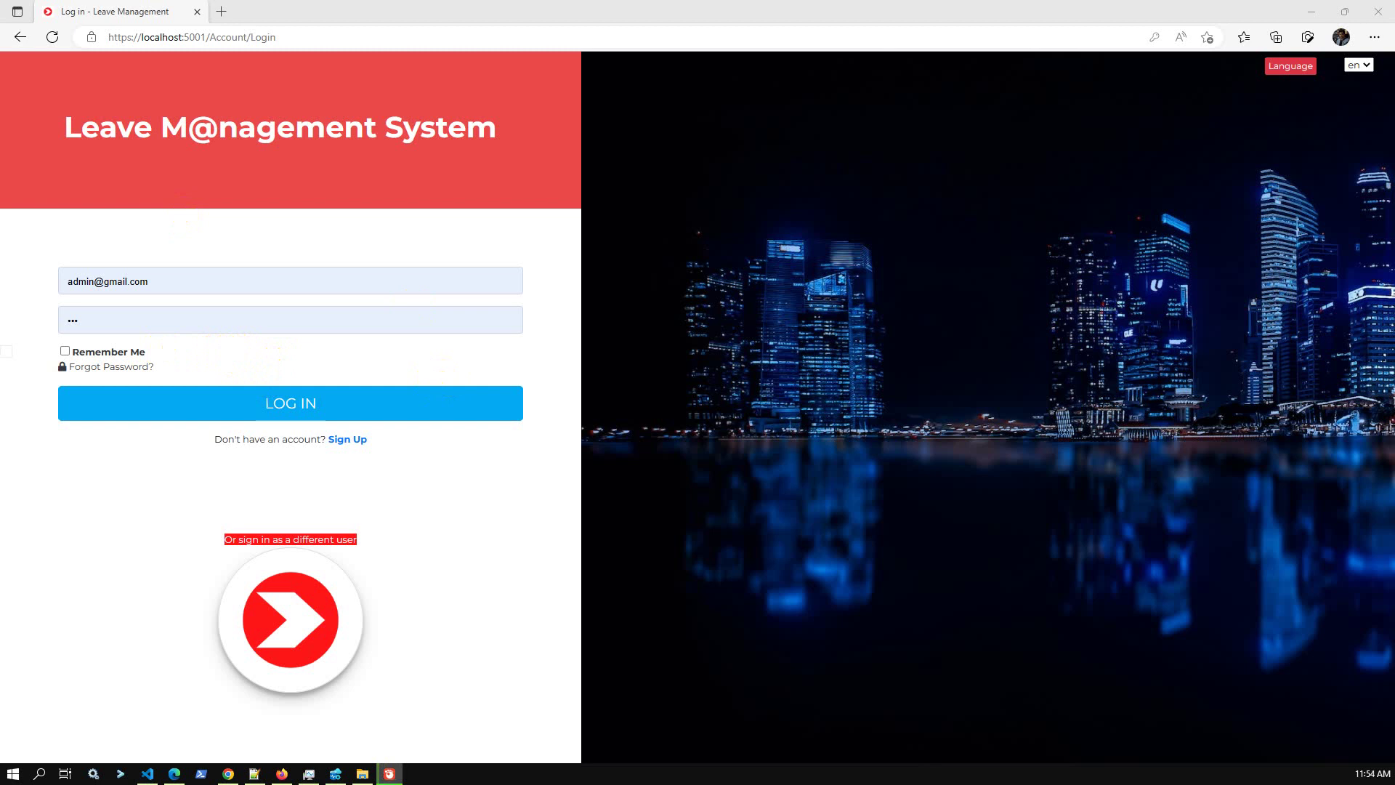
# Log in as the admin and go to the Leave Application List with its 5 entries.
pyautogui.click(340, 413)
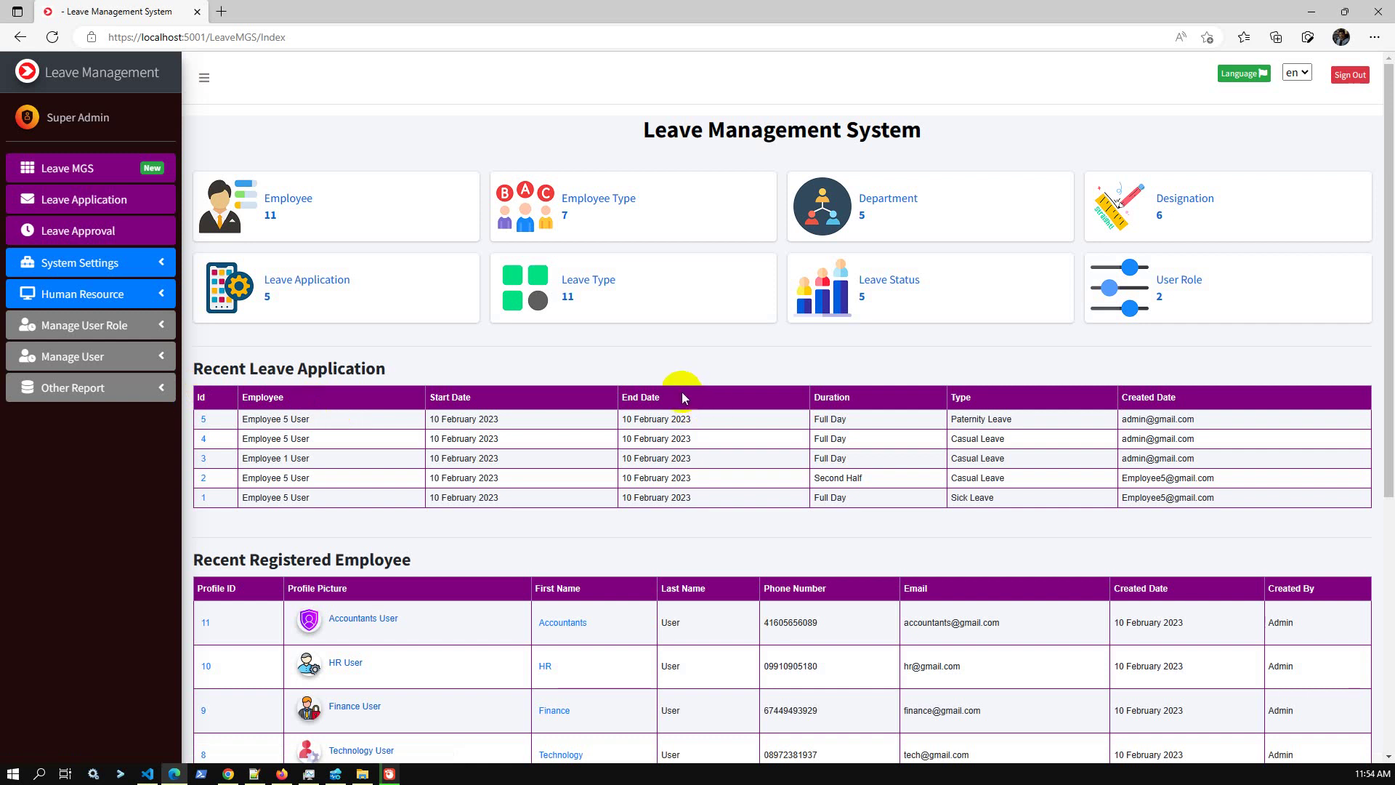
pyautogui.click(133, 201)
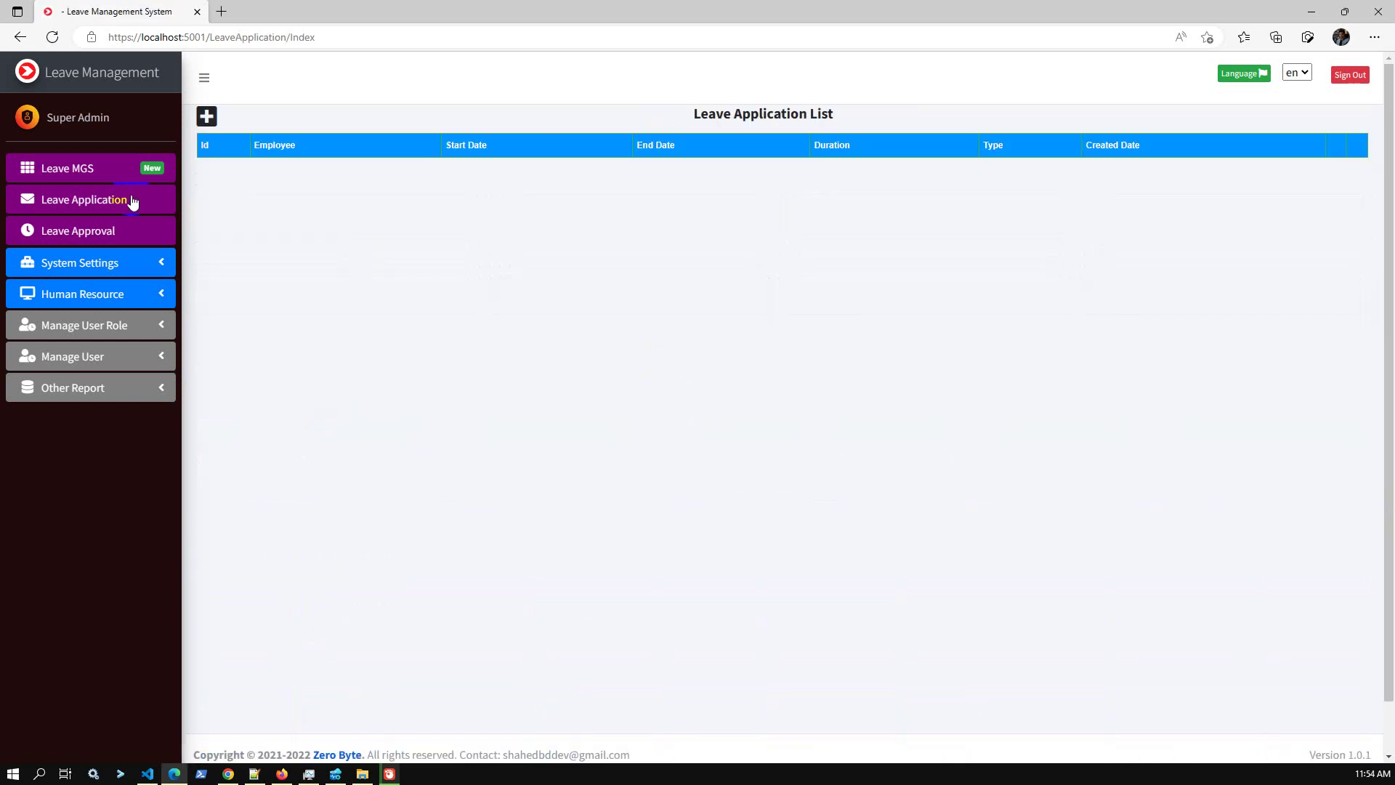
# Start a Full Day leave application for Employee 5 User with Sales-Contract-Template-Signaturely.docx attached.
pyautogui.click(207, 116)
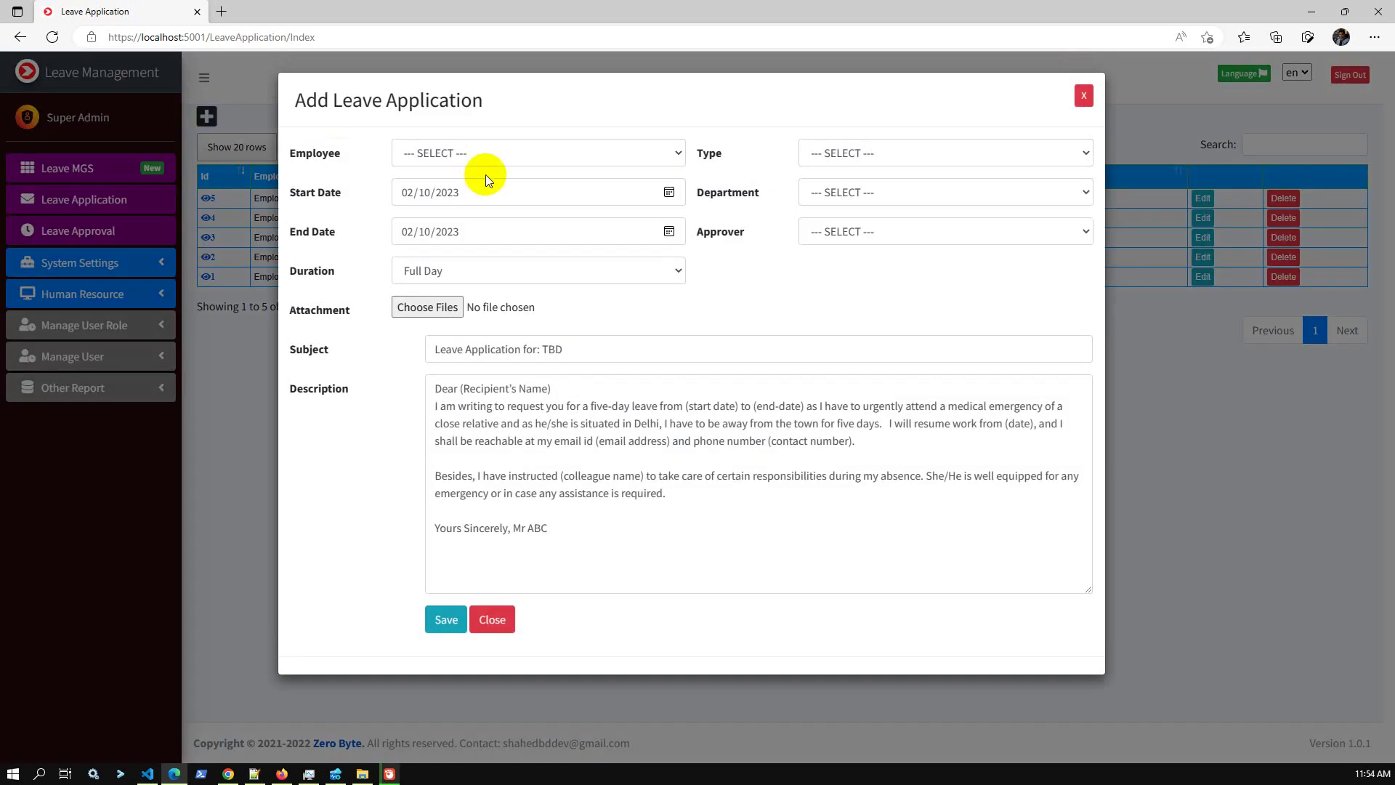
pyautogui.click(489, 155)
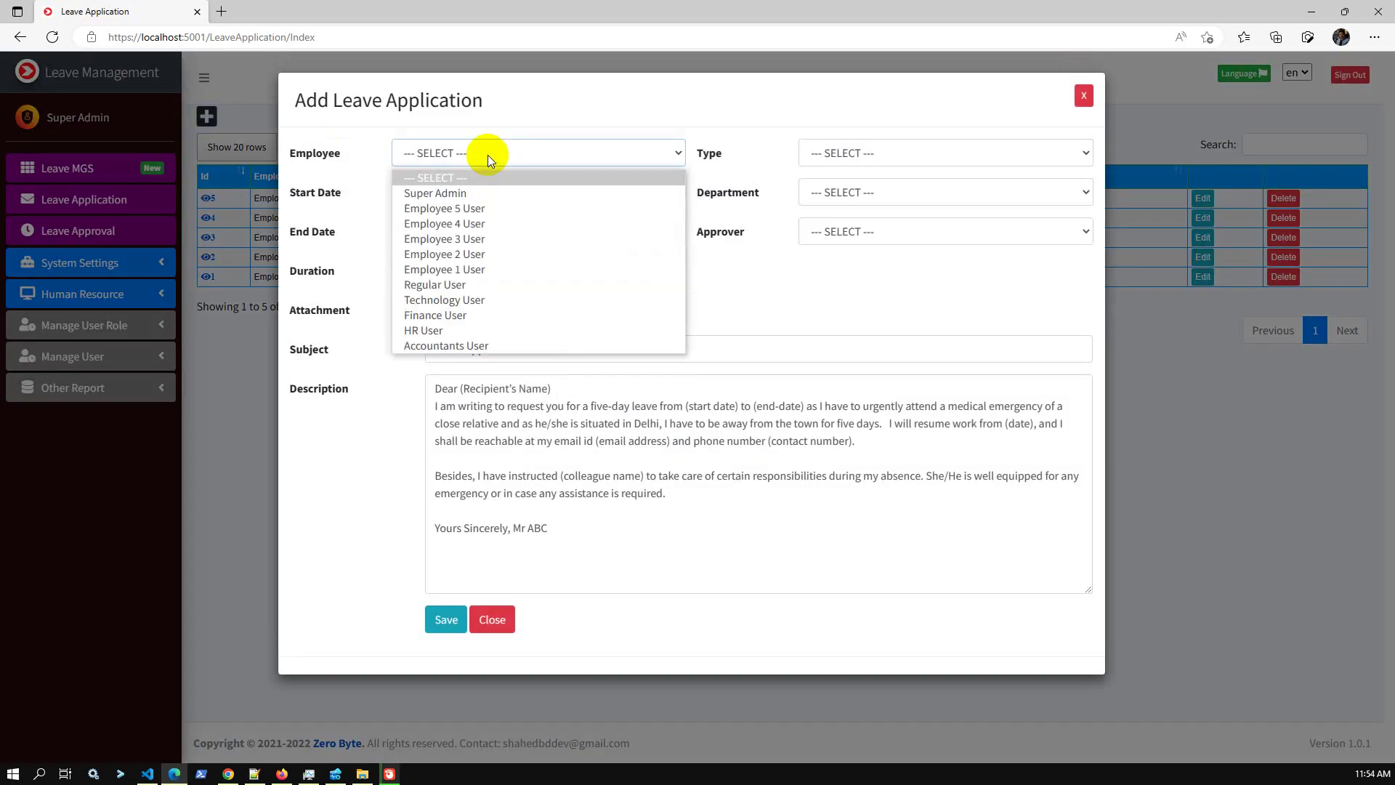
pyautogui.click(471, 210)
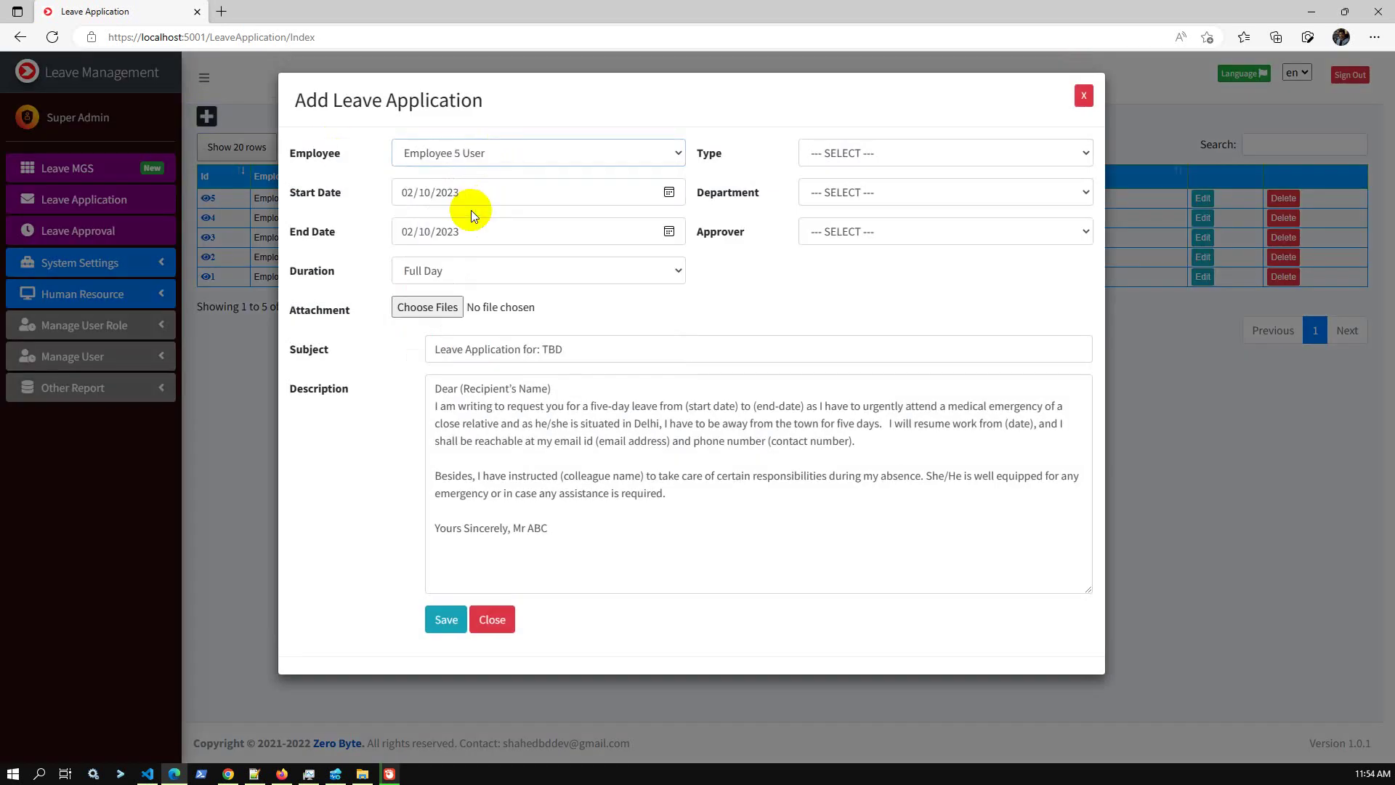
pyautogui.click(482, 272)
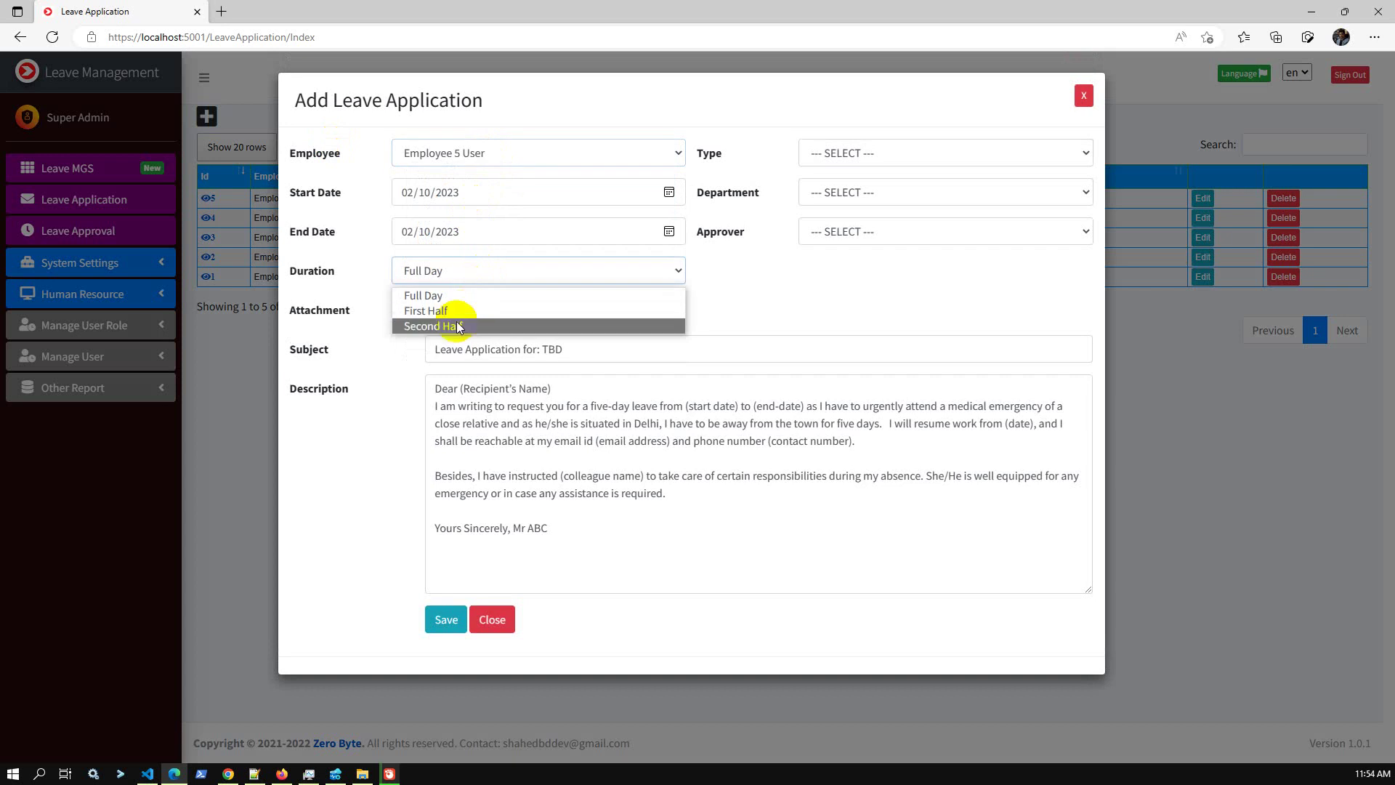
pyautogui.click(450, 293)
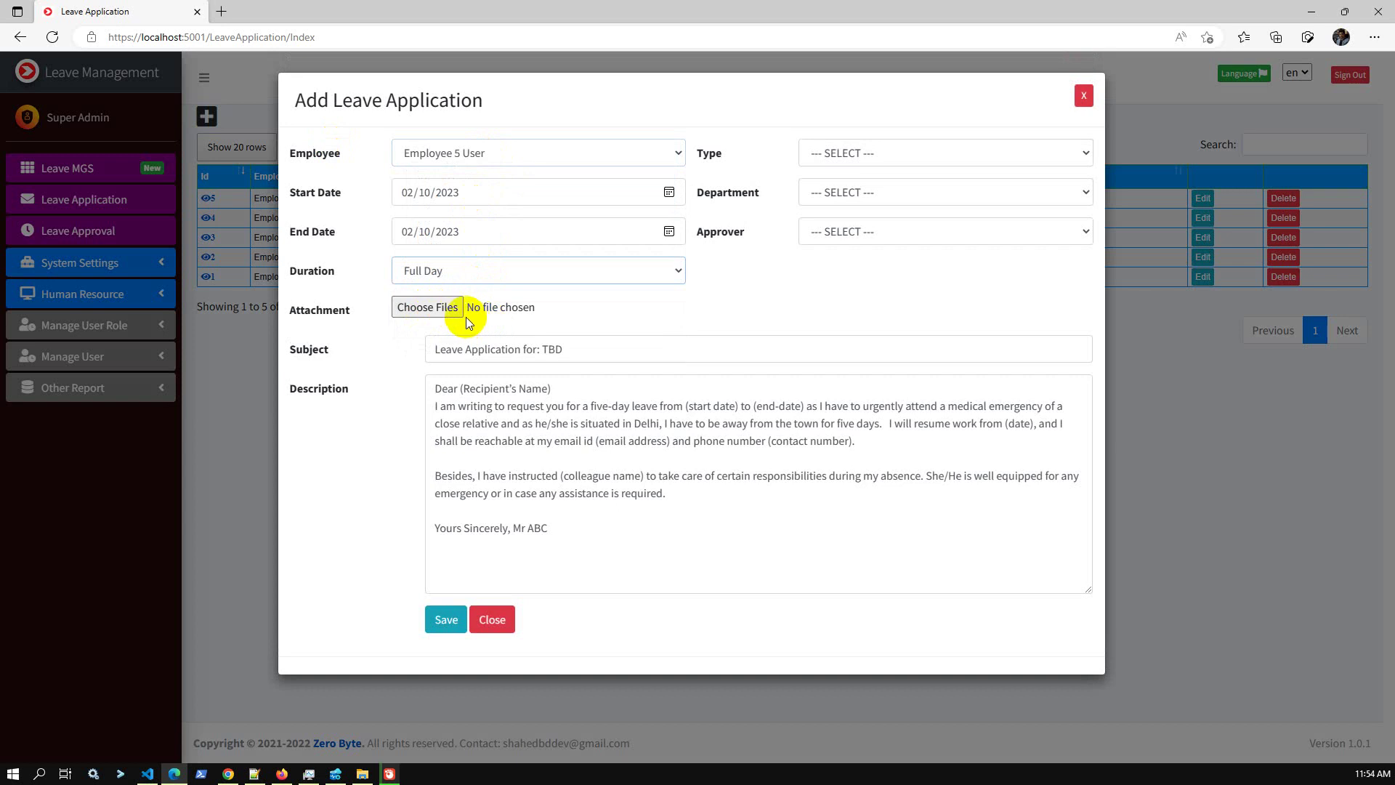
pyautogui.click(457, 313)
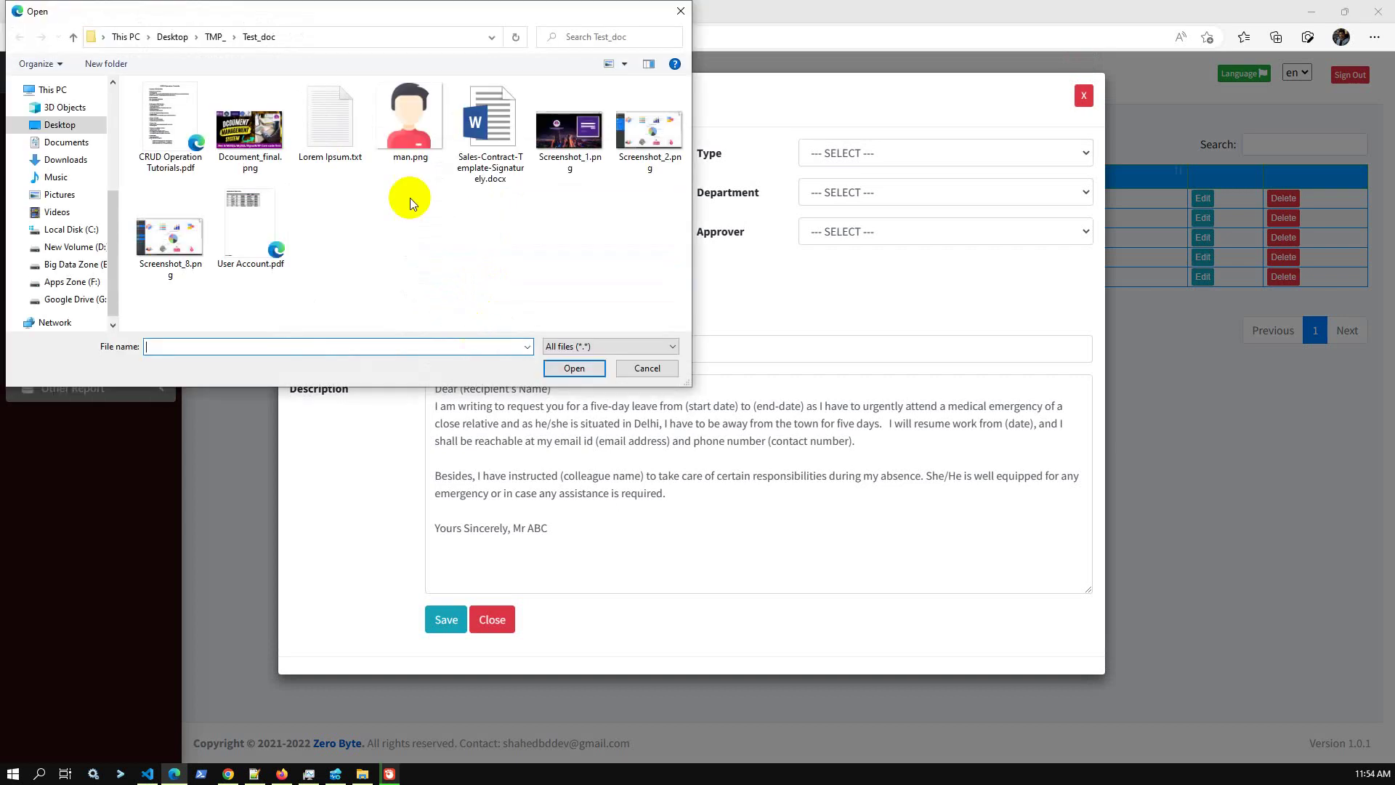
pyautogui.doubleClick(485, 155)
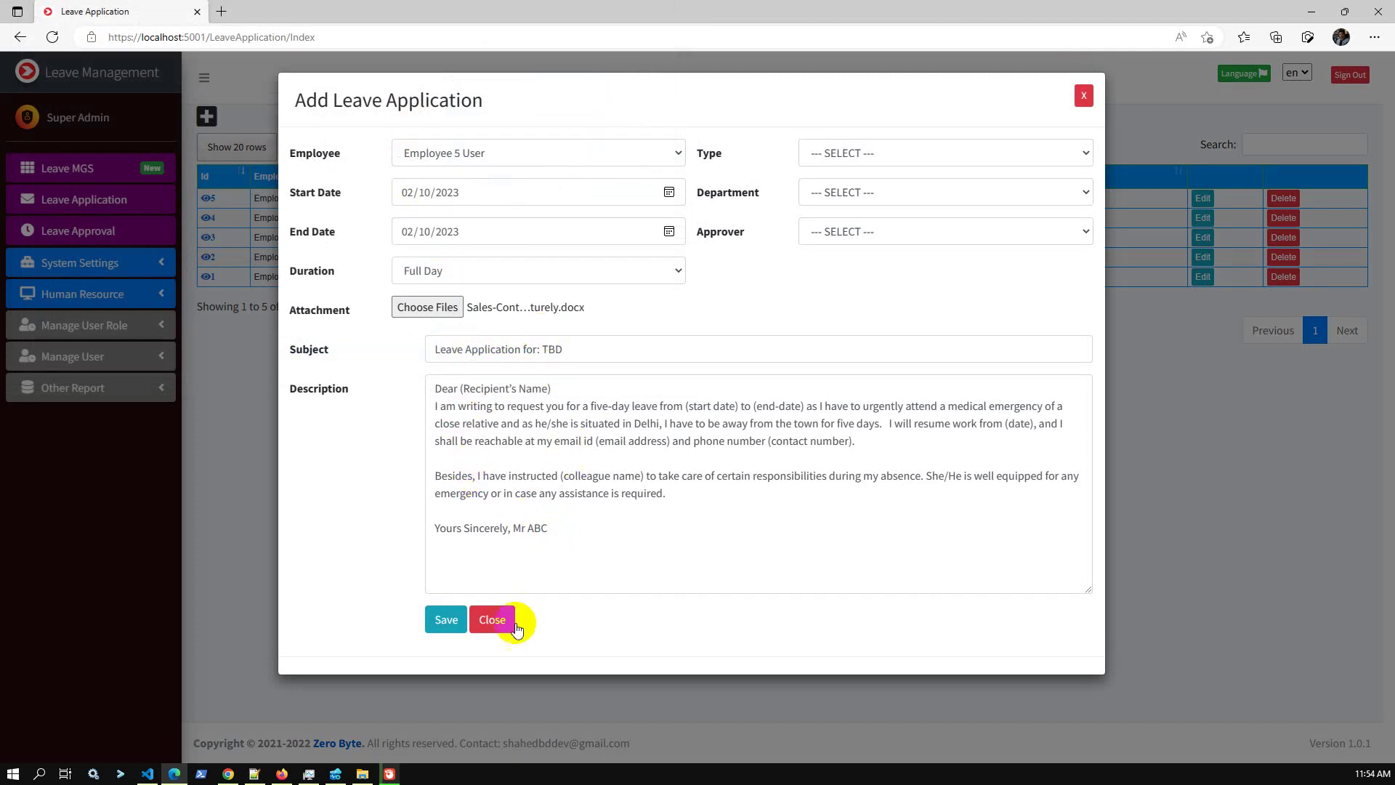
# Set leave type Casual Leave, department IT and approver Super Admin, then save.
pyautogui.click(836, 153)
pyautogui.click(866, 211)
pyautogui.click(865, 193)
pyautogui.click(854, 228)
pyautogui.click(852, 231)
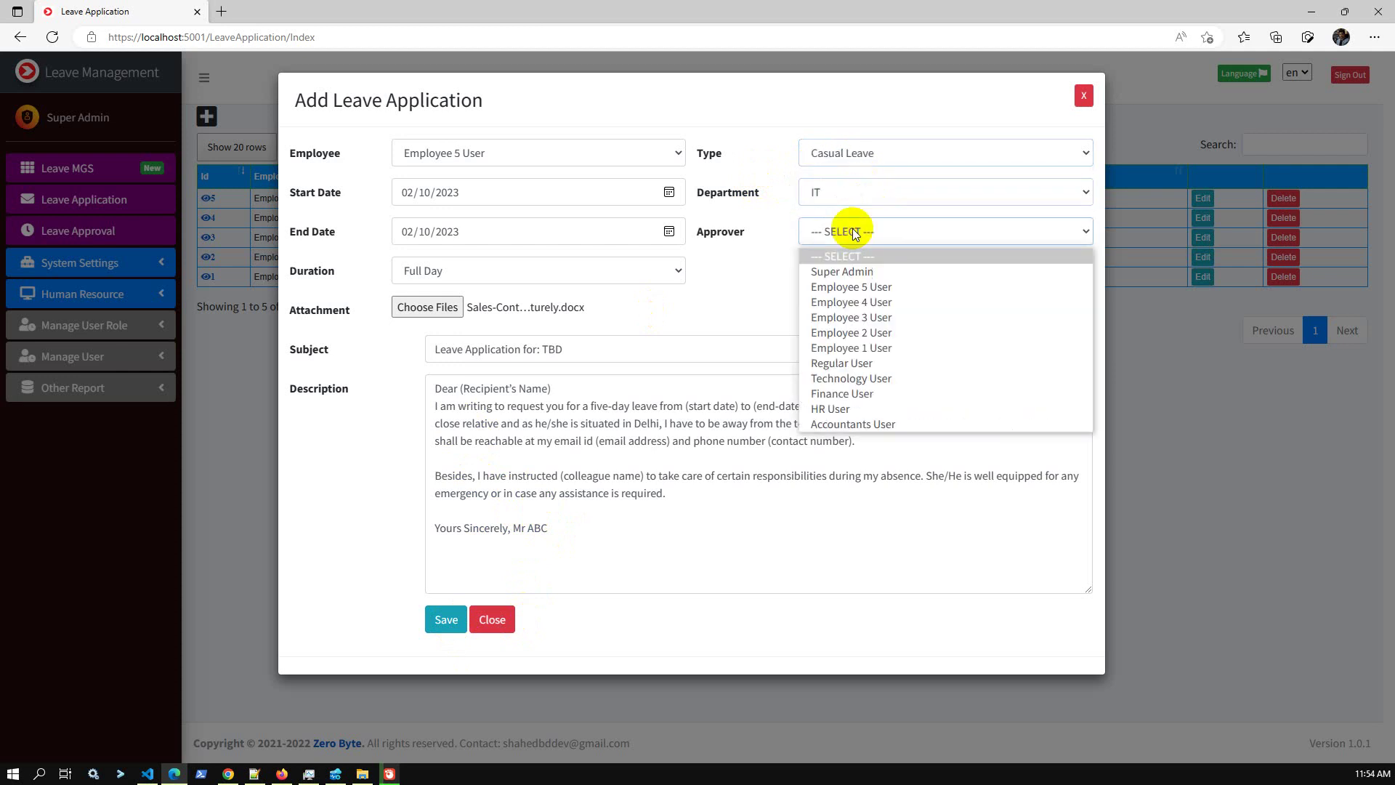
pyautogui.click(879, 269)
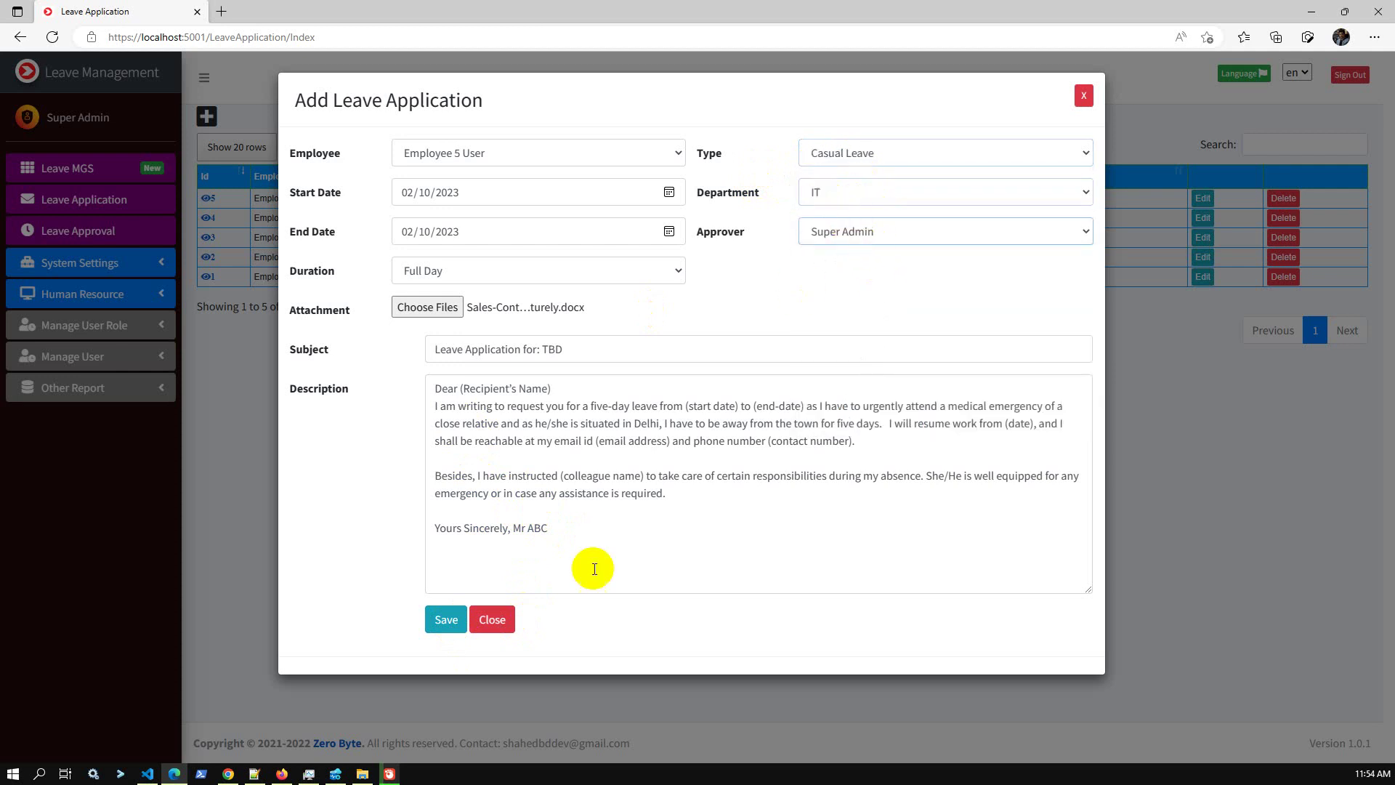
pyautogui.click(445, 624)
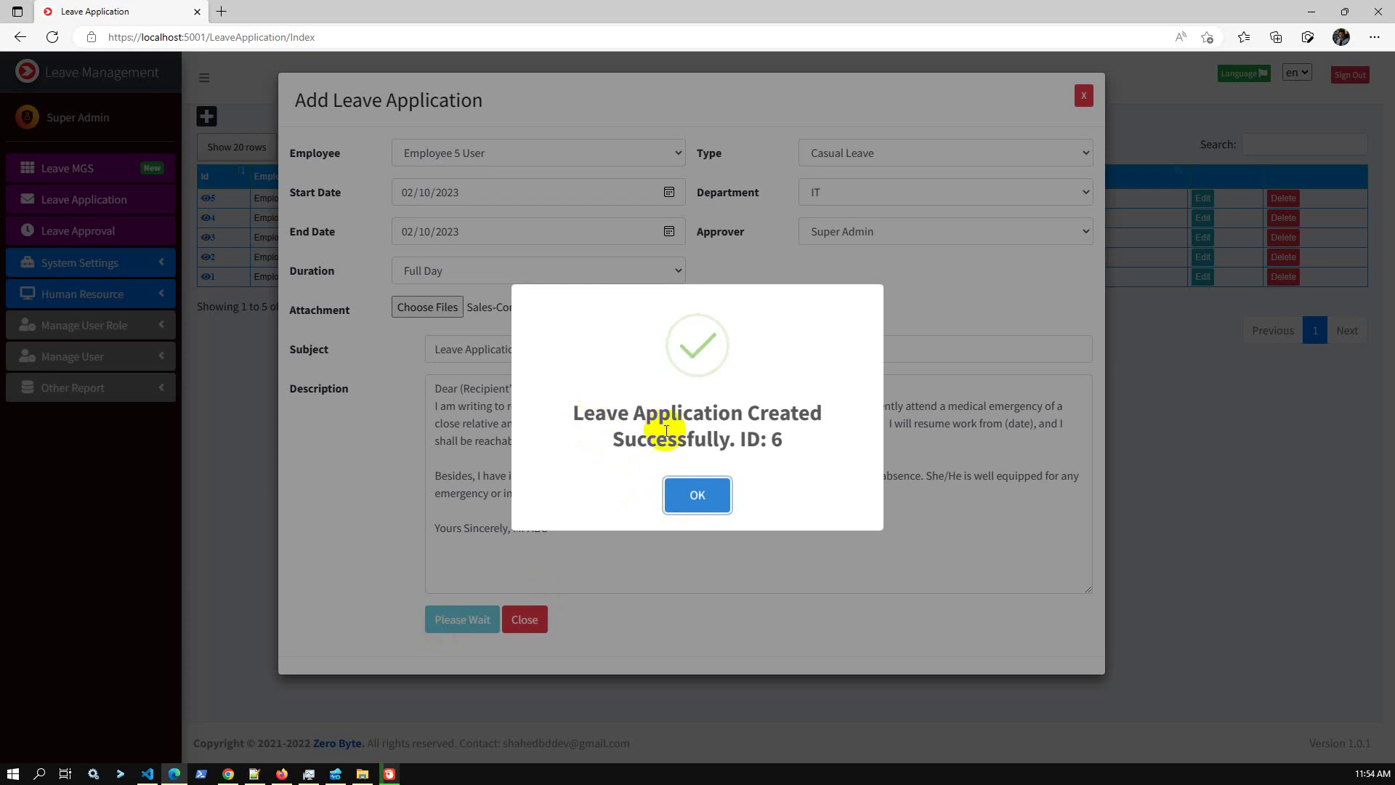
pyautogui.click(703, 501)
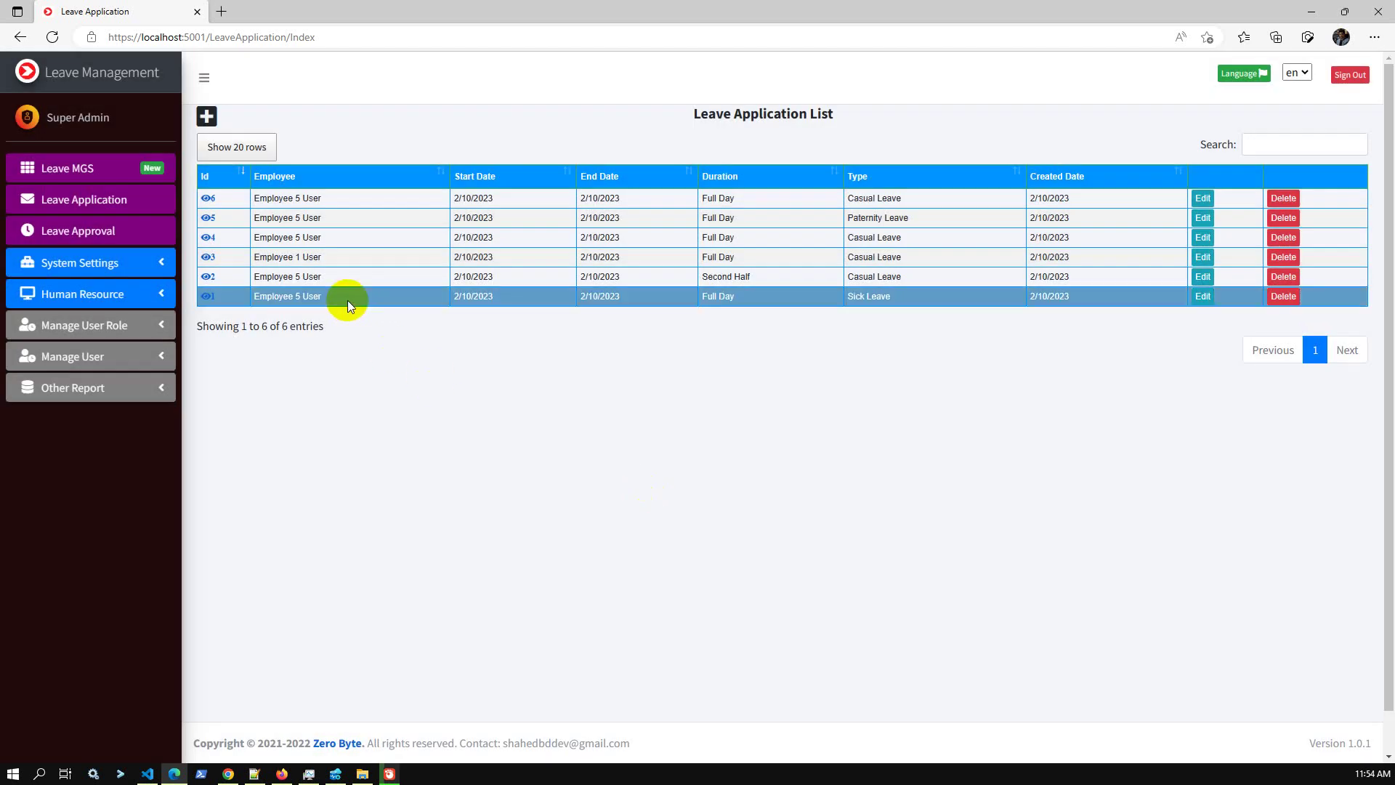
pyautogui.click(211, 198)
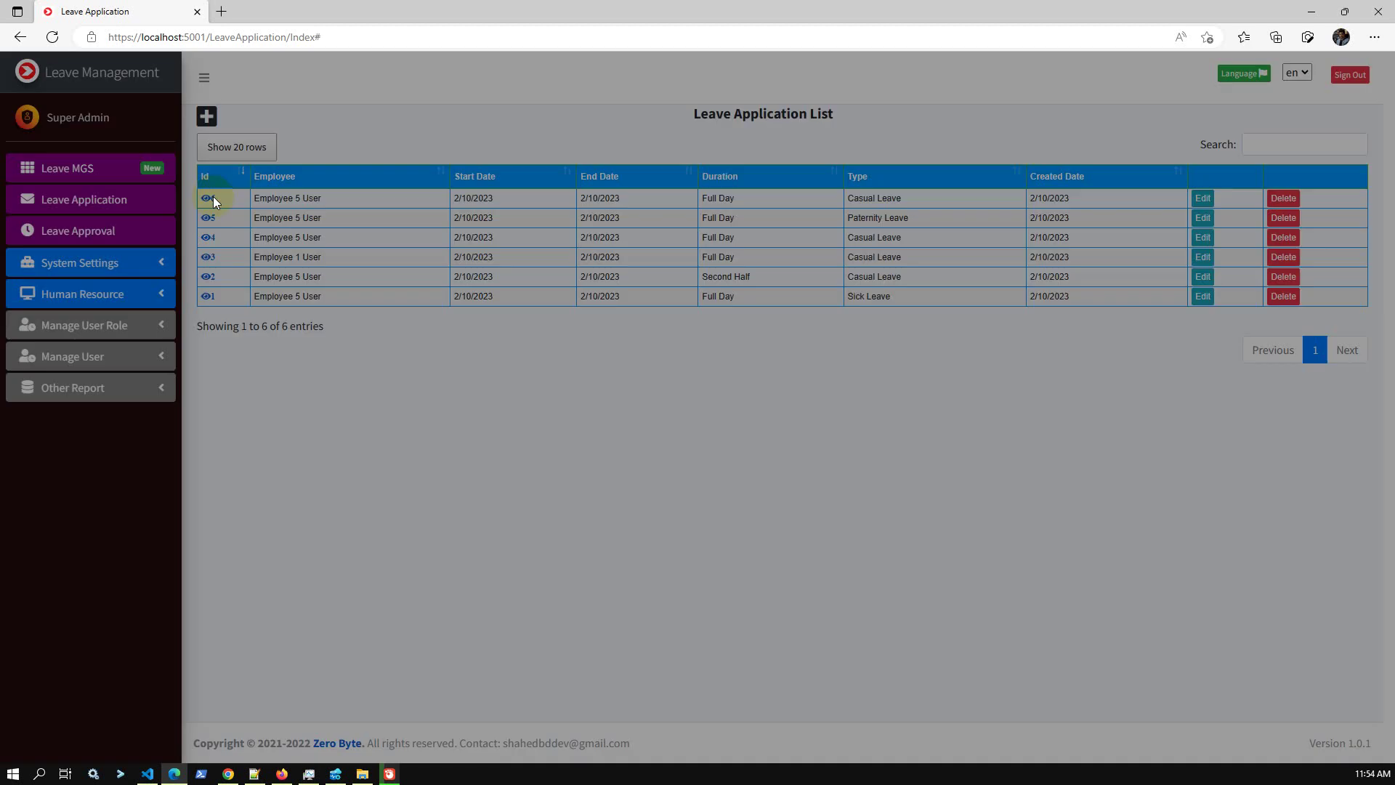
pyautogui.click(357, 160)
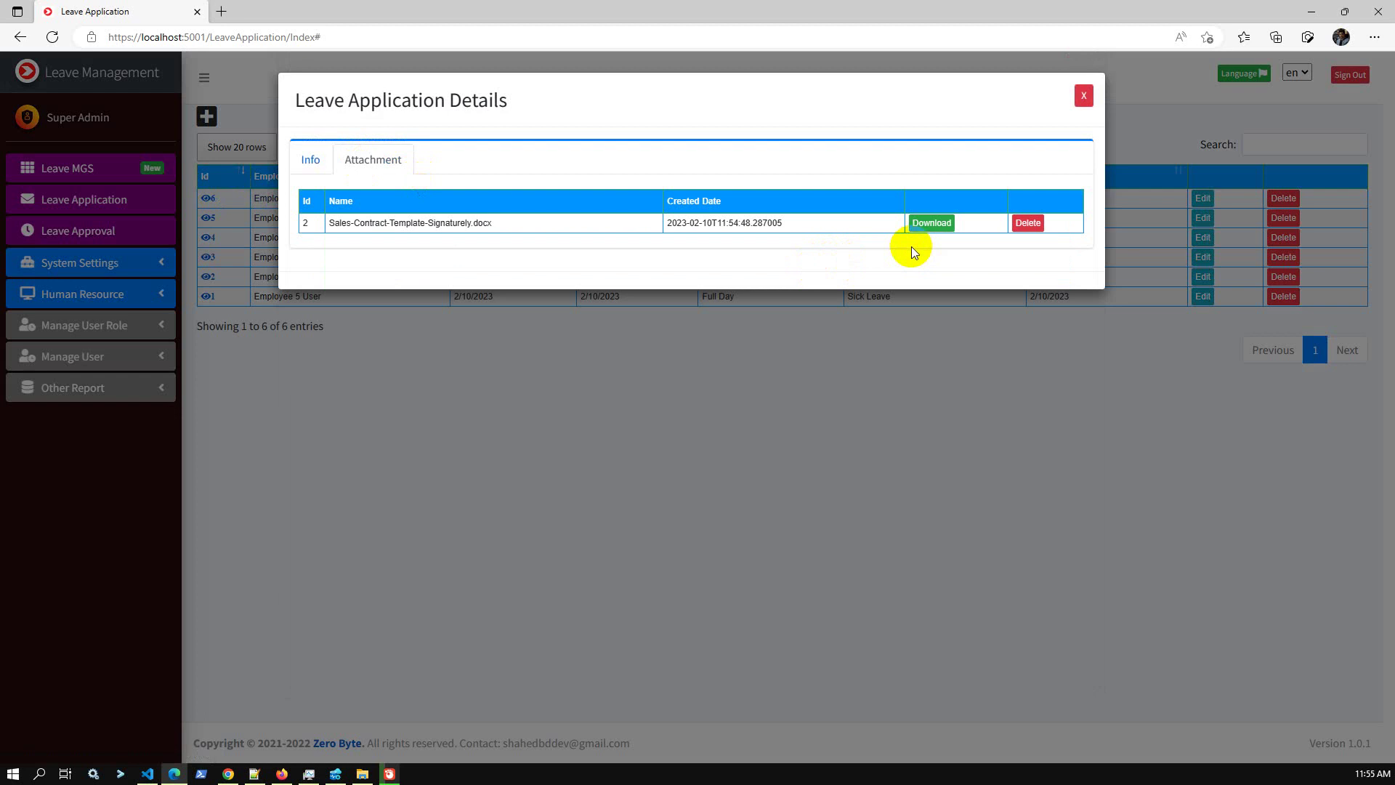
pyautogui.click(1081, 100)
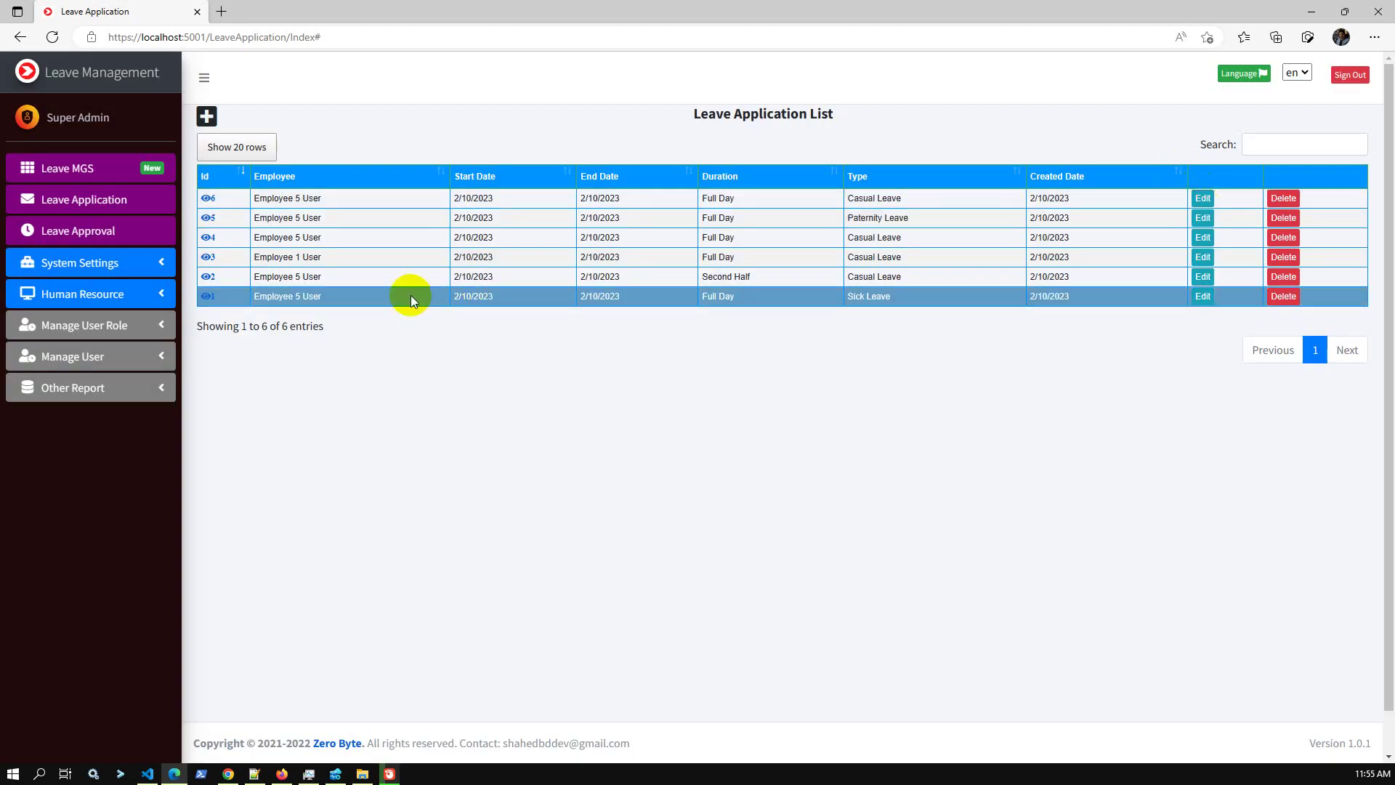
# Mark leave application 6 as Approved from the Leave Approval list.
pyautogui.click(113, 242)
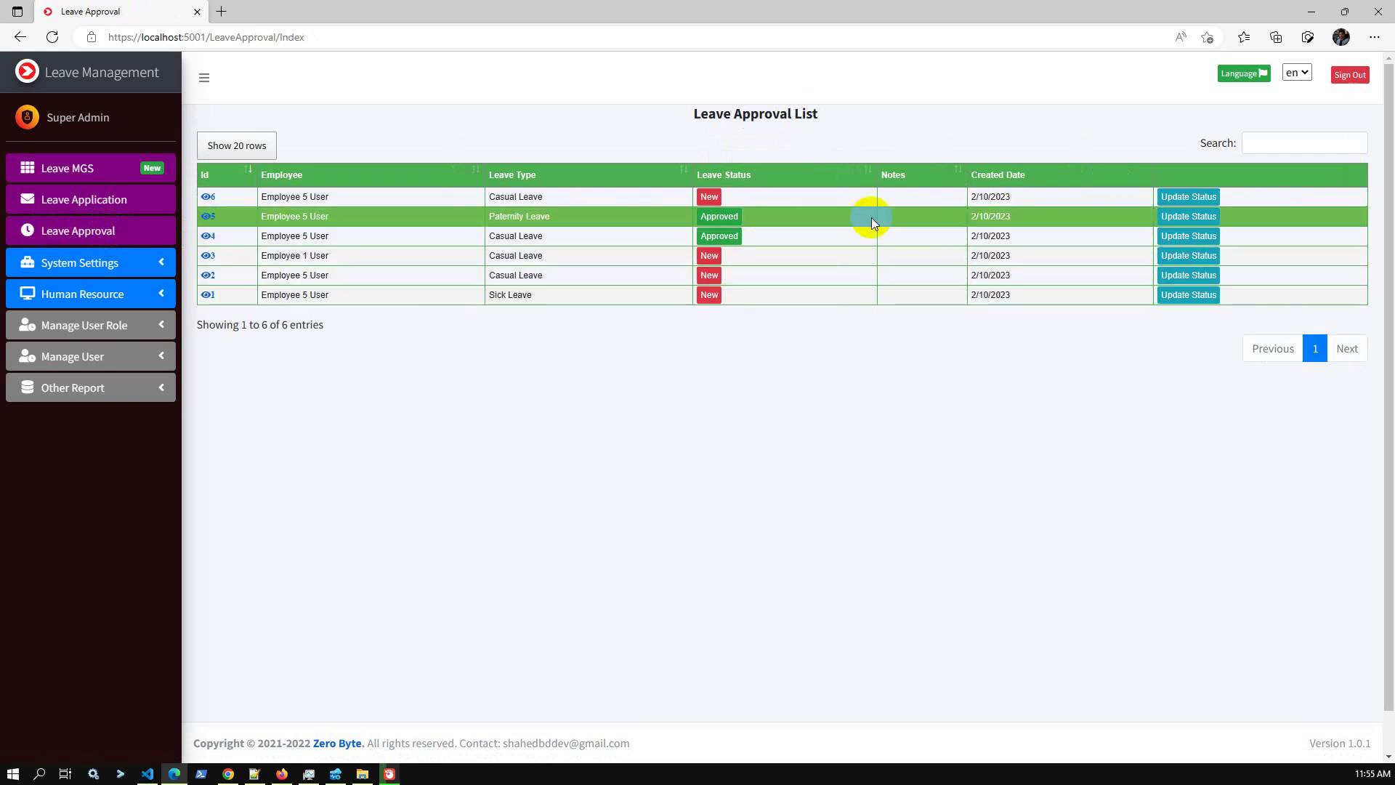
pyautogui.click(1161, 198)
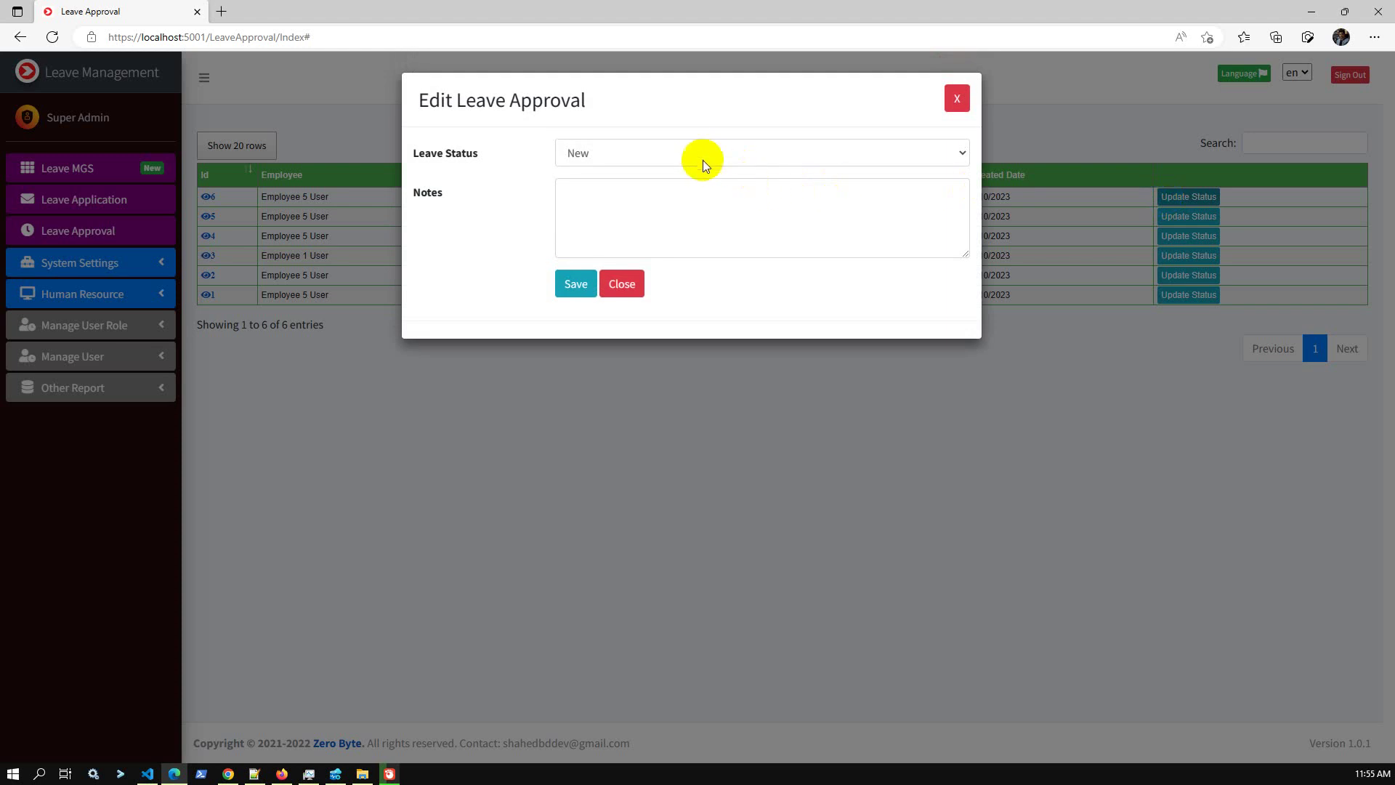
pyautogui.click(703, 157)
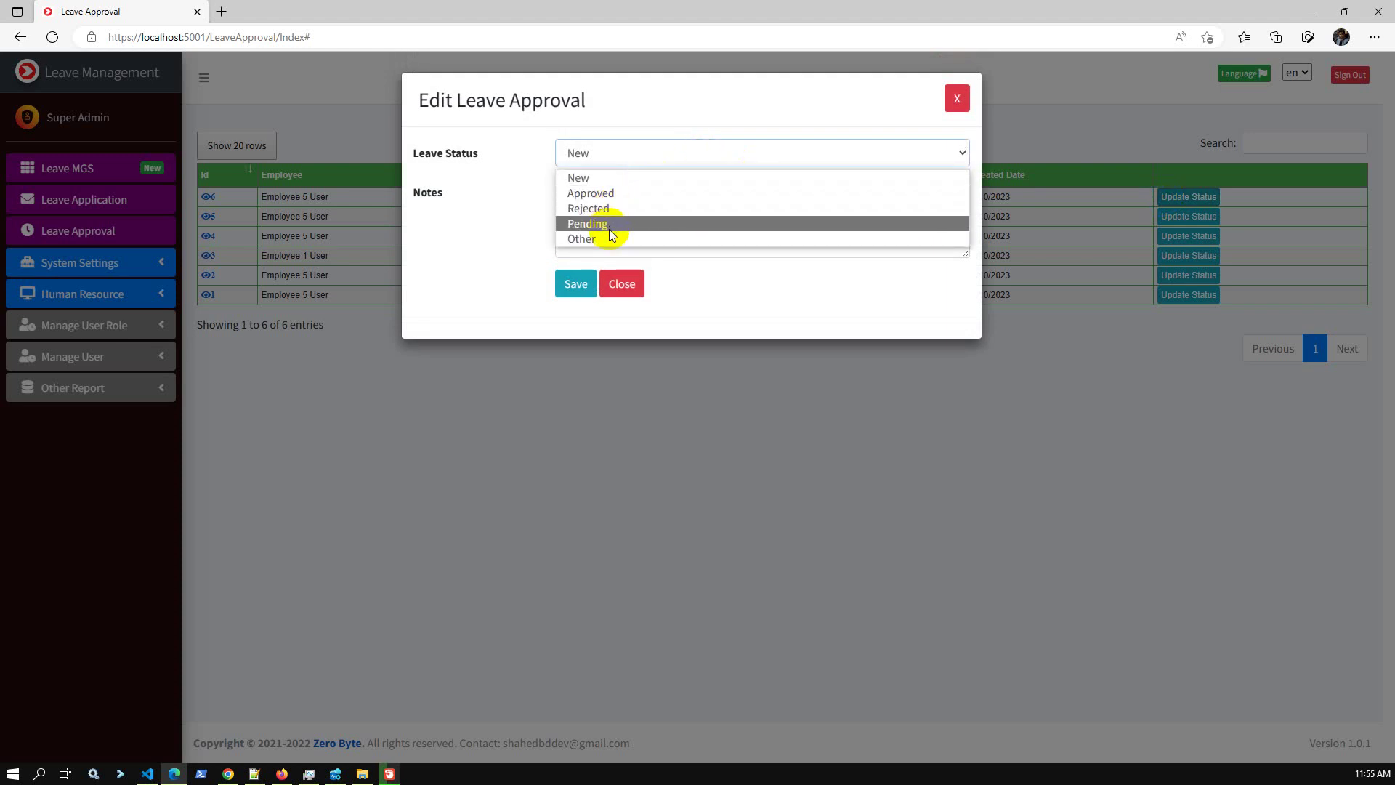
pyautogui.click(590, 194)
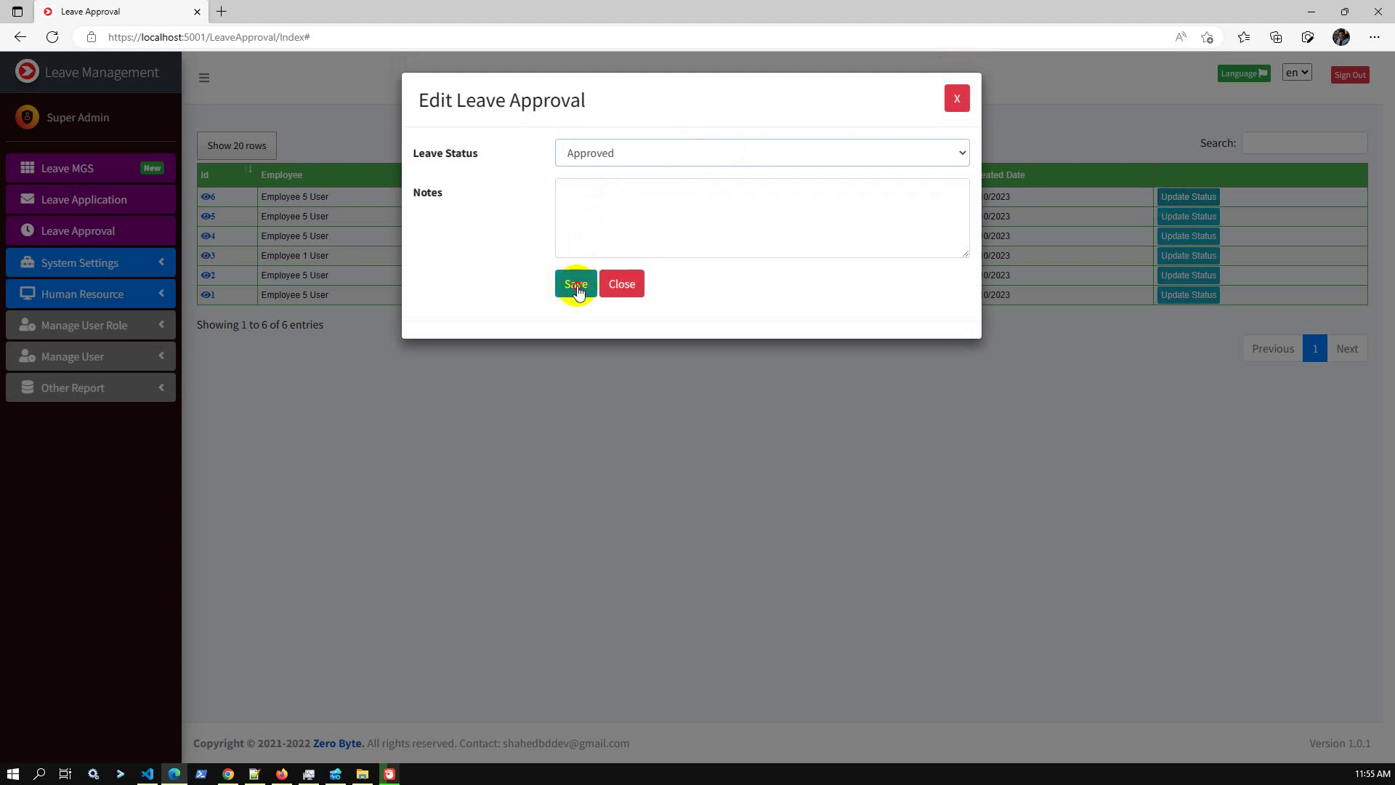
pyautogui.click(577, 285)
pyautogui.click(699, 501)
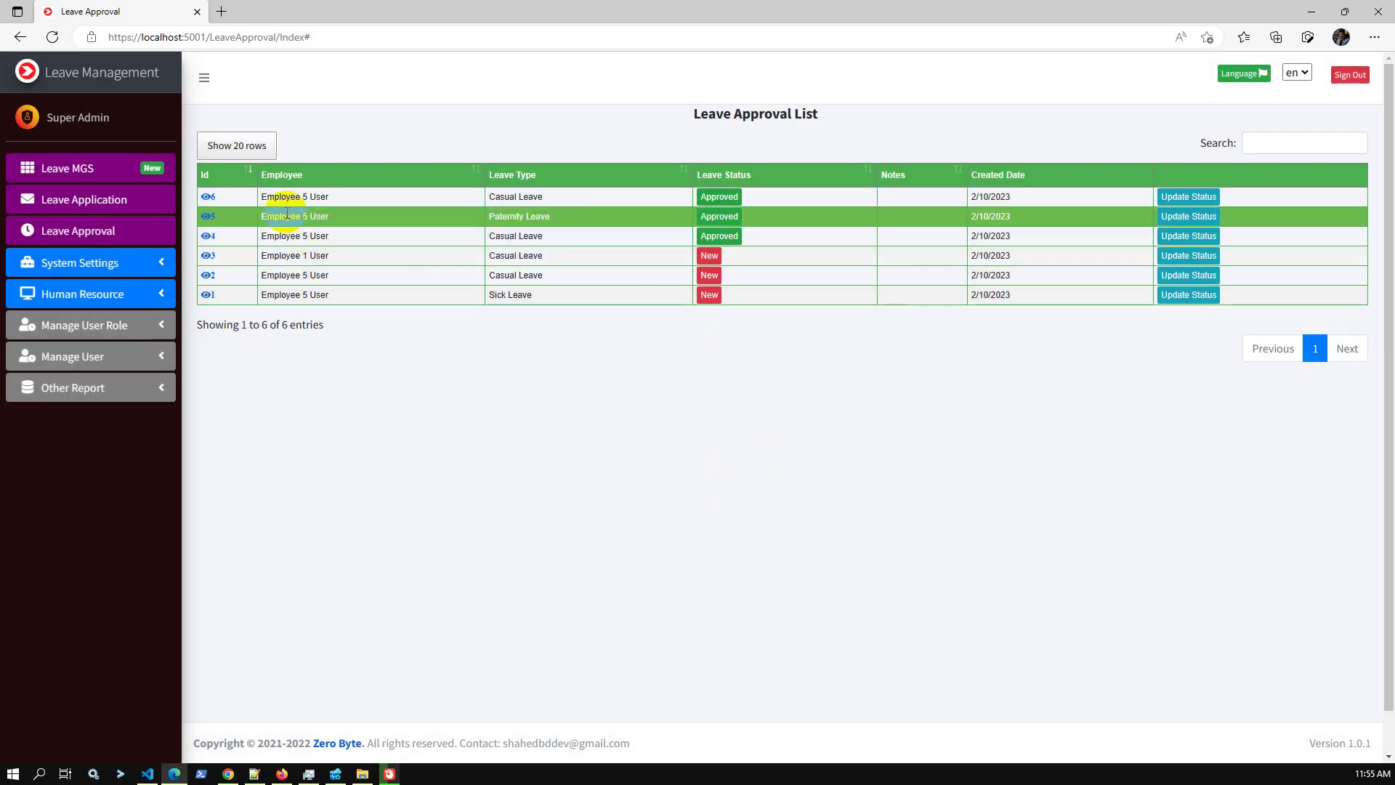
pyautogui.moveTo(260, 197); pyautogui.dragTo(334, 203)
# Open User Management's list of 11 users and select Employee 5's login name for copying.
pyautogui.click(114, 210)
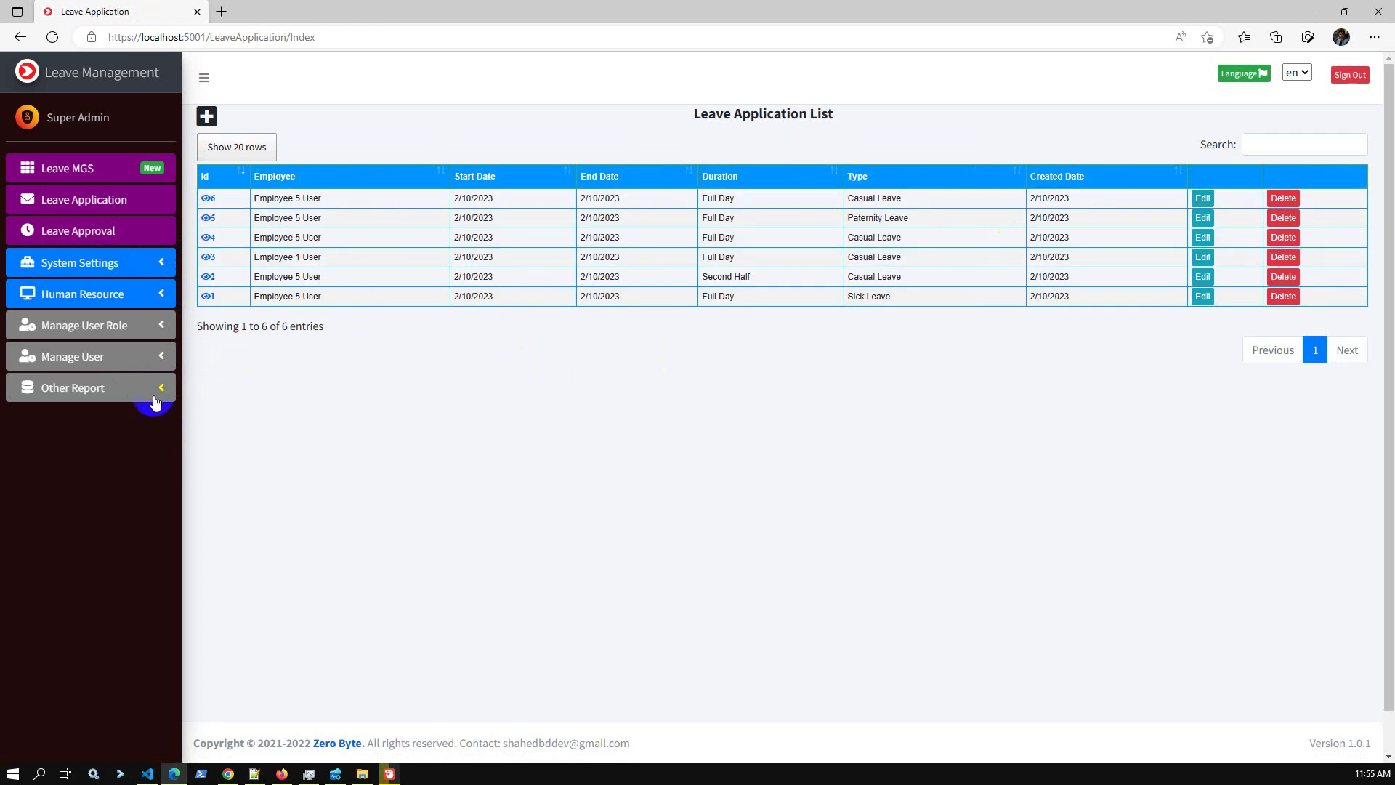
pyautogui.click(125, 395)
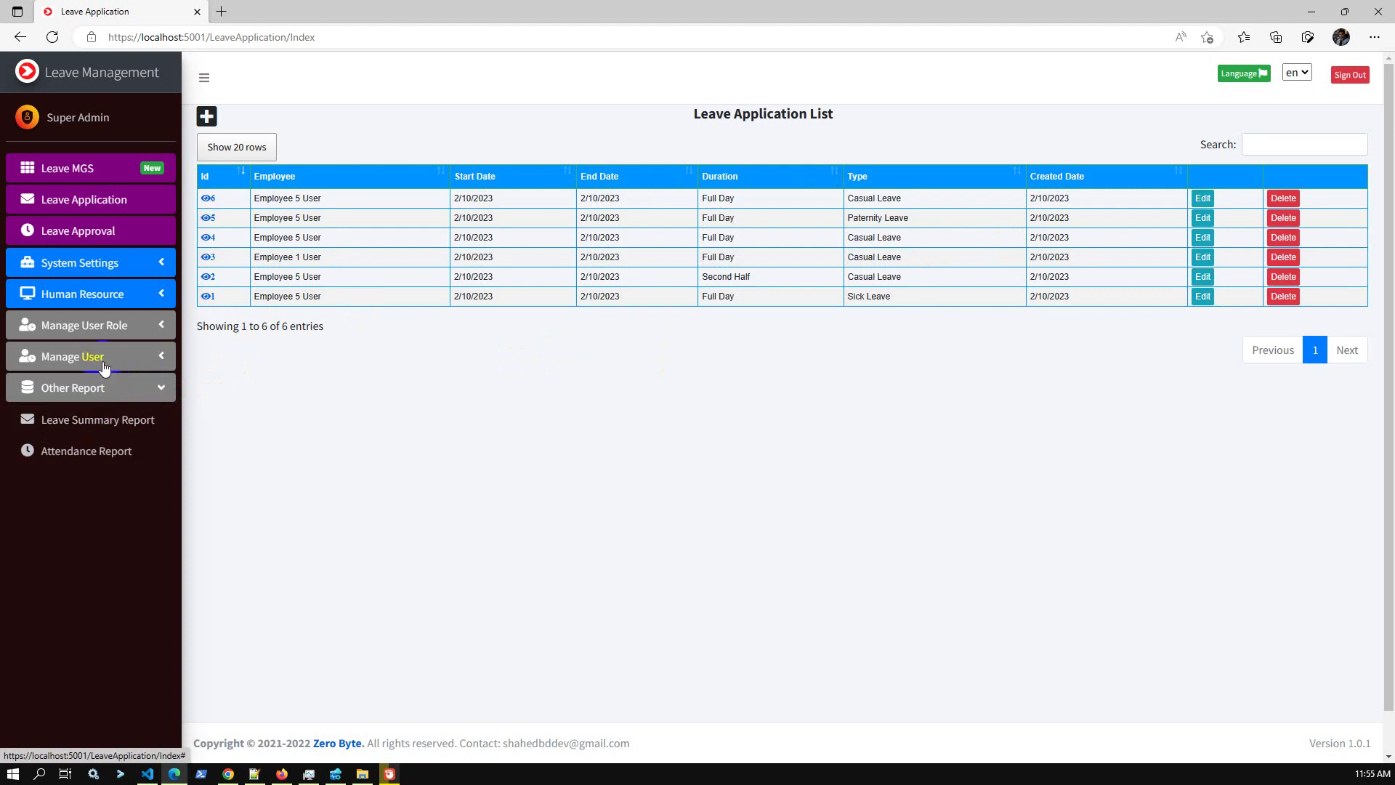
pyautogui.click(100, 358)
pyautogui.click(104, 393)
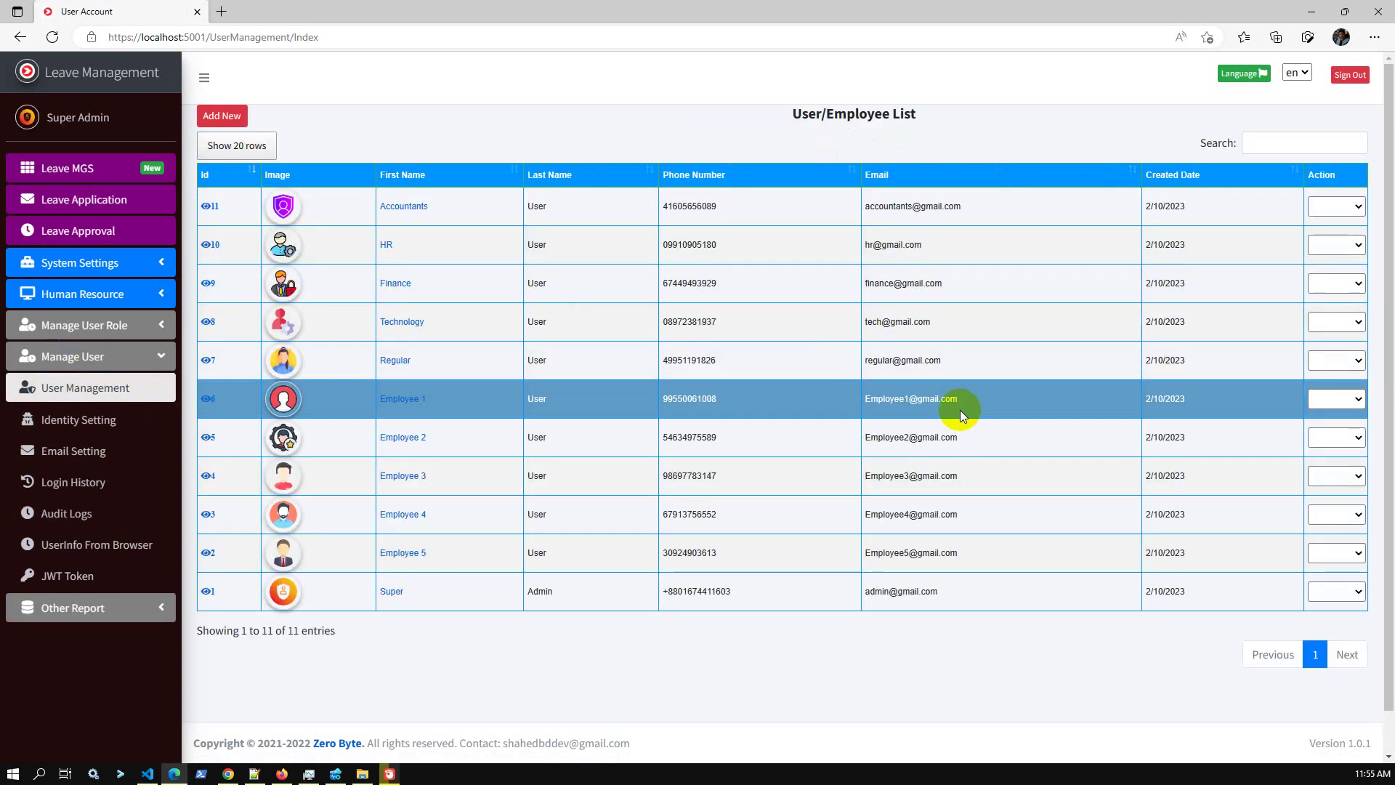
pyautogui.doubleClick(890, 552)
pyautogui.hotkey('ctrl', 'c')
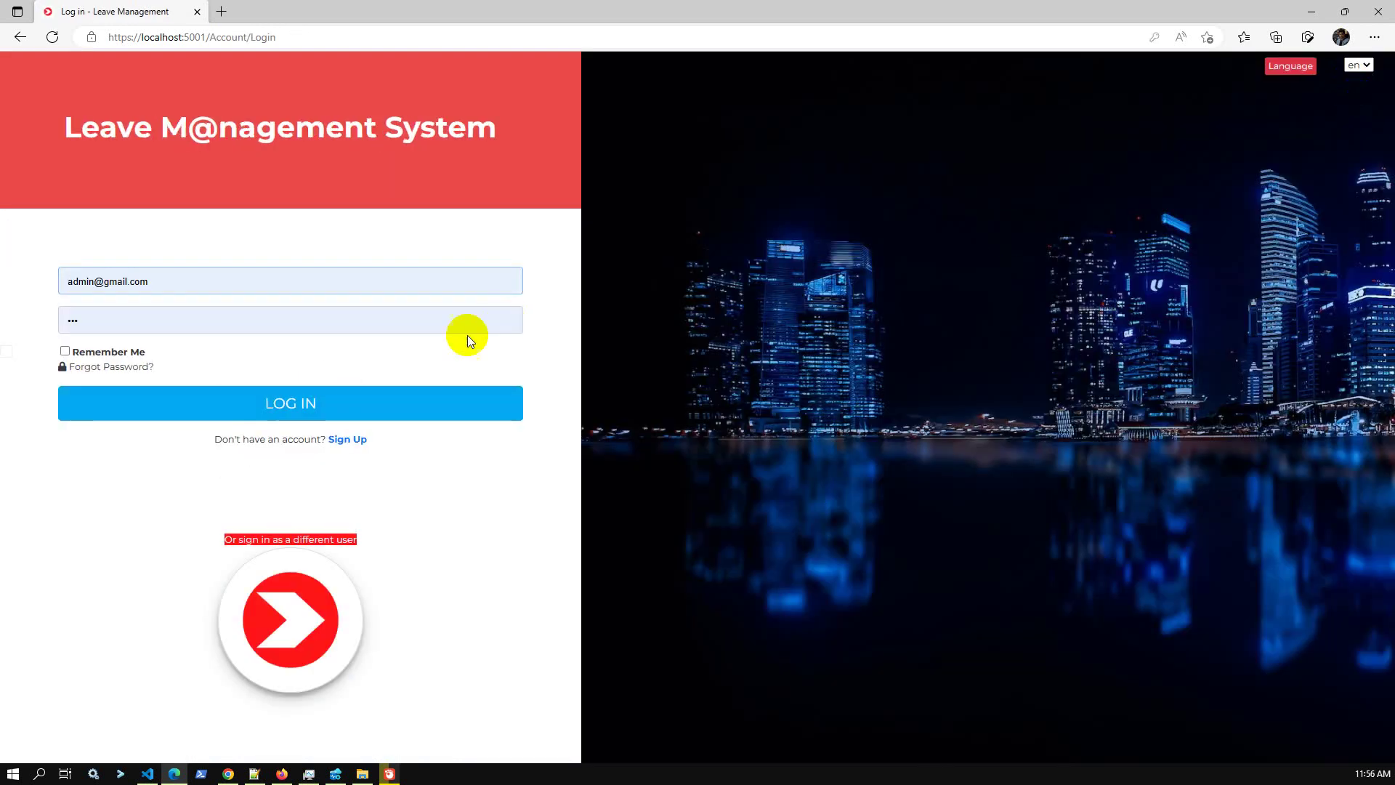
# Log in with Employee 5's pasted login name and view that employee's leave applications.
pyautogui.doubleClick(76, 281)
pyautogui.hotkey('ctrl', 'v')
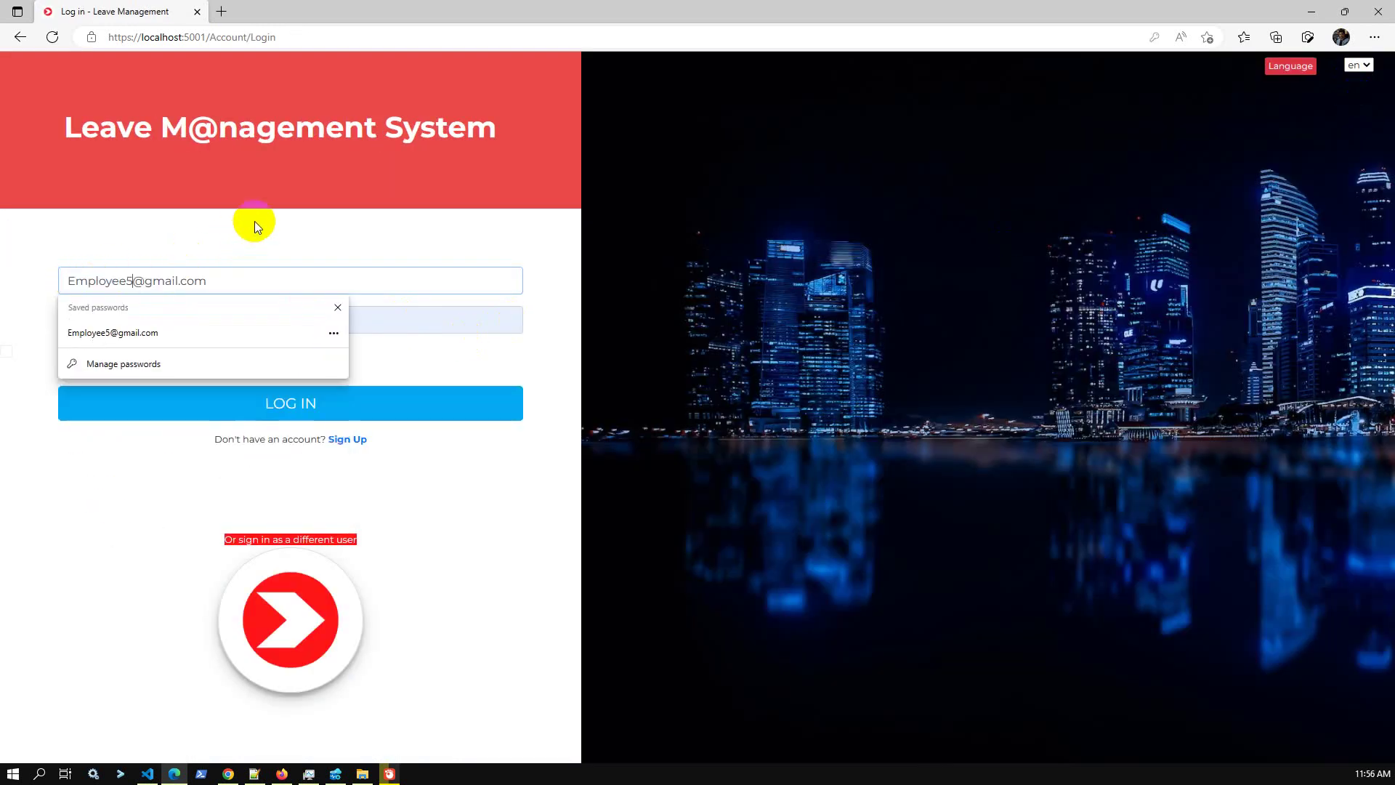
pyautogui.click(250, 396)
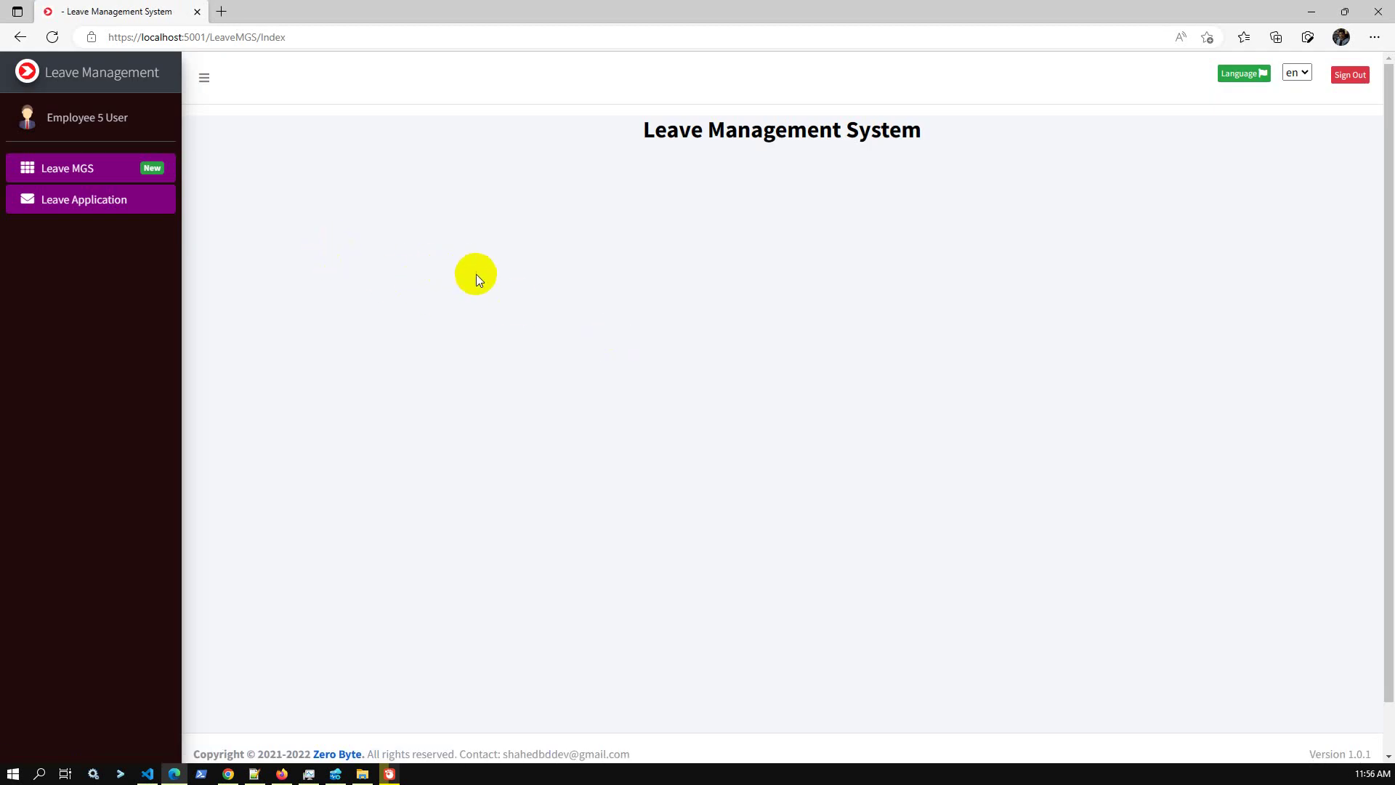
pyautogui.click(90, 209)
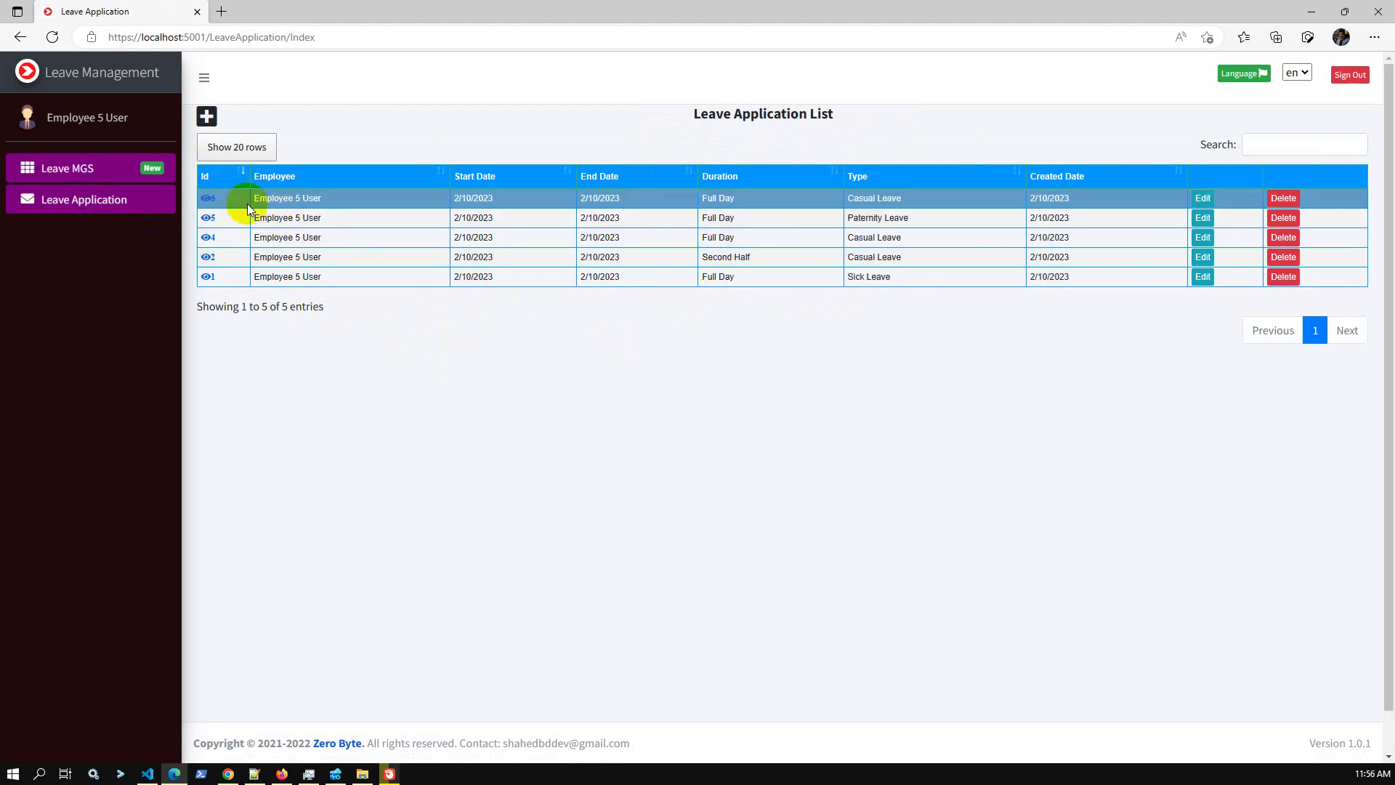
# Check application 6's details showing Approved by Super Admin, then go to the Leave MGS page.
pyautogui.click(211, 204)
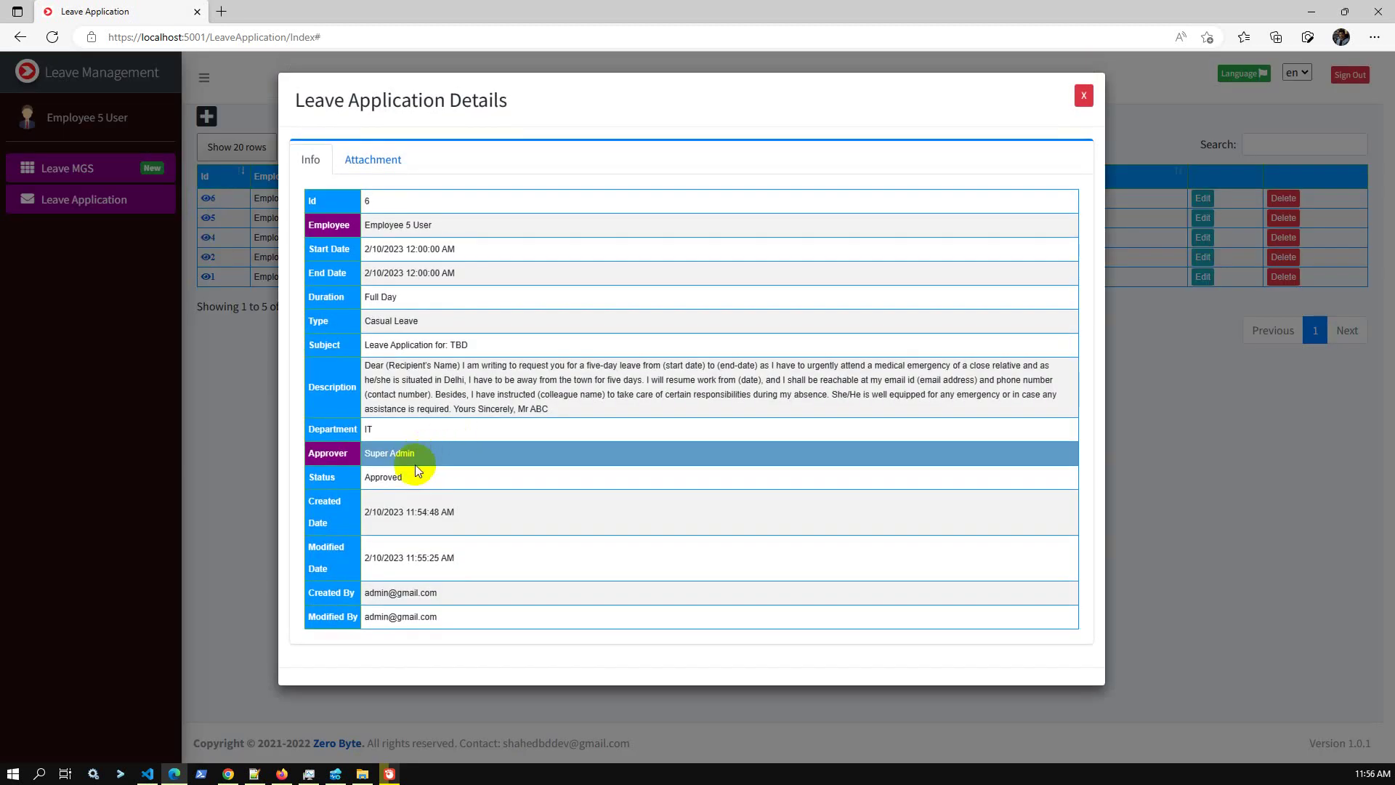
pyautogui.click(1083, 95)
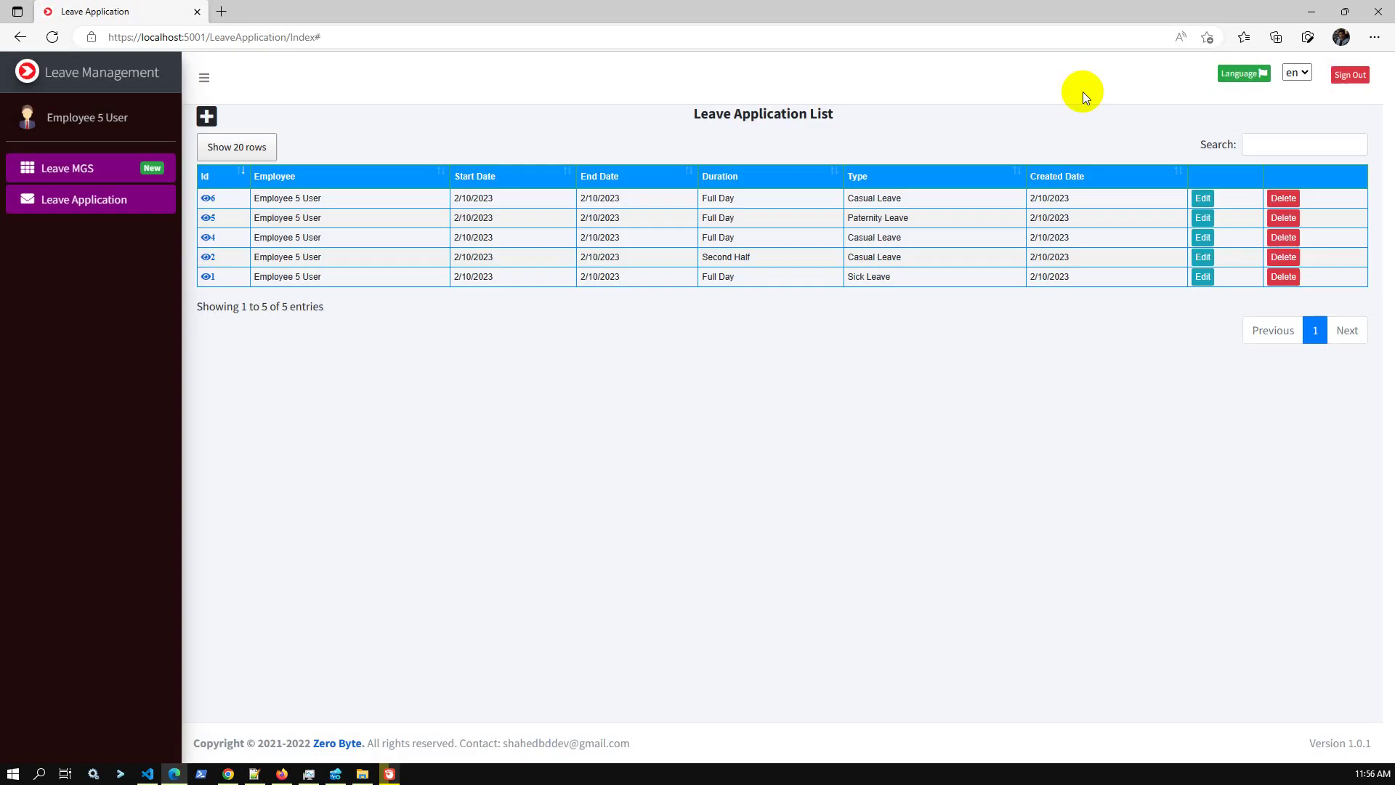
pyautogui.click(98, 175)
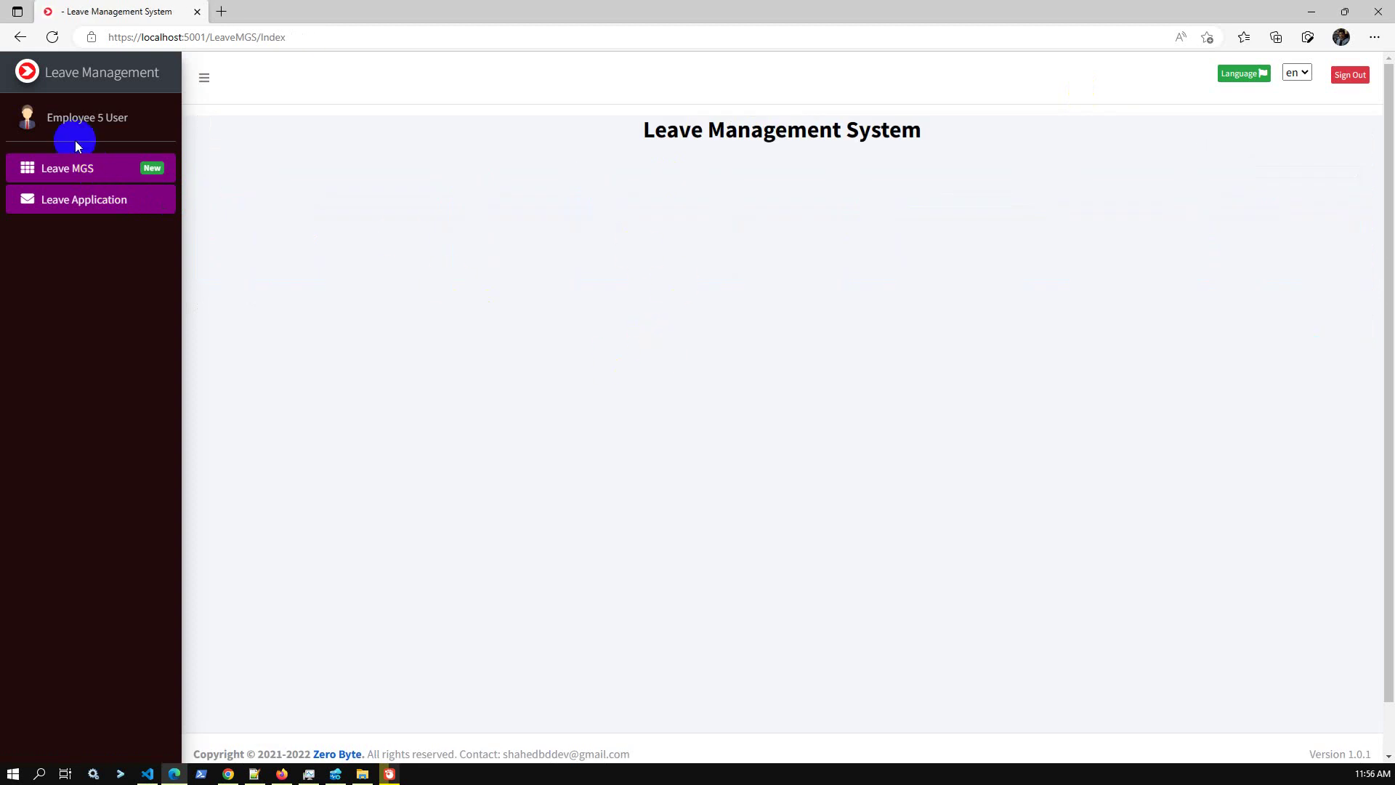
# Open the dashboard and filter the summaries to 02/11/2022 through 02/11/2023.
pyautogui.click(101, 77)
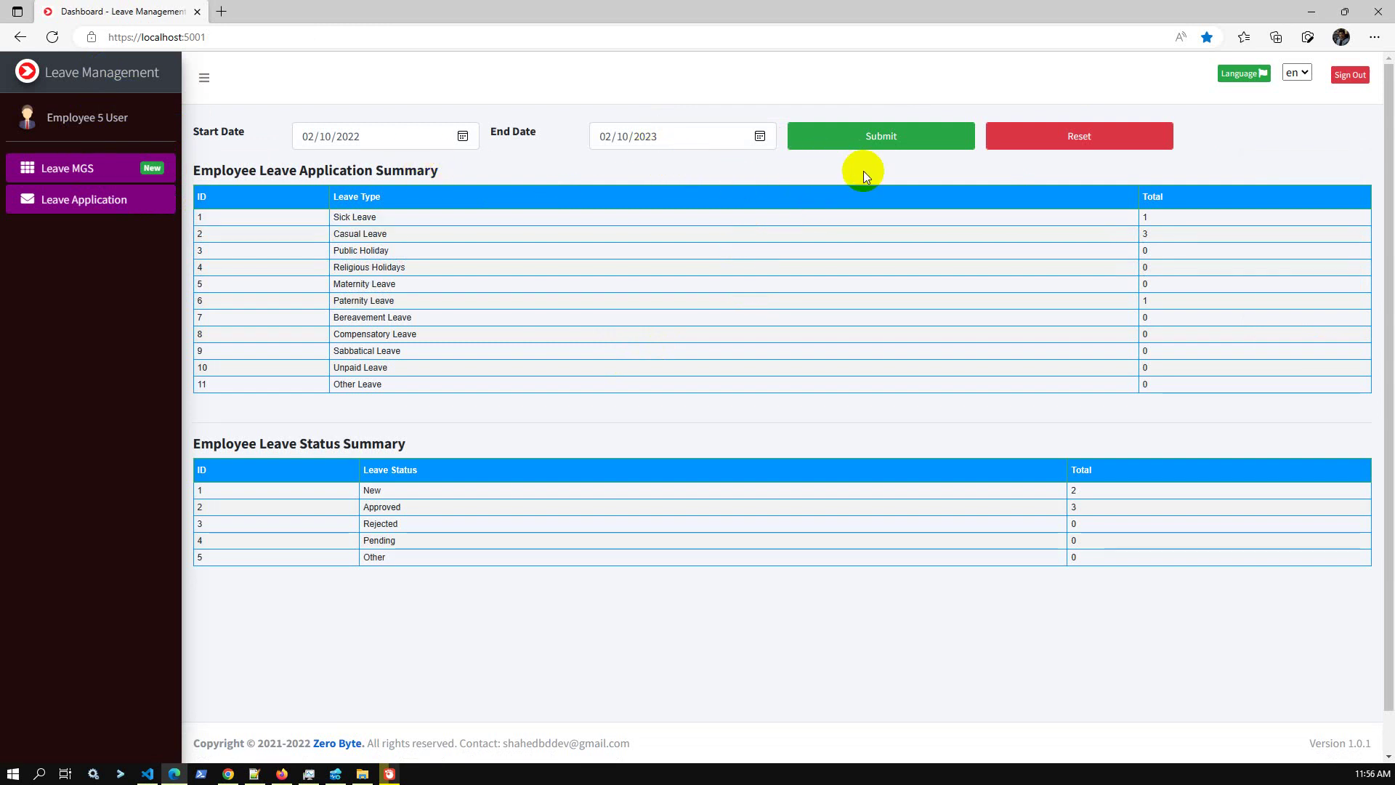
pyautogui.click(819, 144)
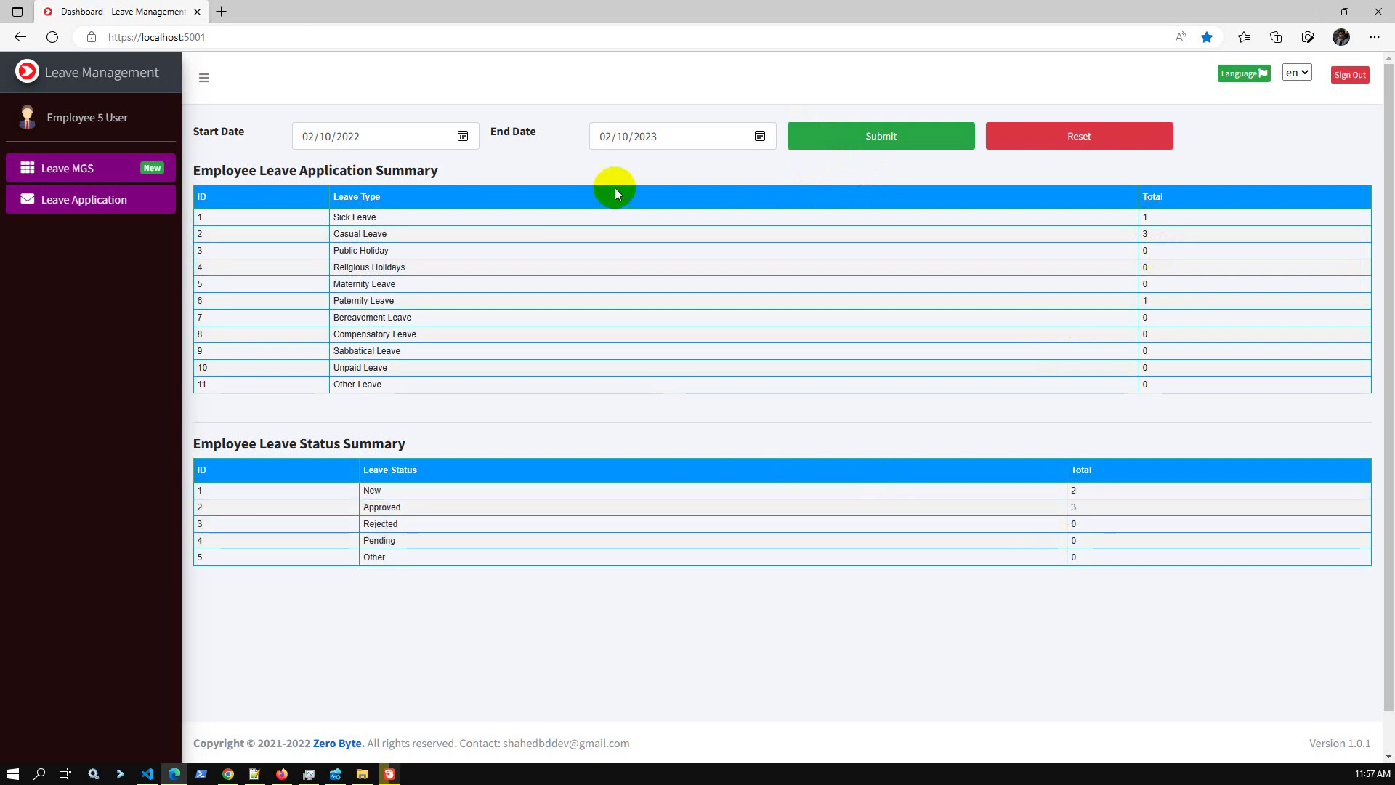
pyautogui.click(757, 140)
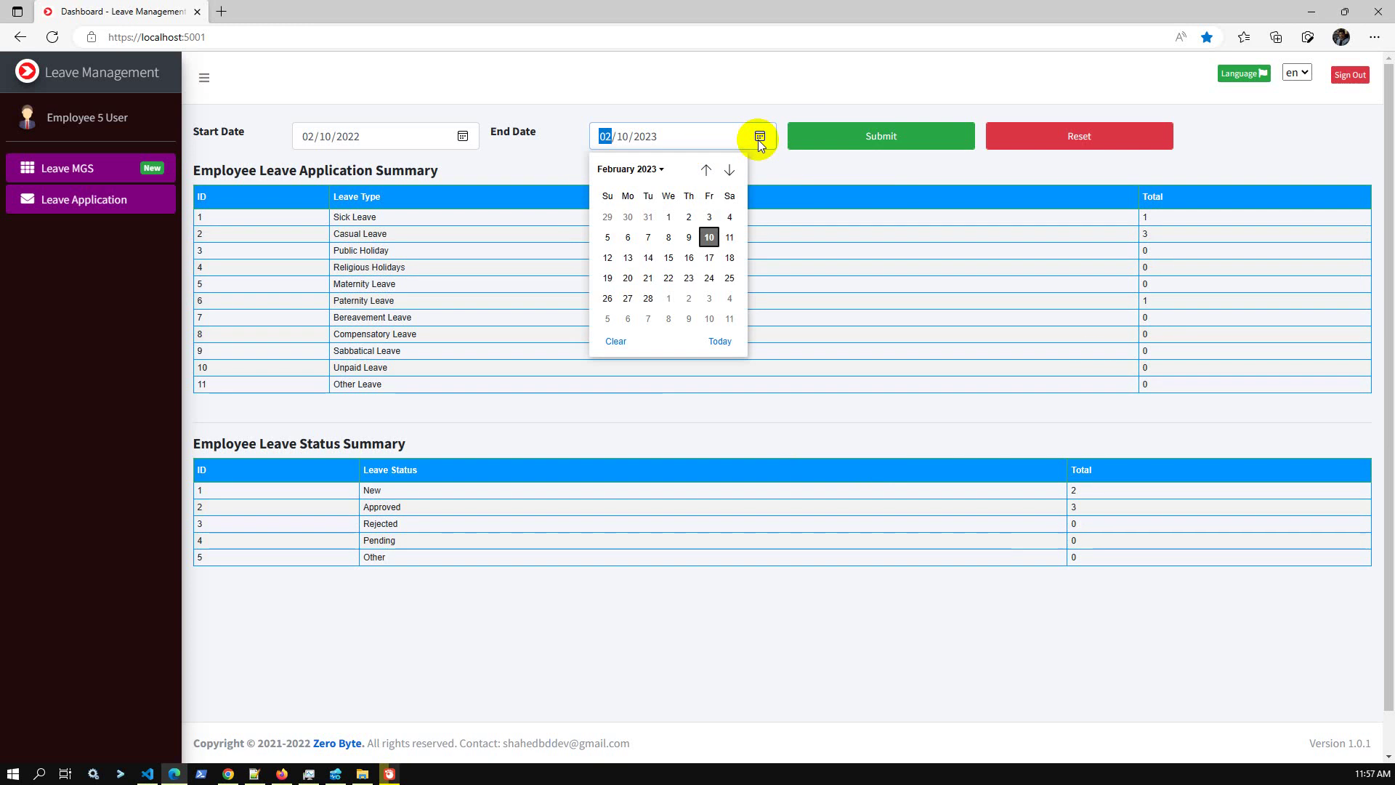
pyautogui.click(729, 237)
pyautogui.click(463, 137)
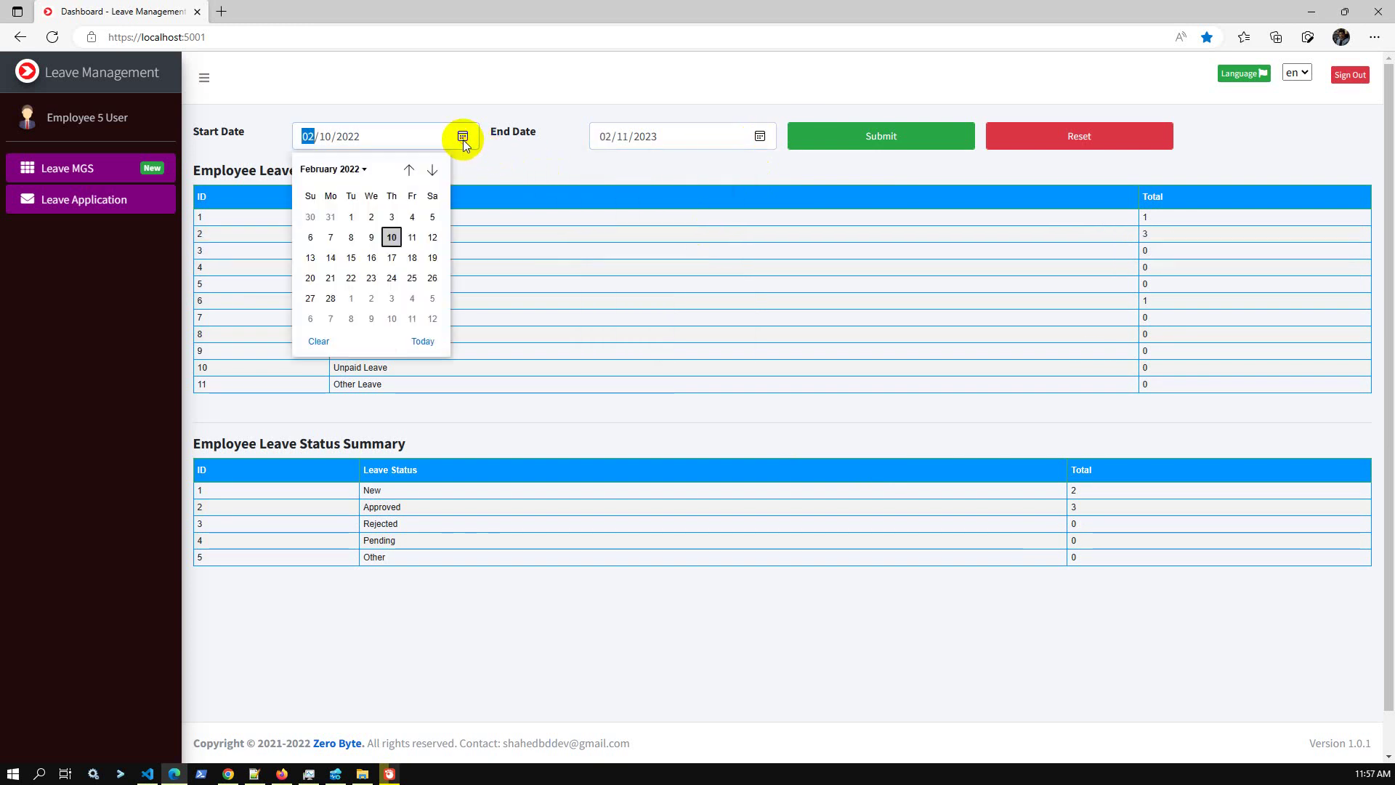
pyautogui.click(412, 238)
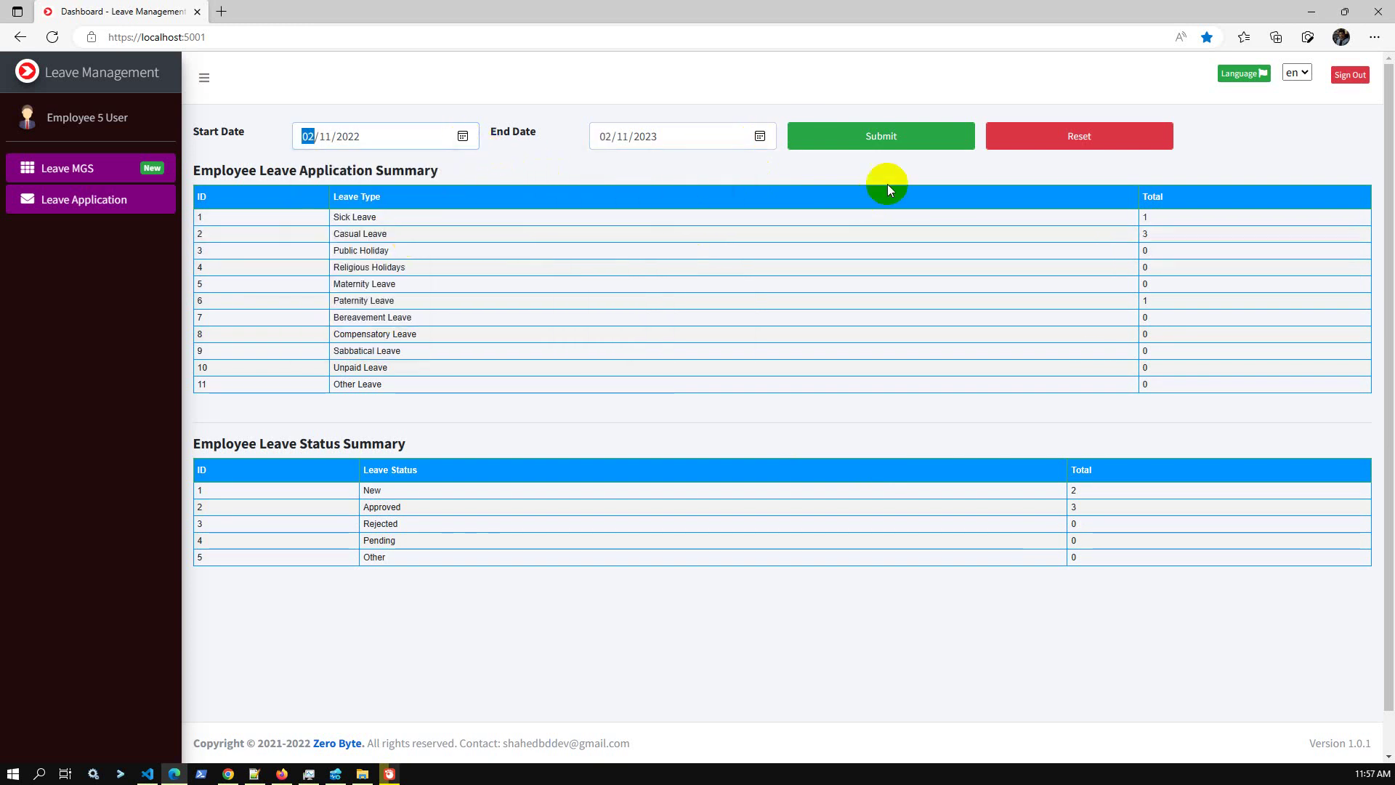
pyautogui.click(876, 138)
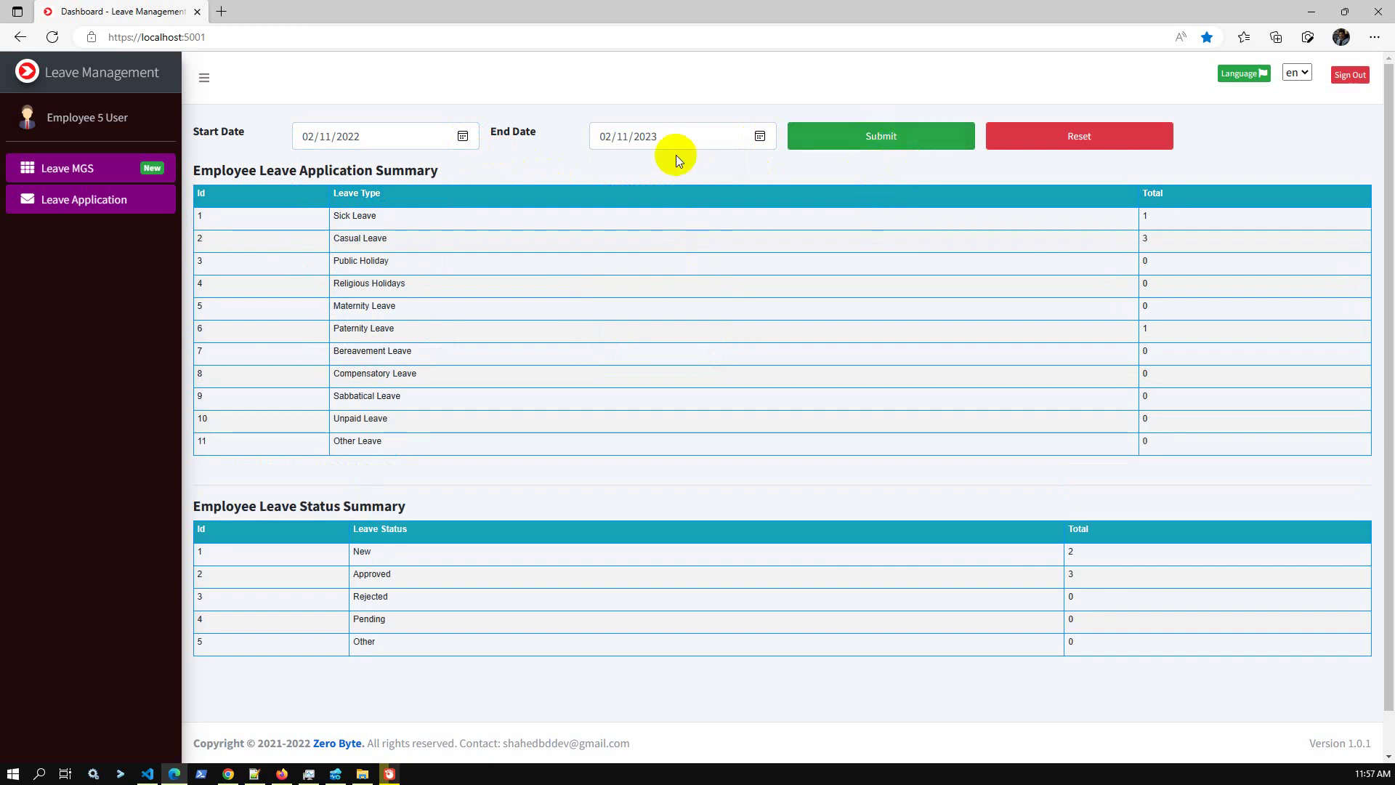
# Refilter the summaries to 02/12/2022 through 02/12/2023.
pyautogui.click(463, 138)
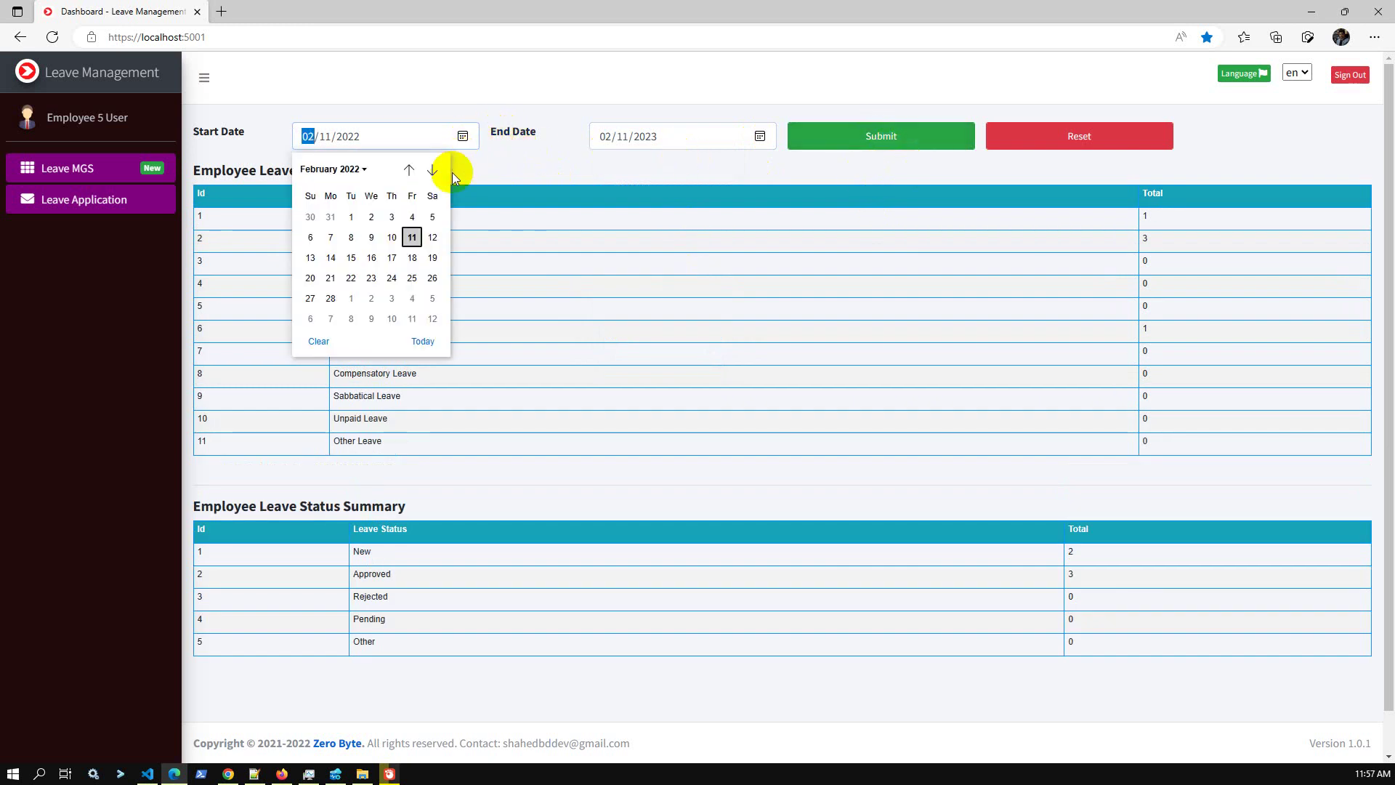
pyautogui.click(433, 238)
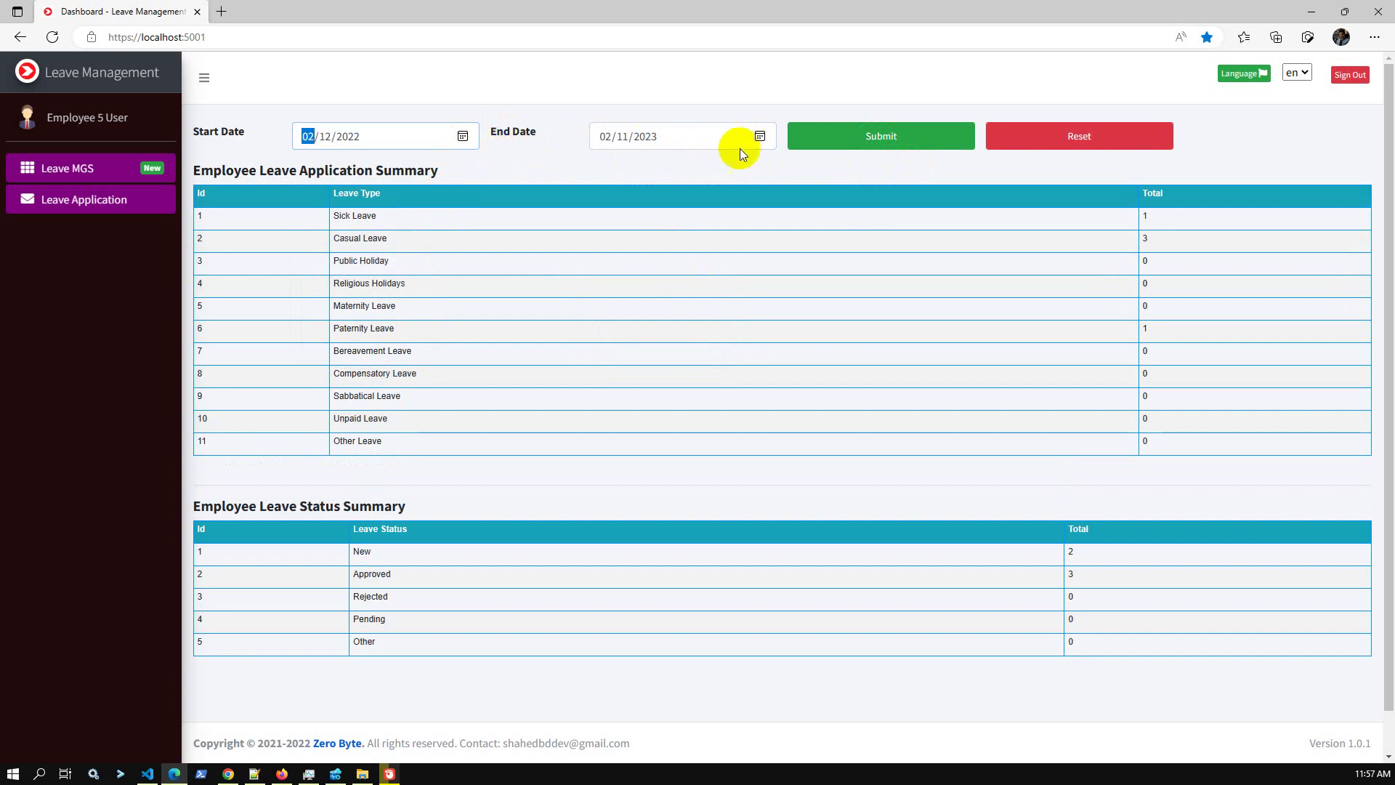
pyautogui.click(760, 137)
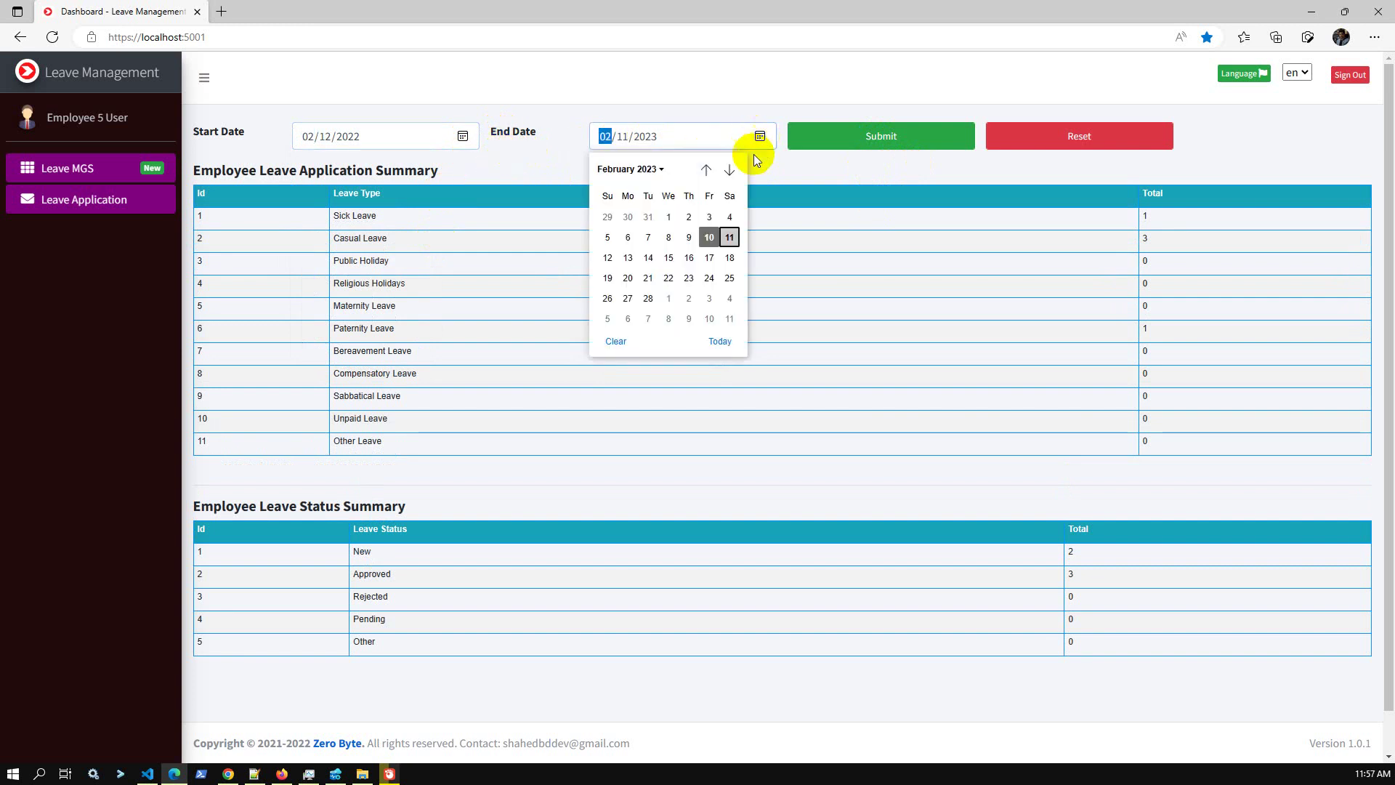
pyautogui.click(608, 259)
pyautogui.click(905, 136)
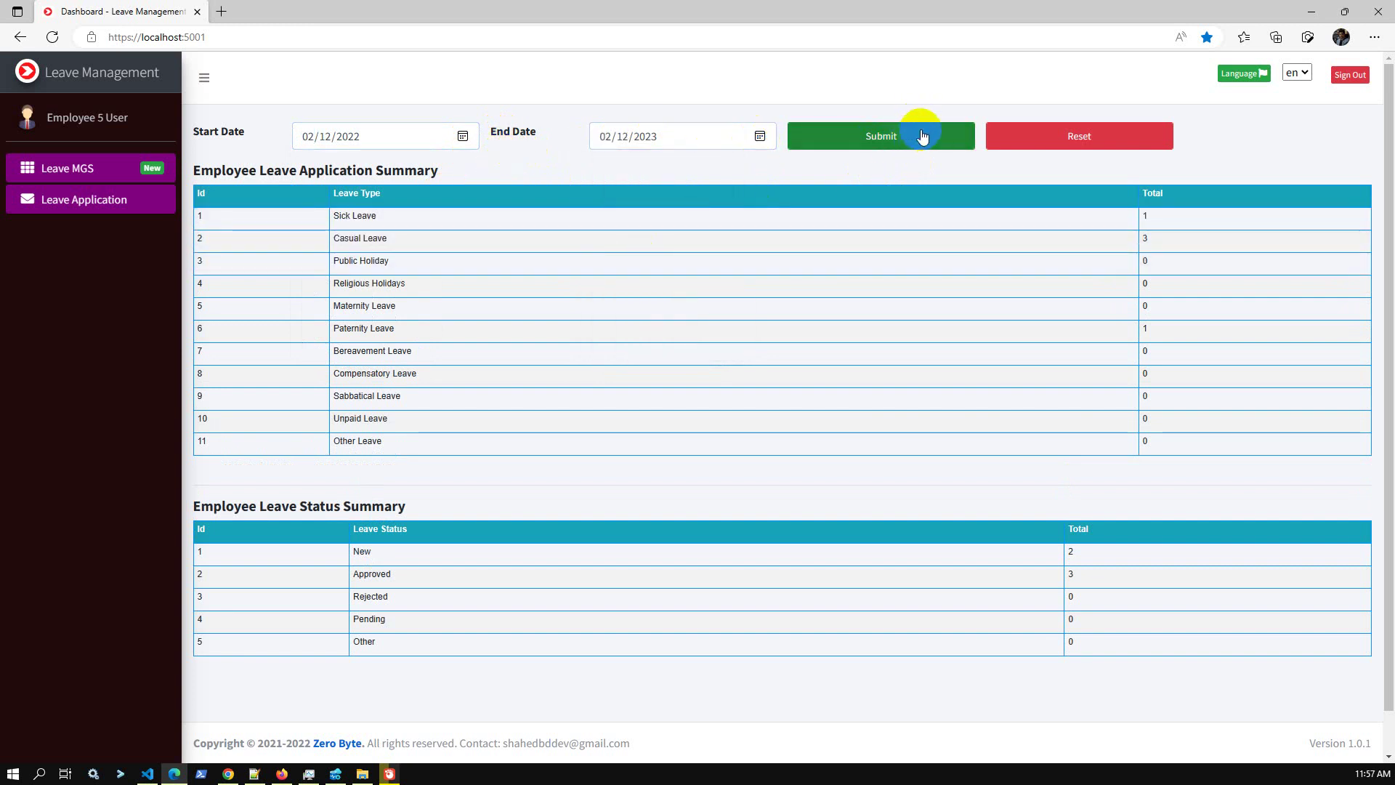
# Filter the summaries to 03/01/2022 through 03/31/2023 and review the totals.
pyautogui.click(465, 138)
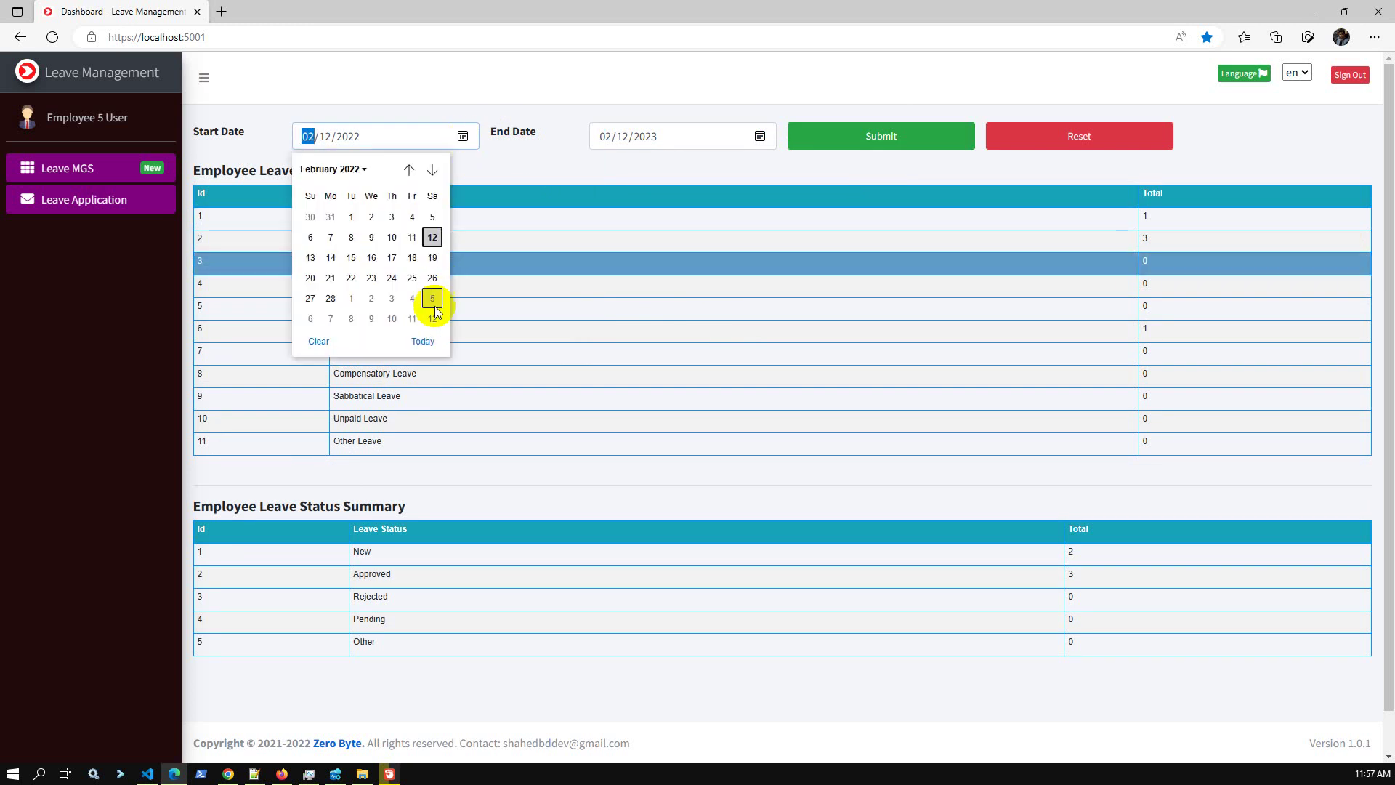
pyautogui.click(432, 169)
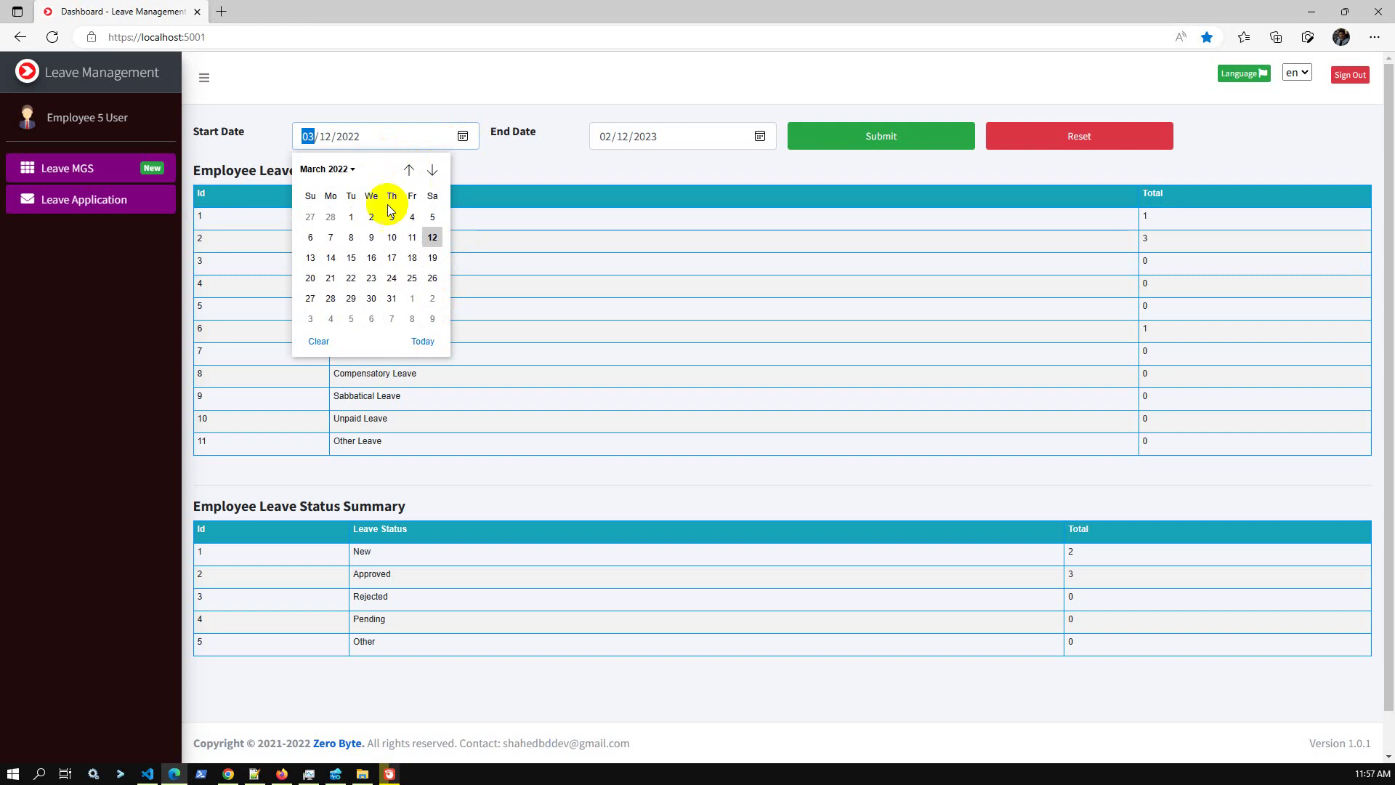
pyautogui.click(352, 217)
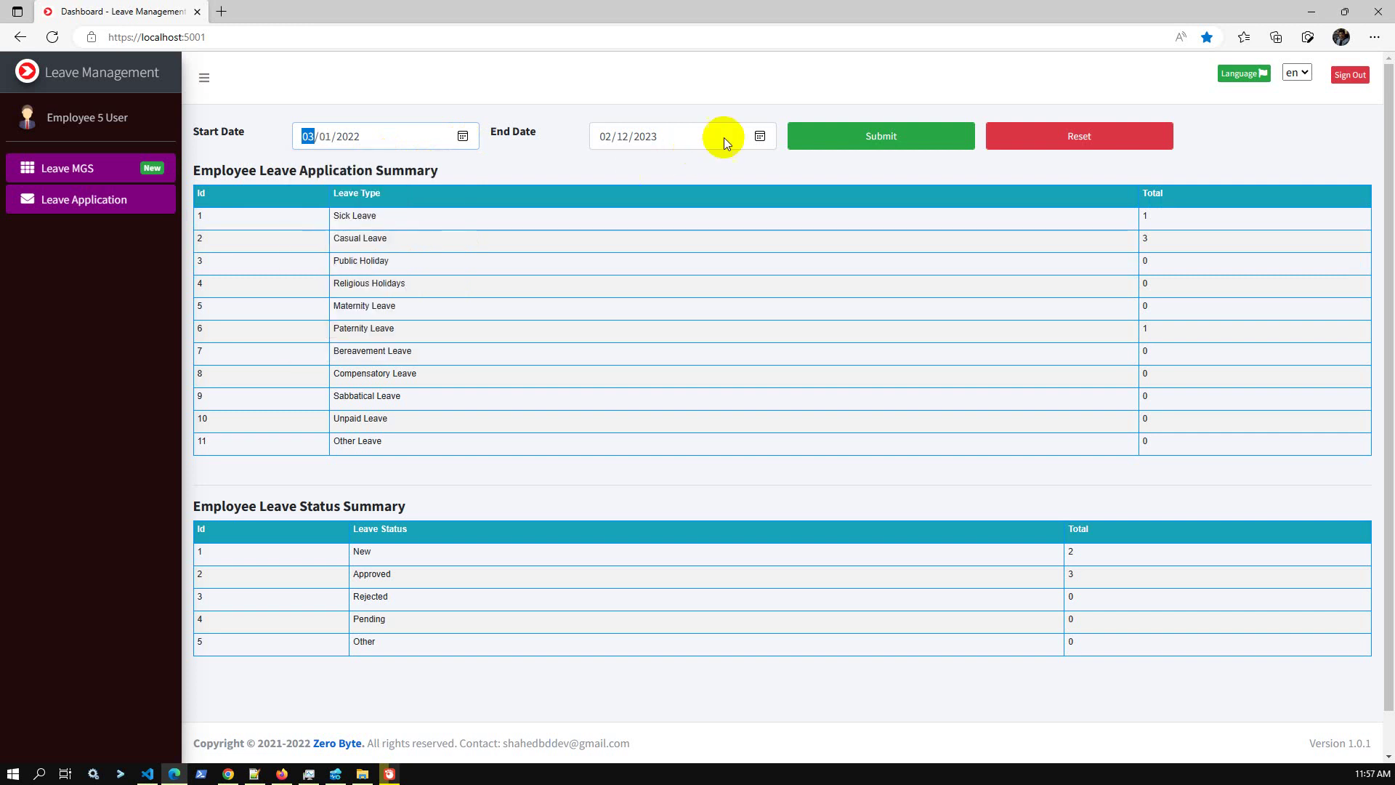
pyautogui.click(758, 136)
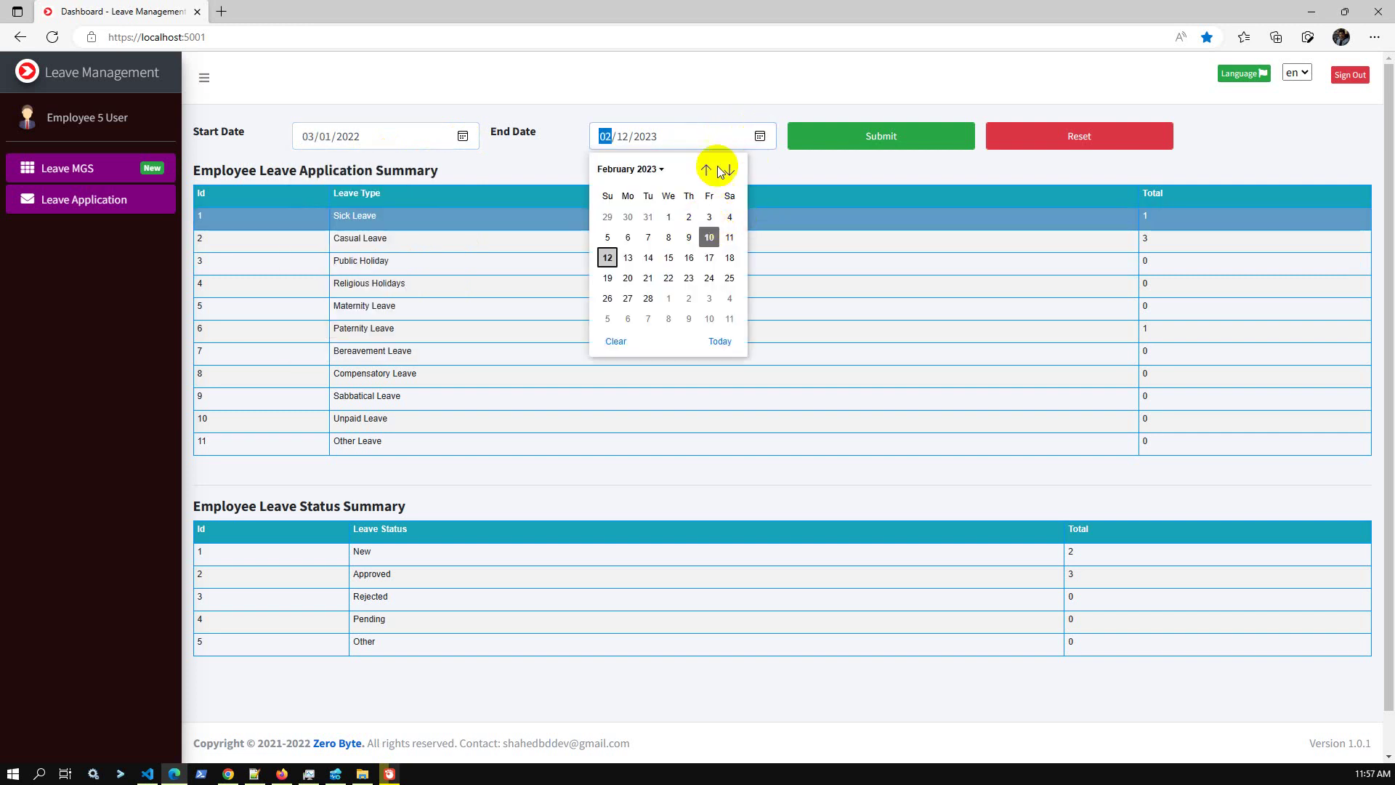
pyautogui.click(729, 171)
pyautogui.click(710, 300)
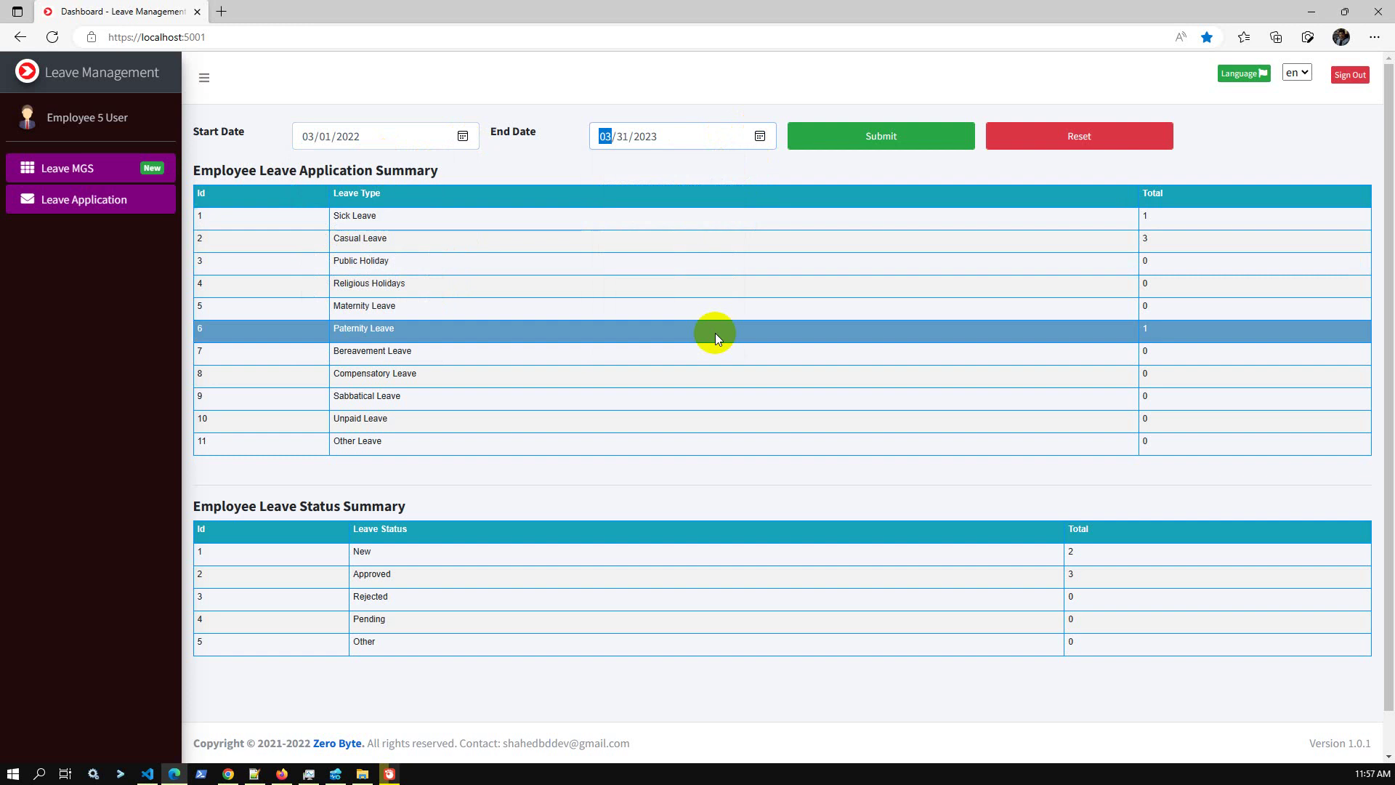
pyautogui.click(885, 142)
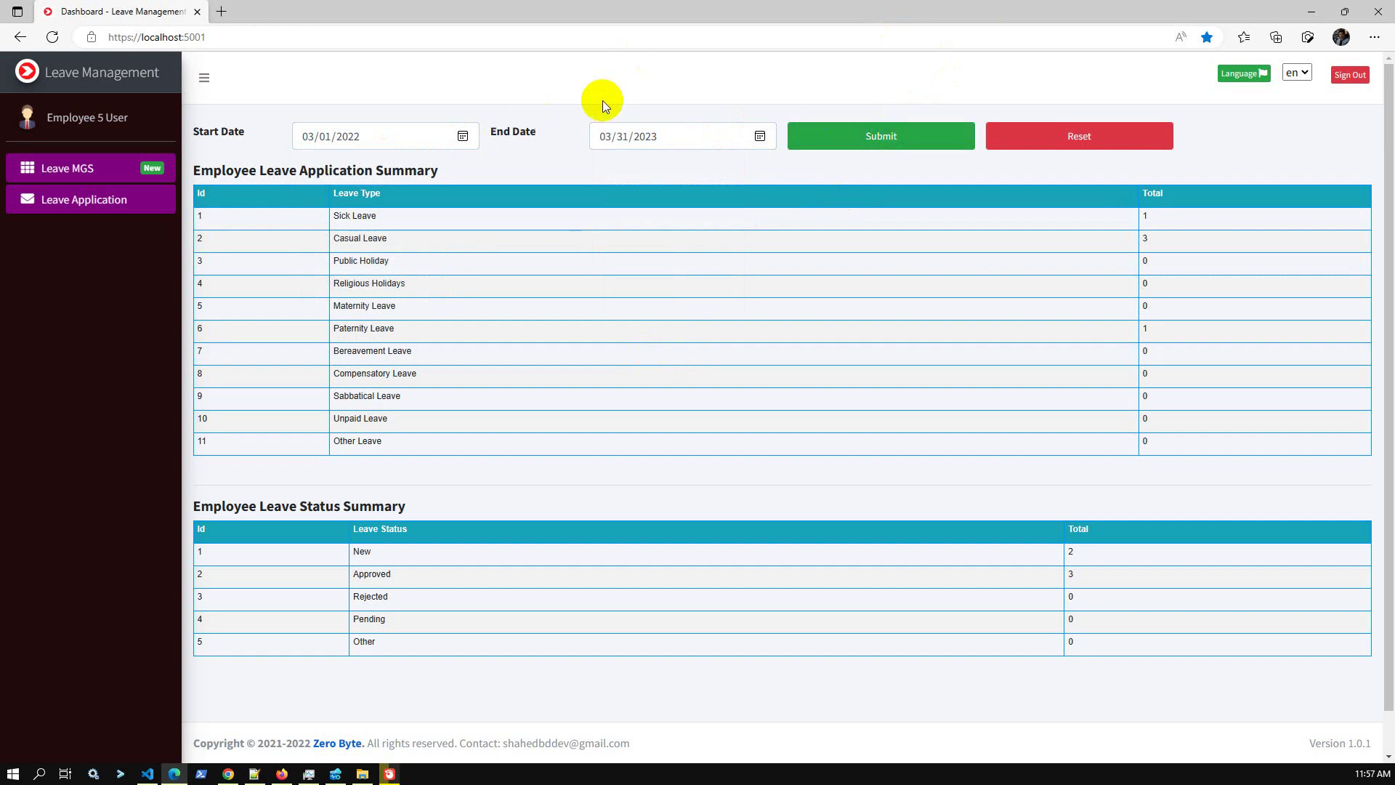
pyautogui.scroll(-2, 637, 361)
pyautogui.scroll(2, 607, 342)
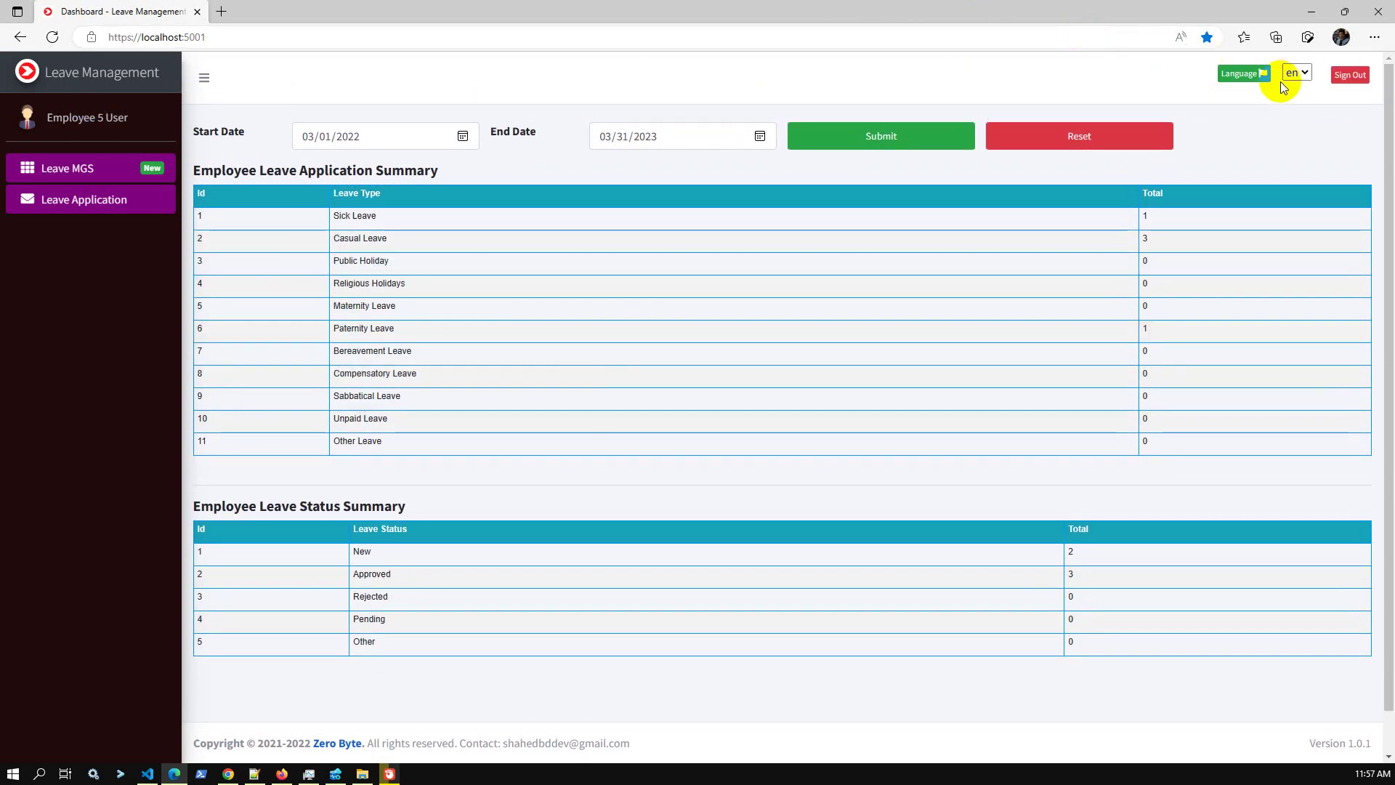
# Sign out of Employee 5's account and log back in with the saved admin login.
pyautogui.click(1346, 78)
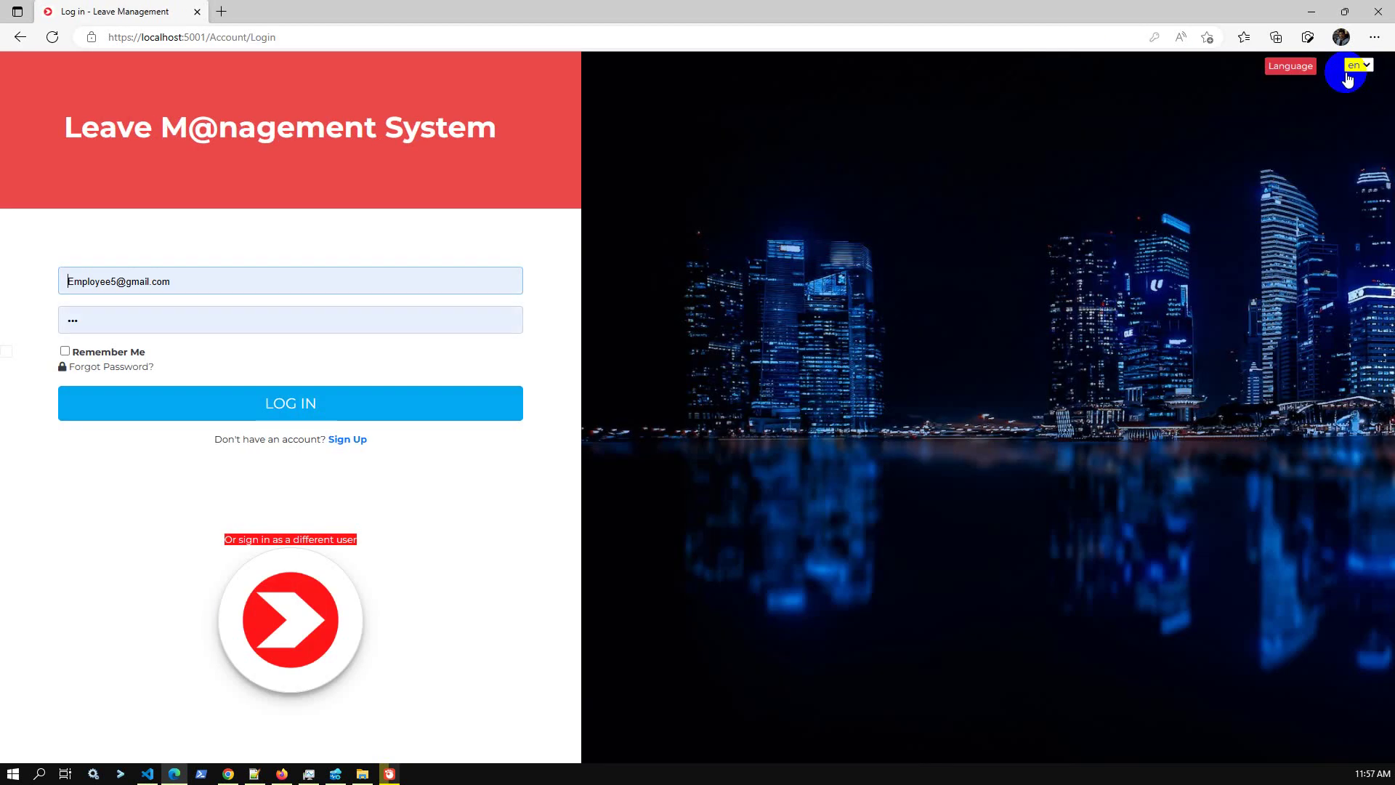
pyautogui.click(109, 281)
pyautogui.doubleClick(109, 282)
pyautogui.write('ad')
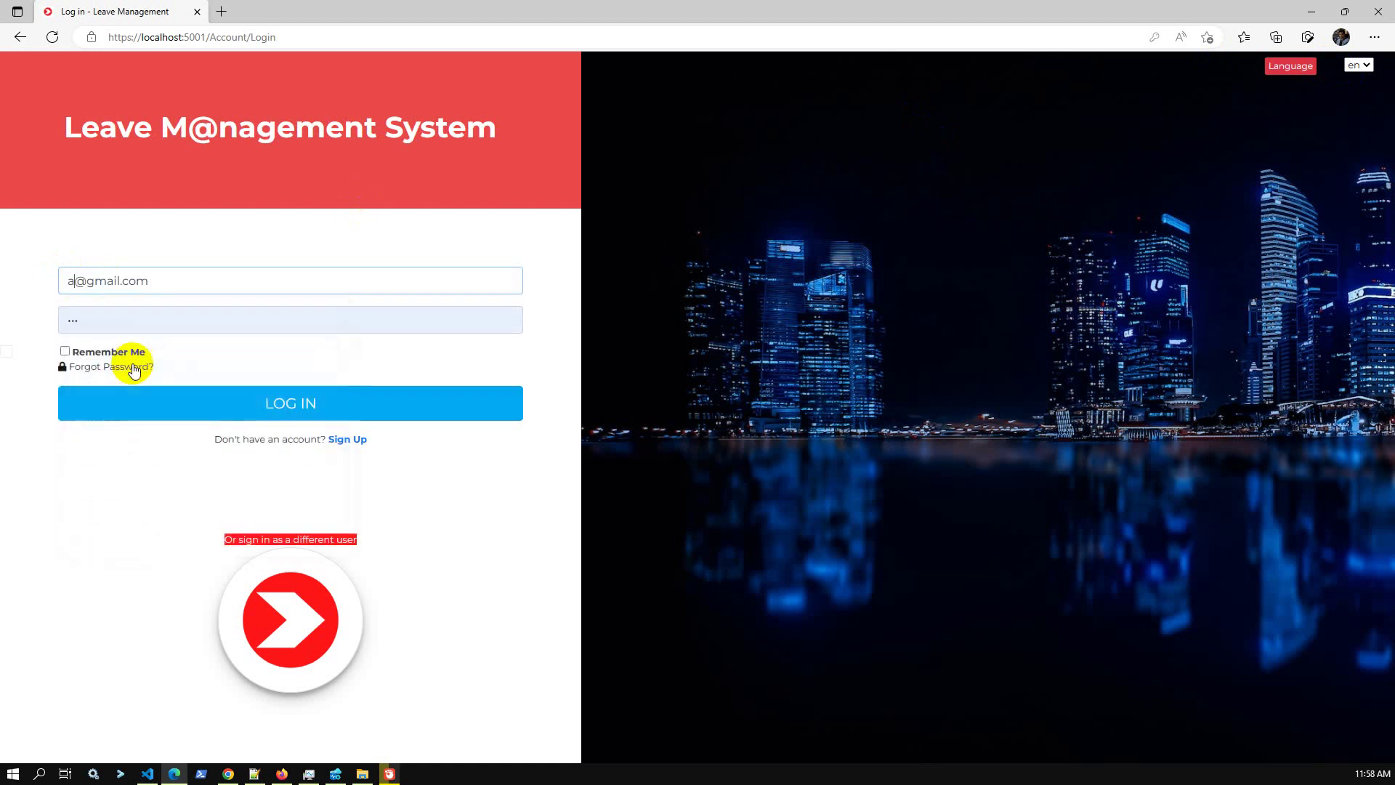
pyautogui.hotkey('ctrl', 'a')
pyautogui.write('ad')
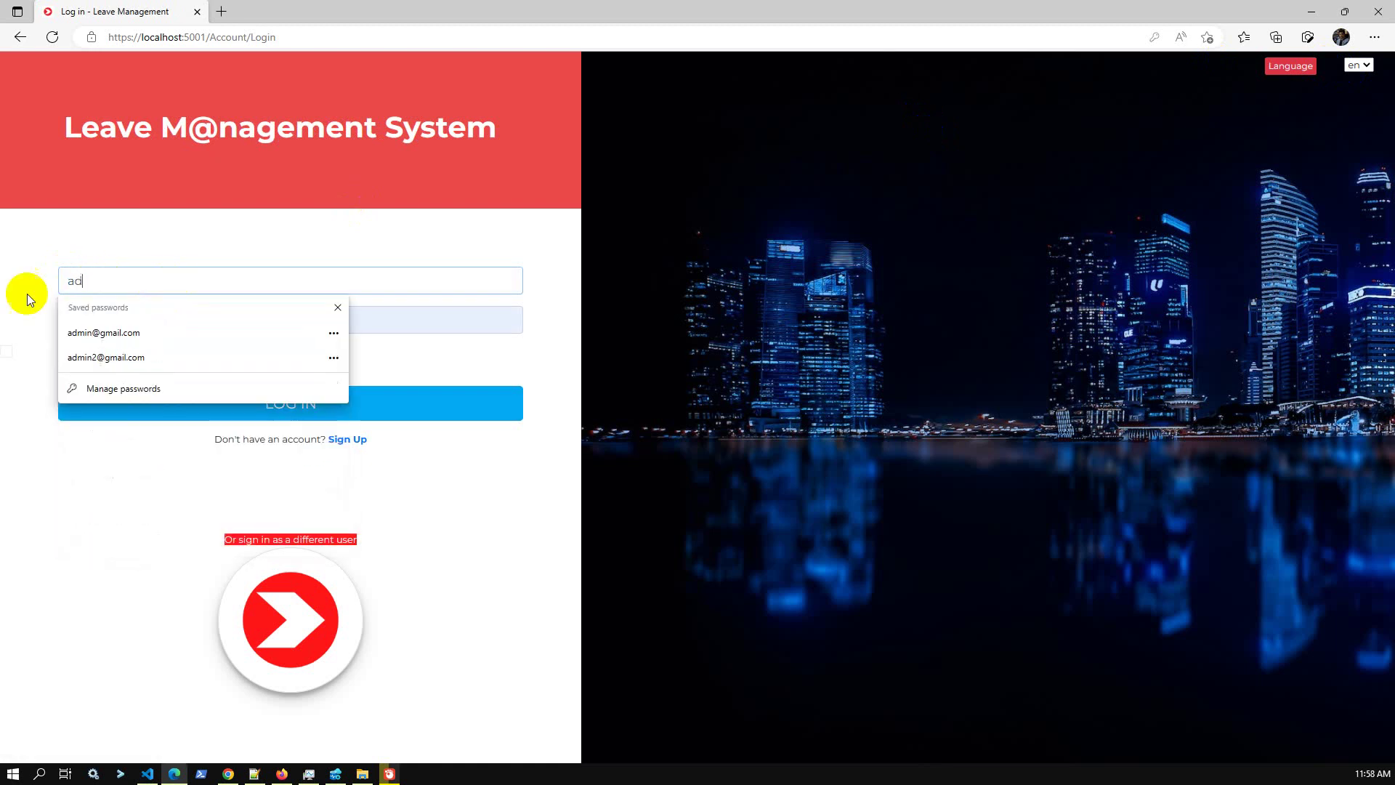
pyautogui.click(118, 330)
pyautogui.click(345, 408)
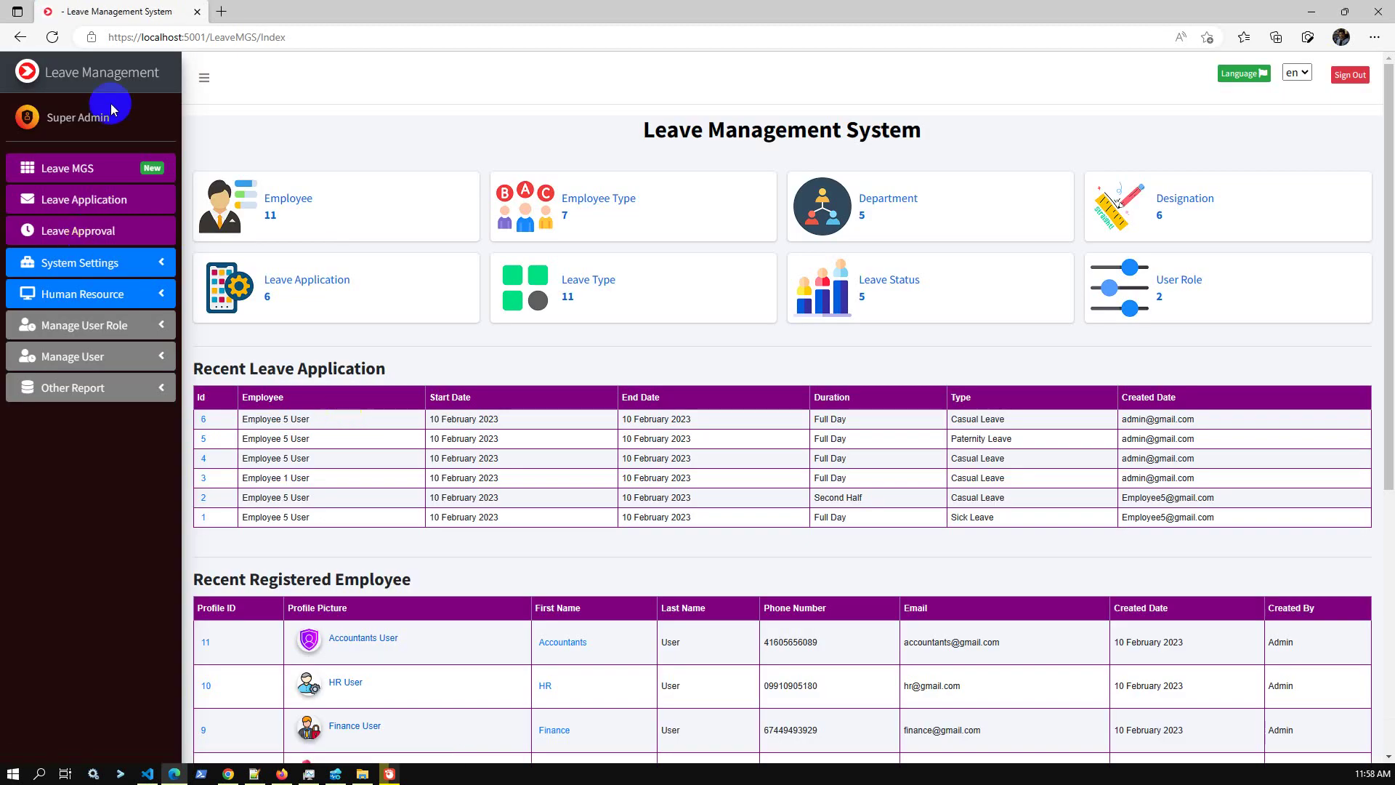
# Open the dashboard and filter the summaries to Employee 5 User, briefly checking Employee 4 User.
pyautogui.click(109, 82)
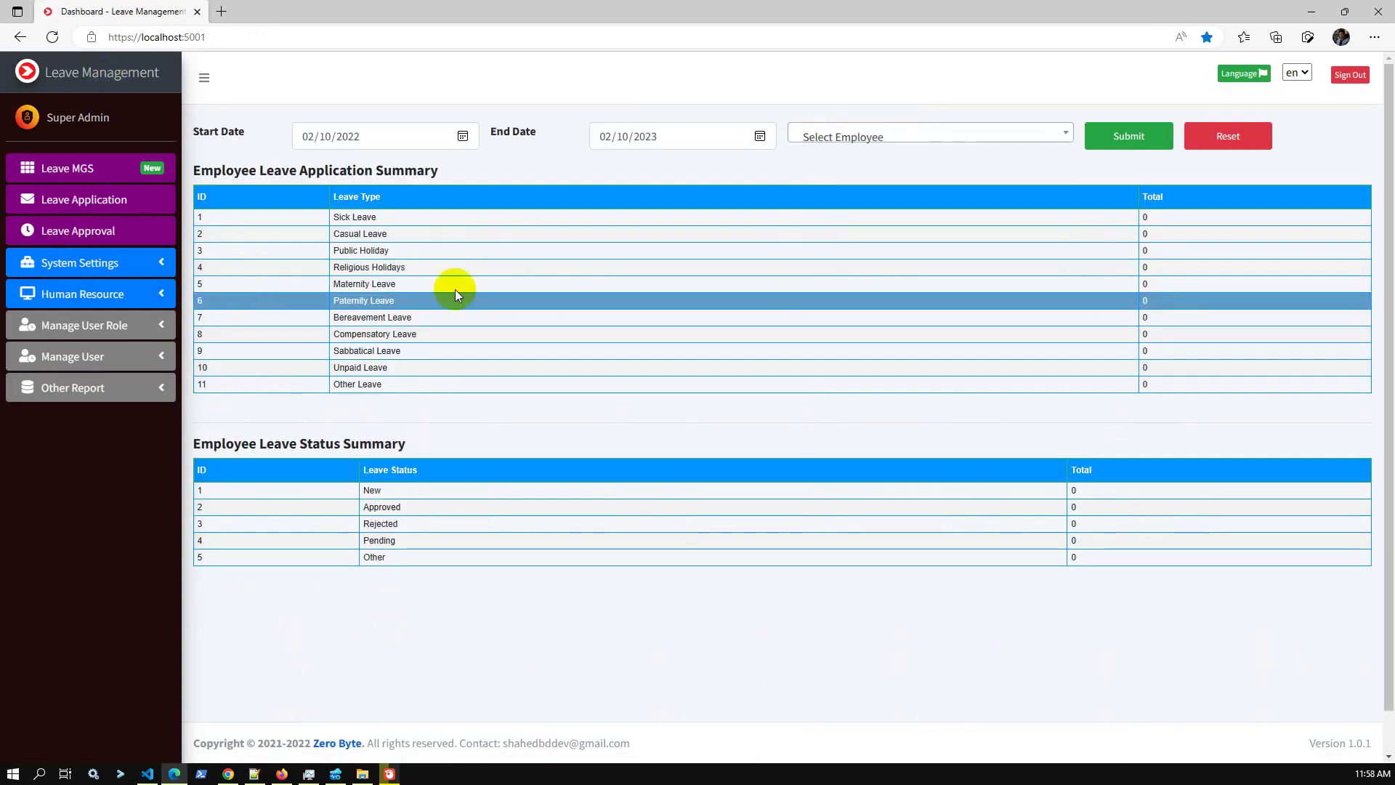
pyautogui.click(890, 134)
pyautogui.click(874, 237)
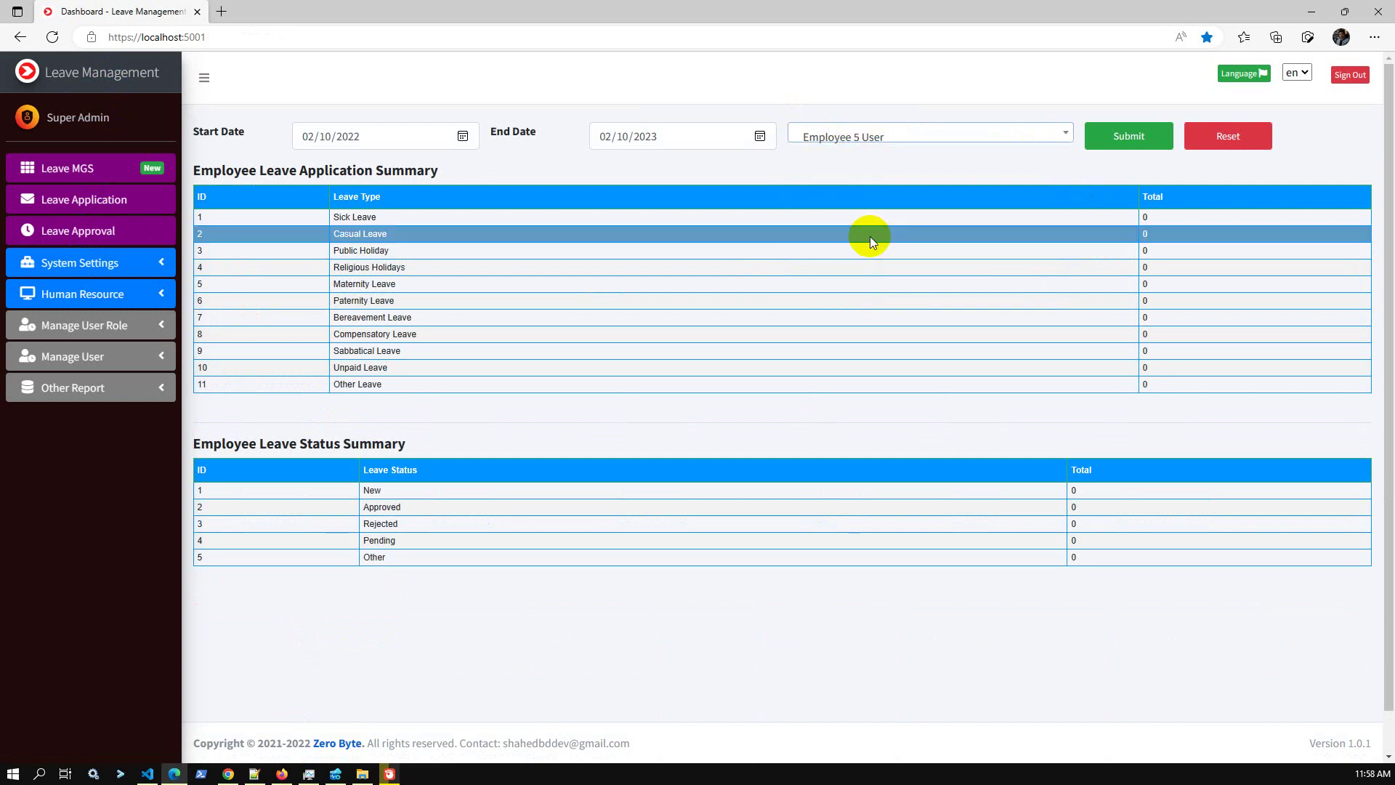
pyautogui.click(1132, 141)
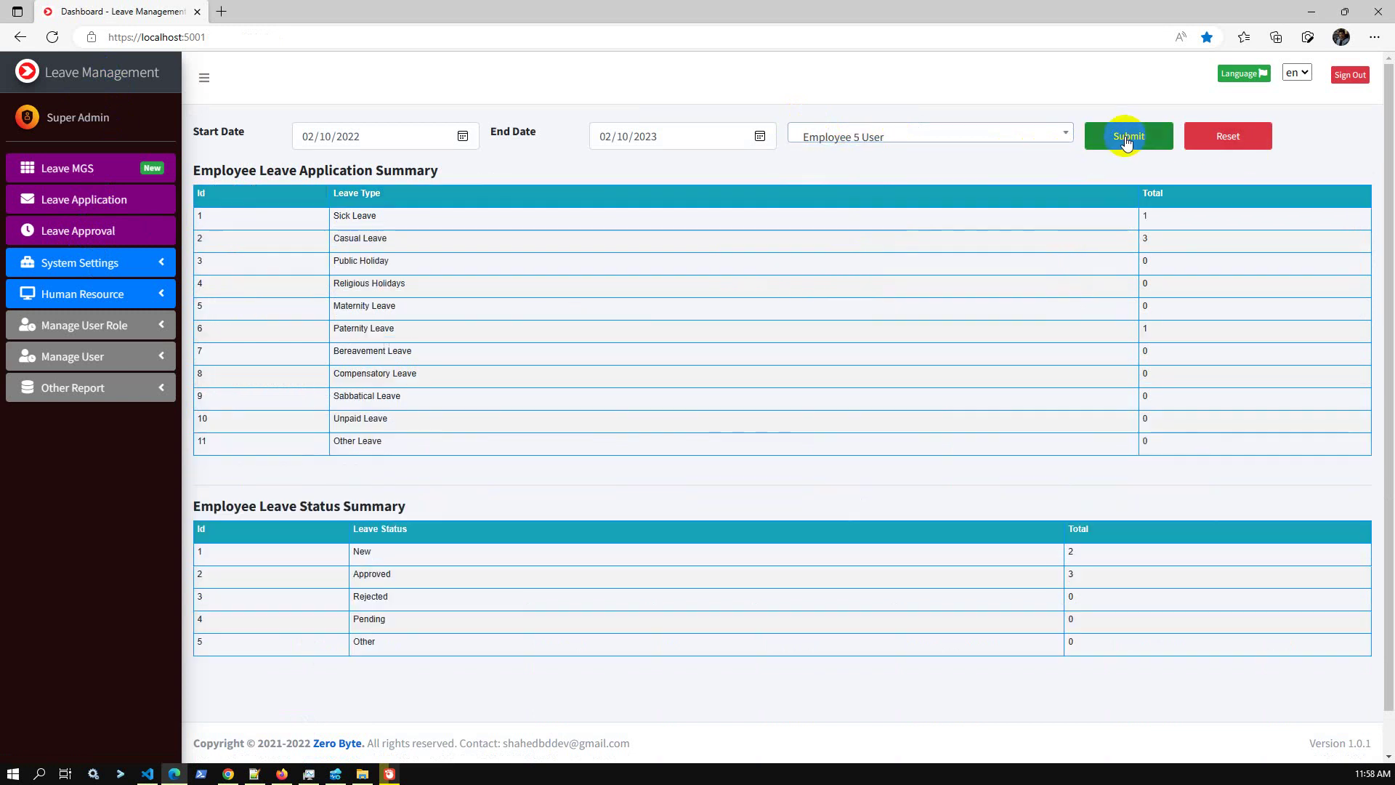
pyautogui.click(959, 140)
pyautogui.click(913, 258)
pyautogui.click(1112, 146)
pyautogui.click(1143, 137)
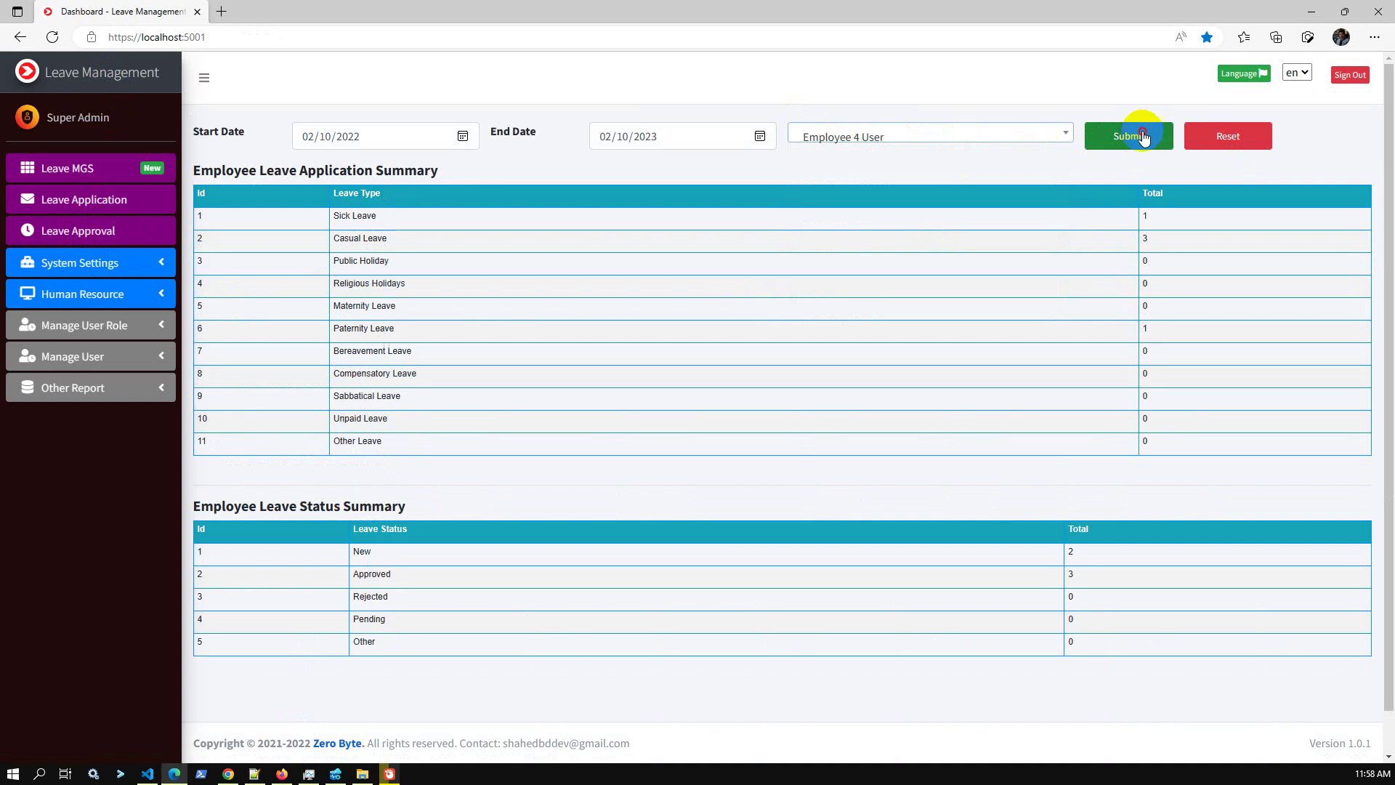
pyautogui.click(1006, 137)
pyautogui.click(881, 232)
pyautogui.click(1159, 141)
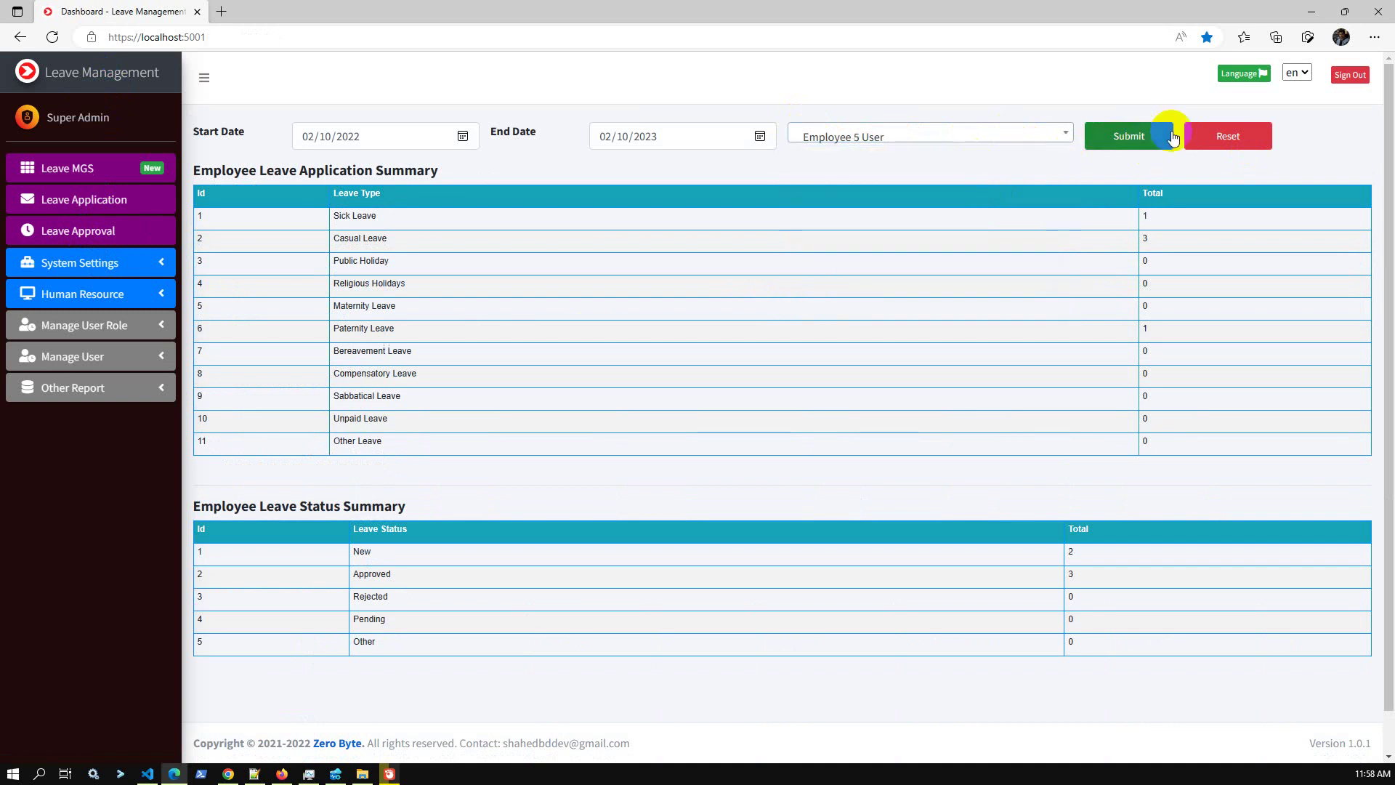
# Filter Employee 5's summaries to 02/11/2022 through 02/11/2023.
pyautogui.click(463, 137)
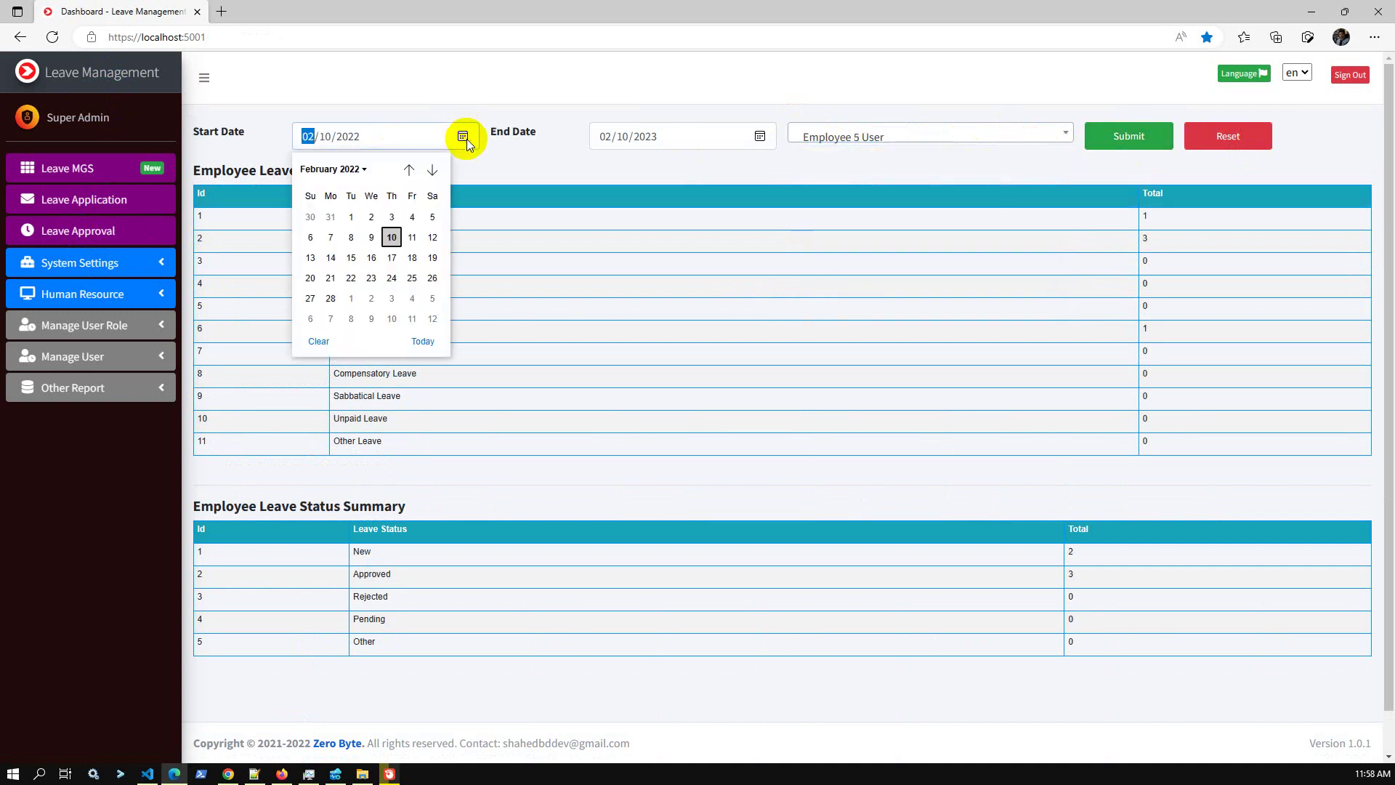
pyautogui.click(412, 237)
pyautogui.click(760, 136)
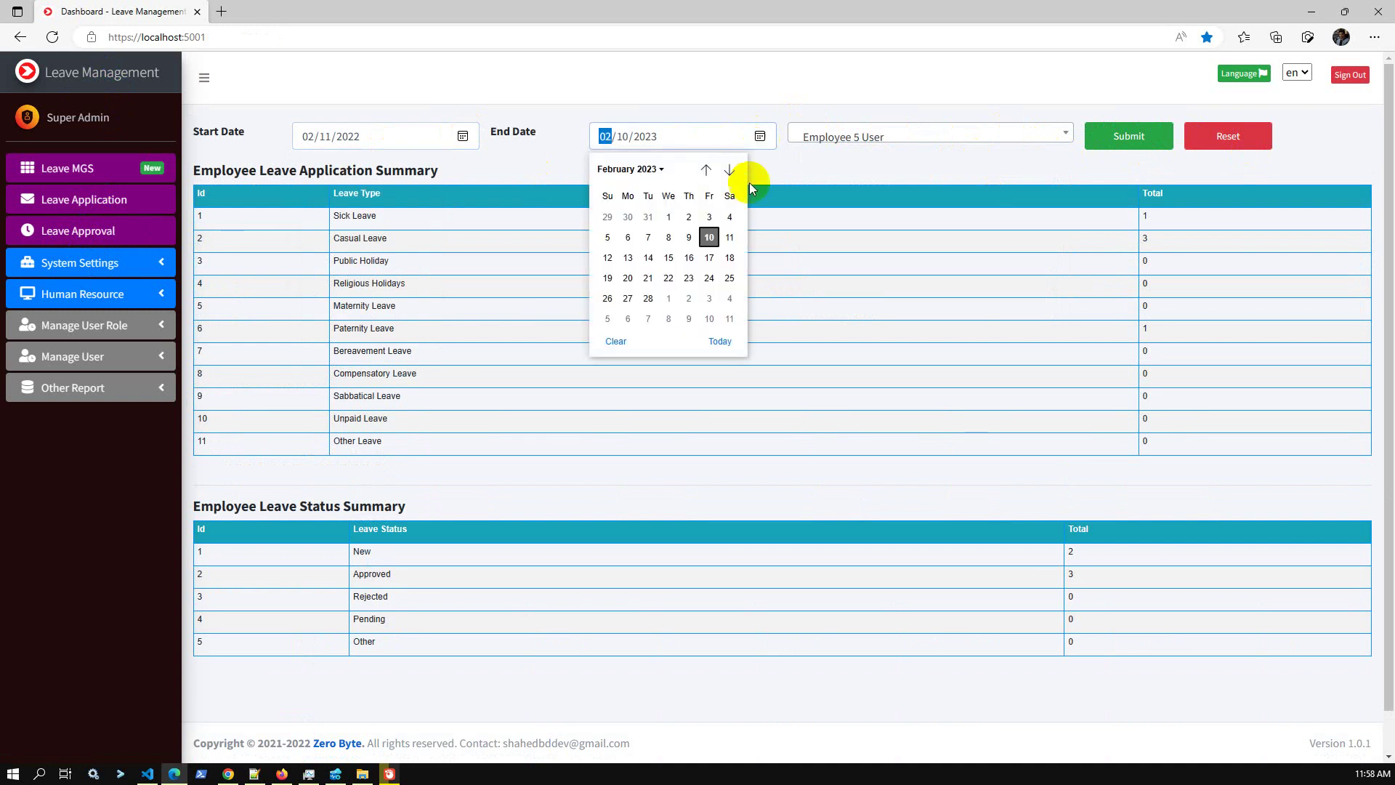
pyautogui.click(727, 238)
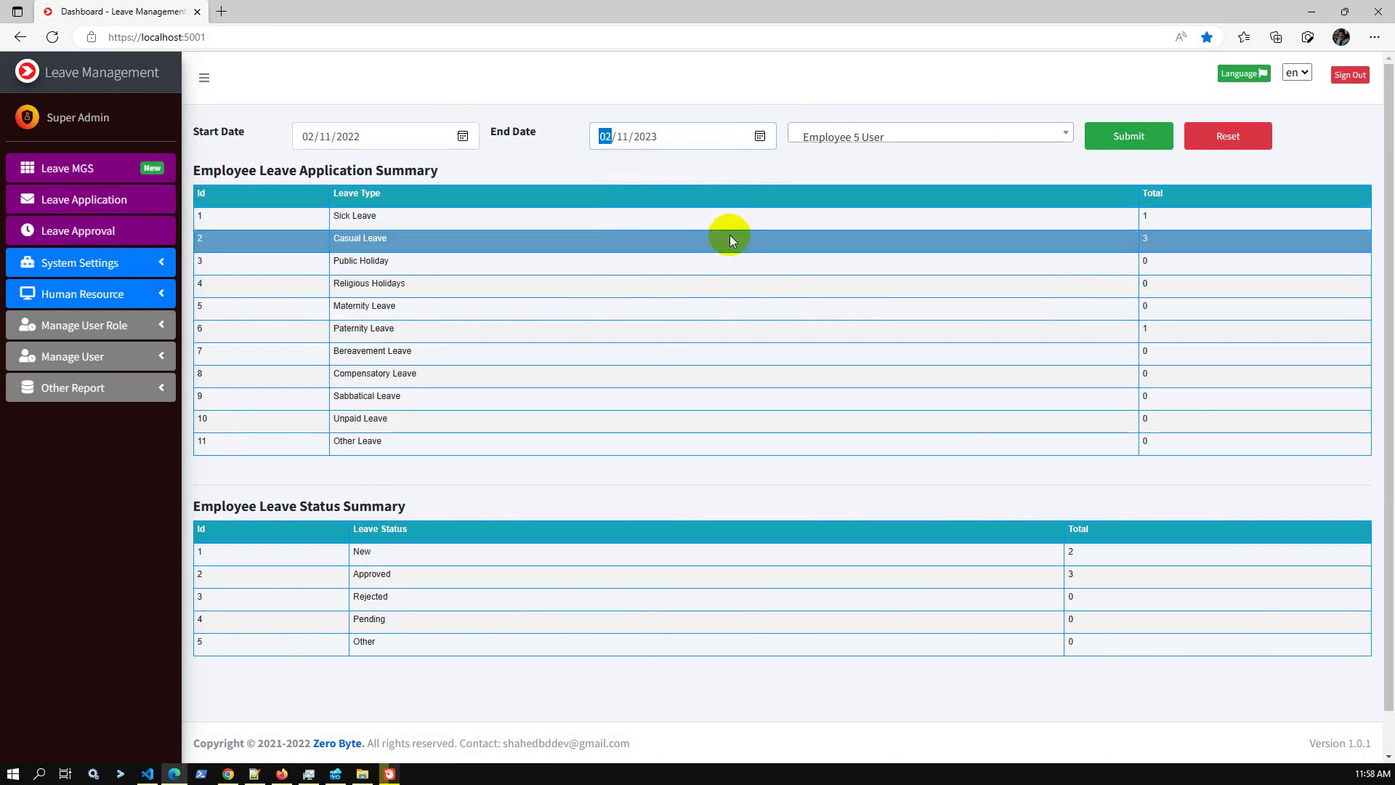
pyautogui.click(1135, 139)
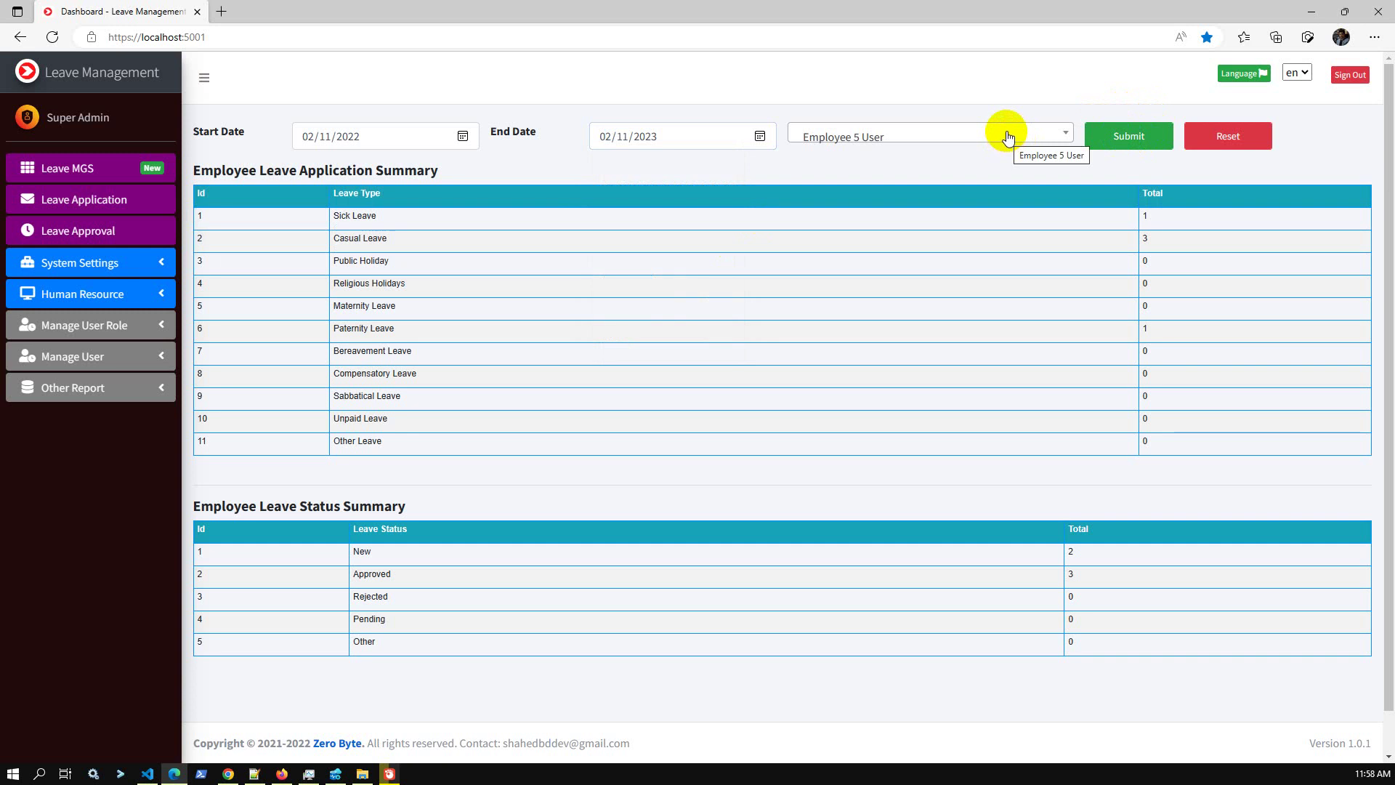
# Change the start date to 02/11/2023, reapply, then reload the dashboard with default filters.
pyautogui.click(466, 145)
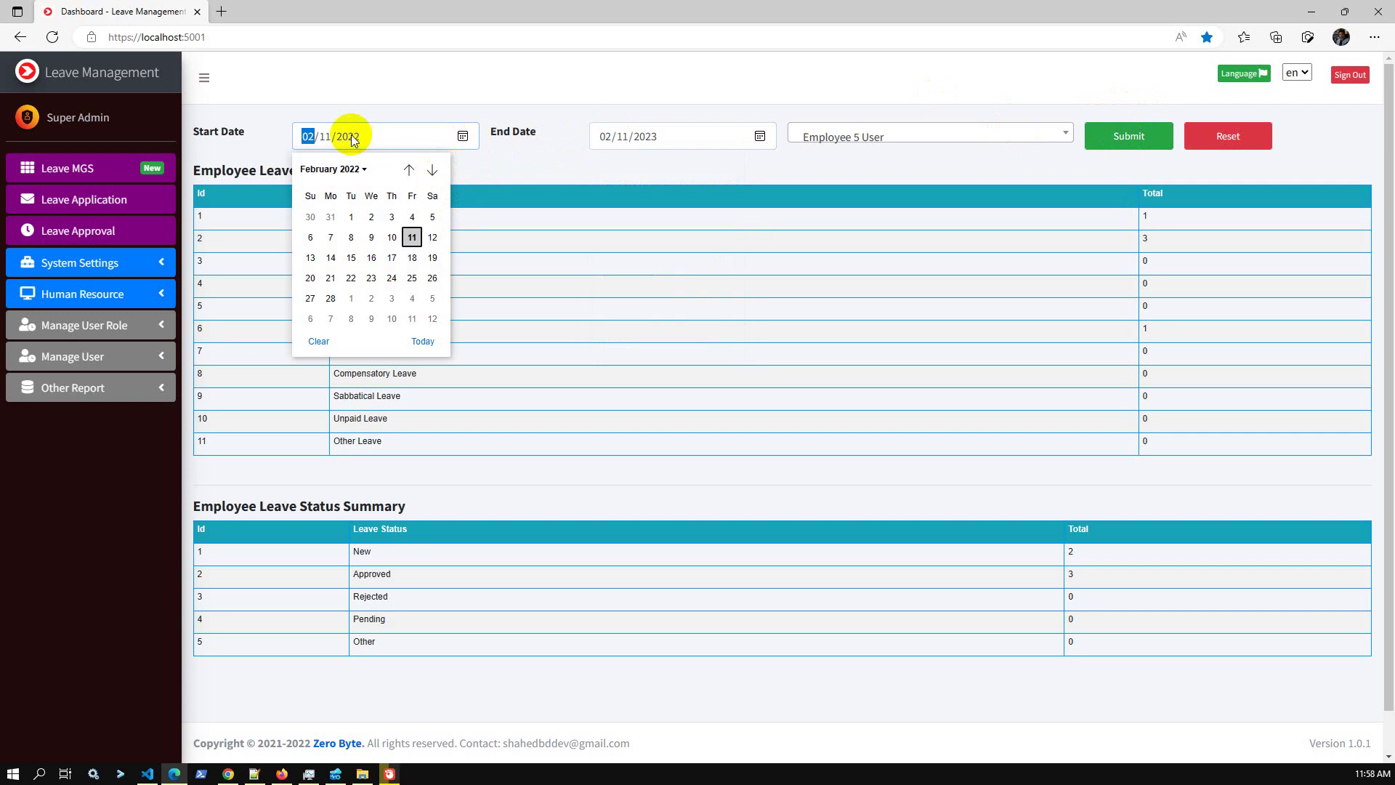
pyautogui.click(424, 342)
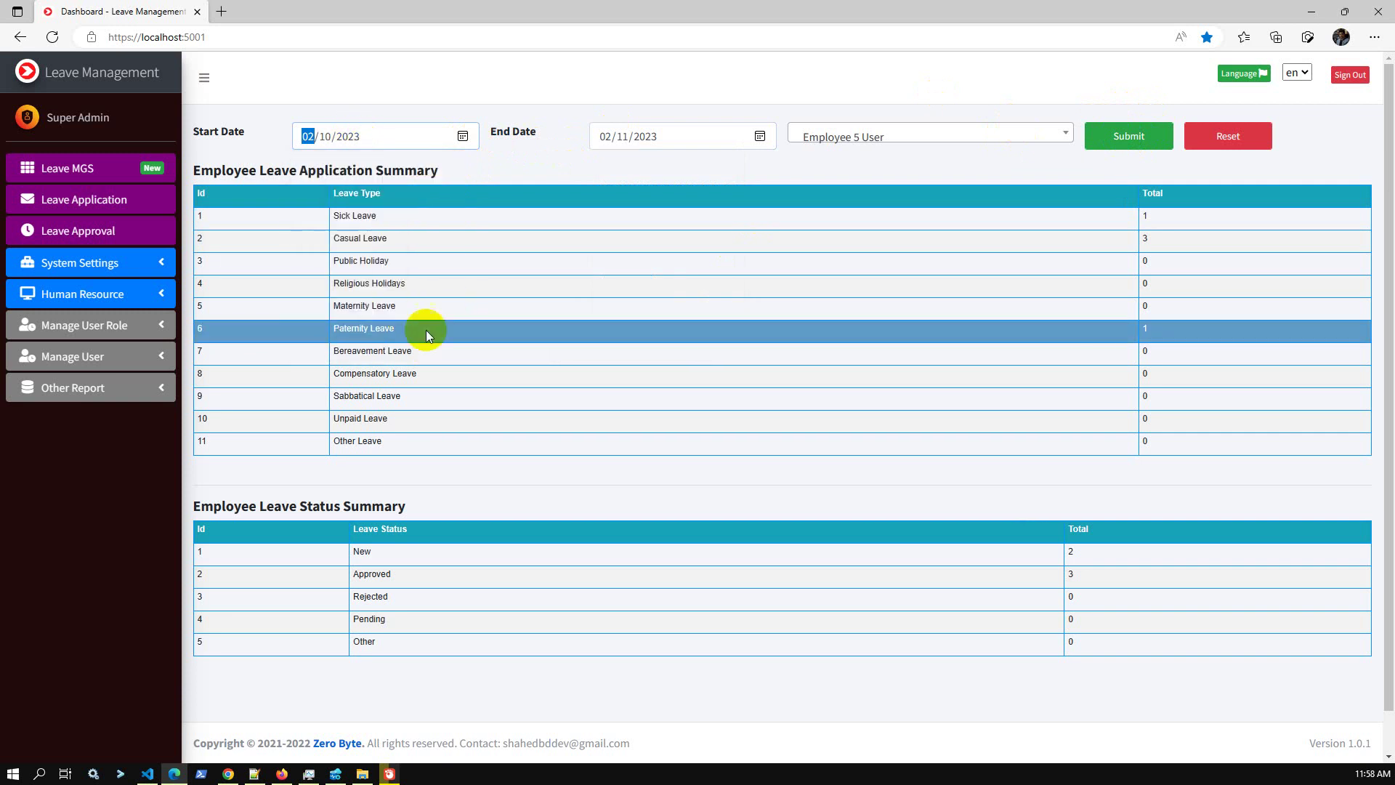
pyautogui.click(460, 135)
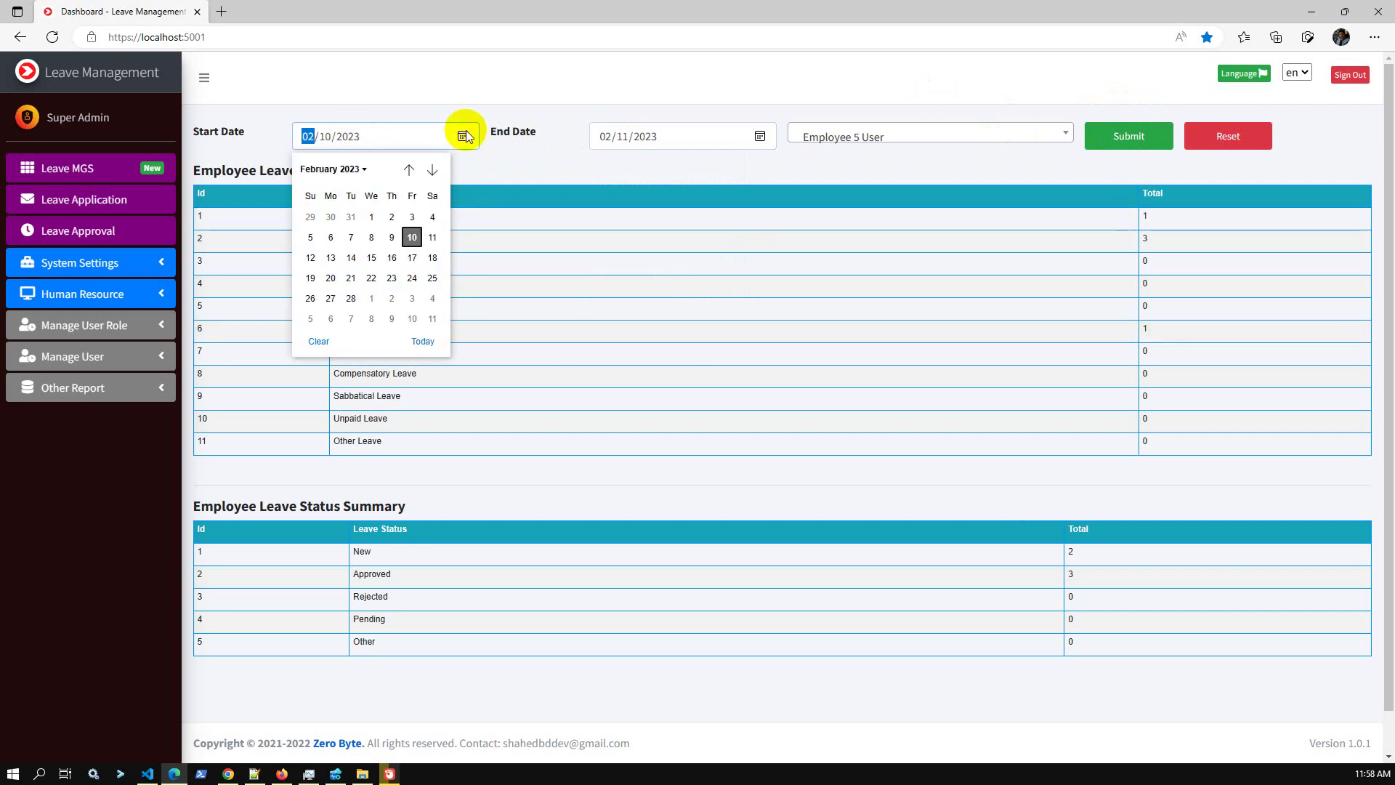
pyautogui.click(439, 240)
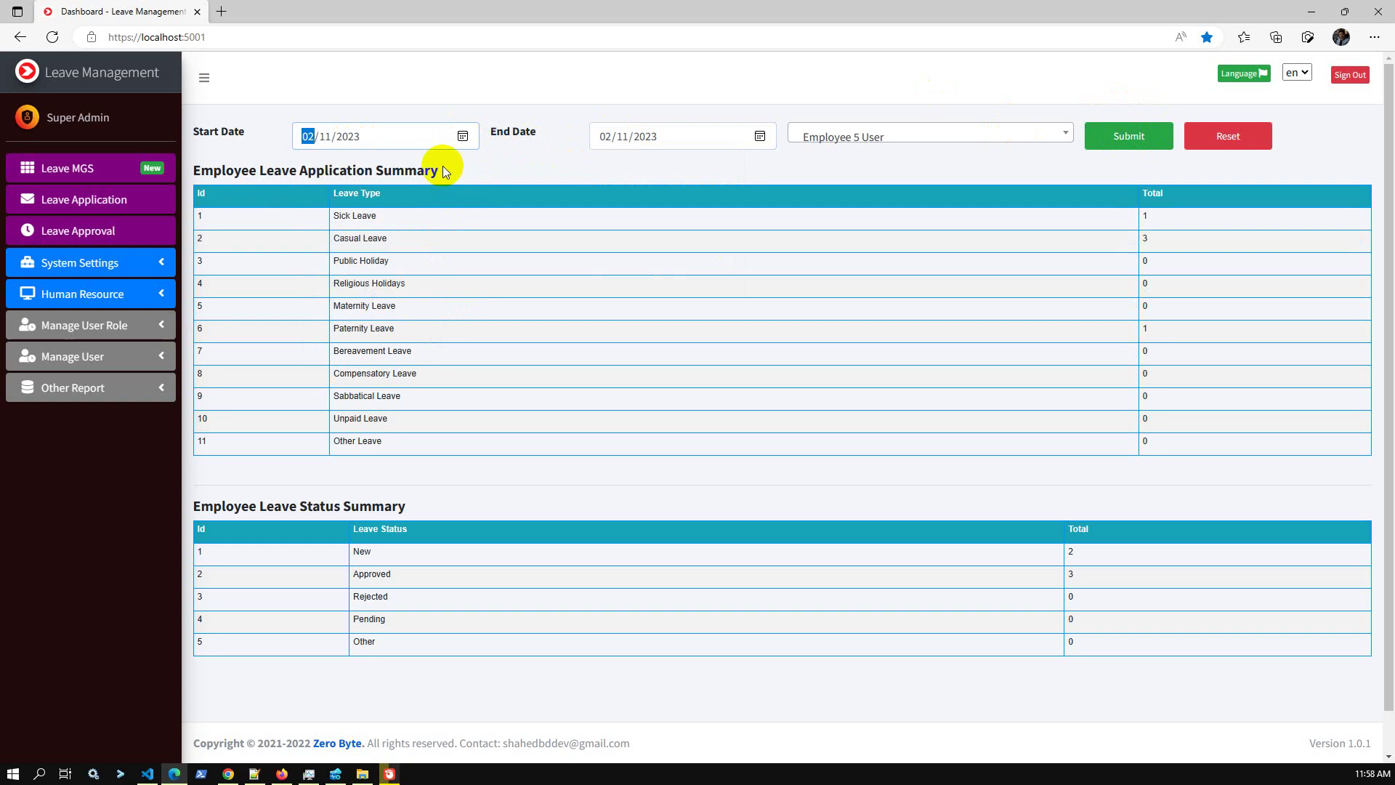
pyautogui.click(1129, 136)
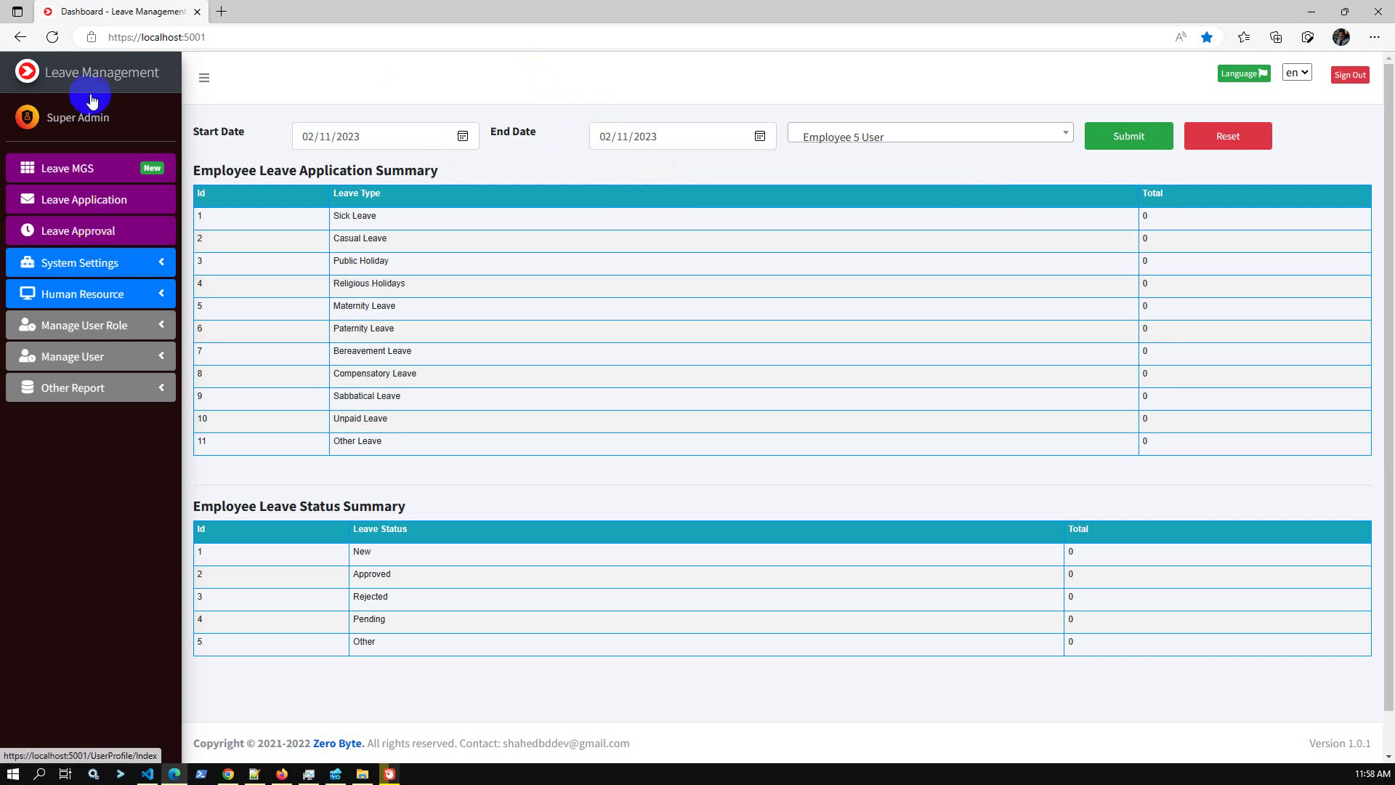
pyautogui.click(102, 78)
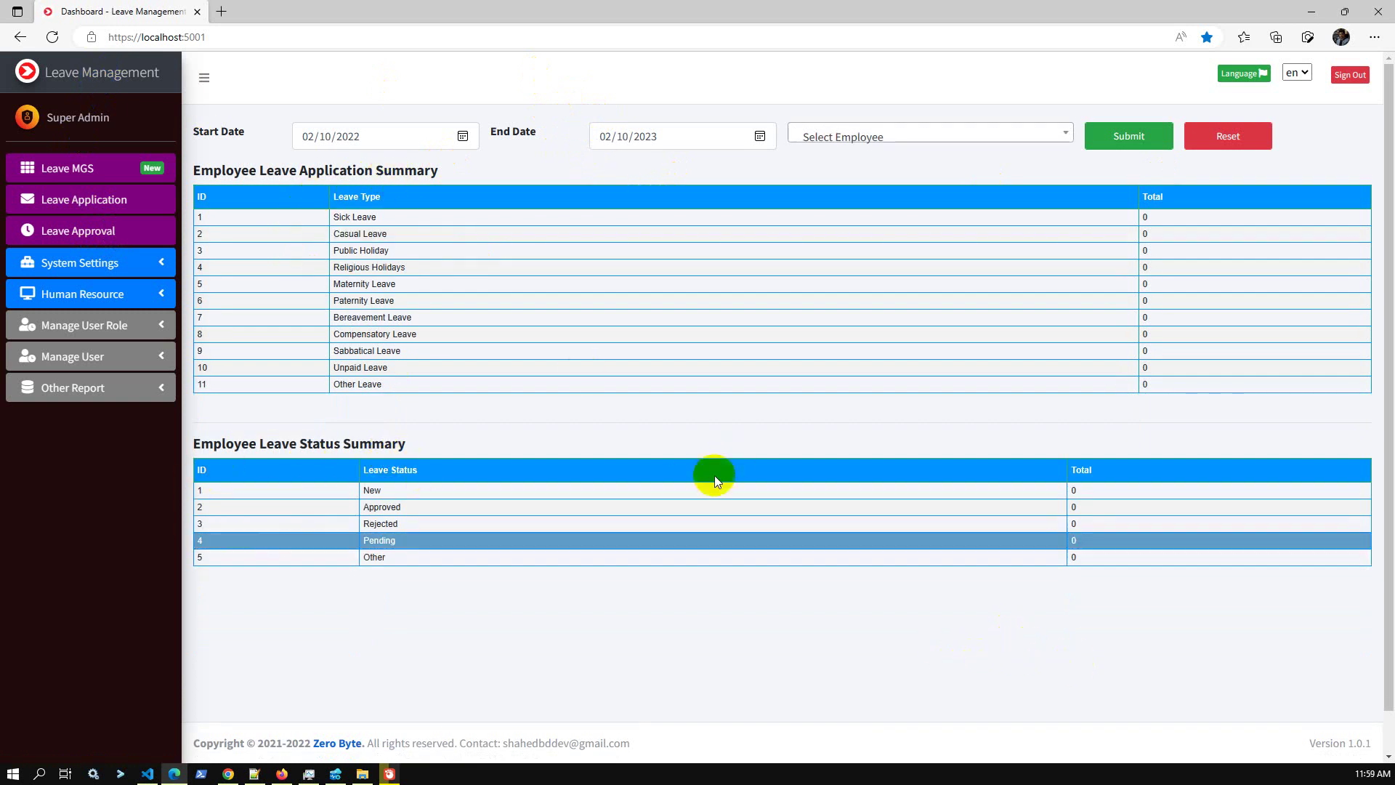
# Reload the dashboard, check the employee dropdown, then view the Leave Application List of 6 entries.
pyautogui.click(301, 36)
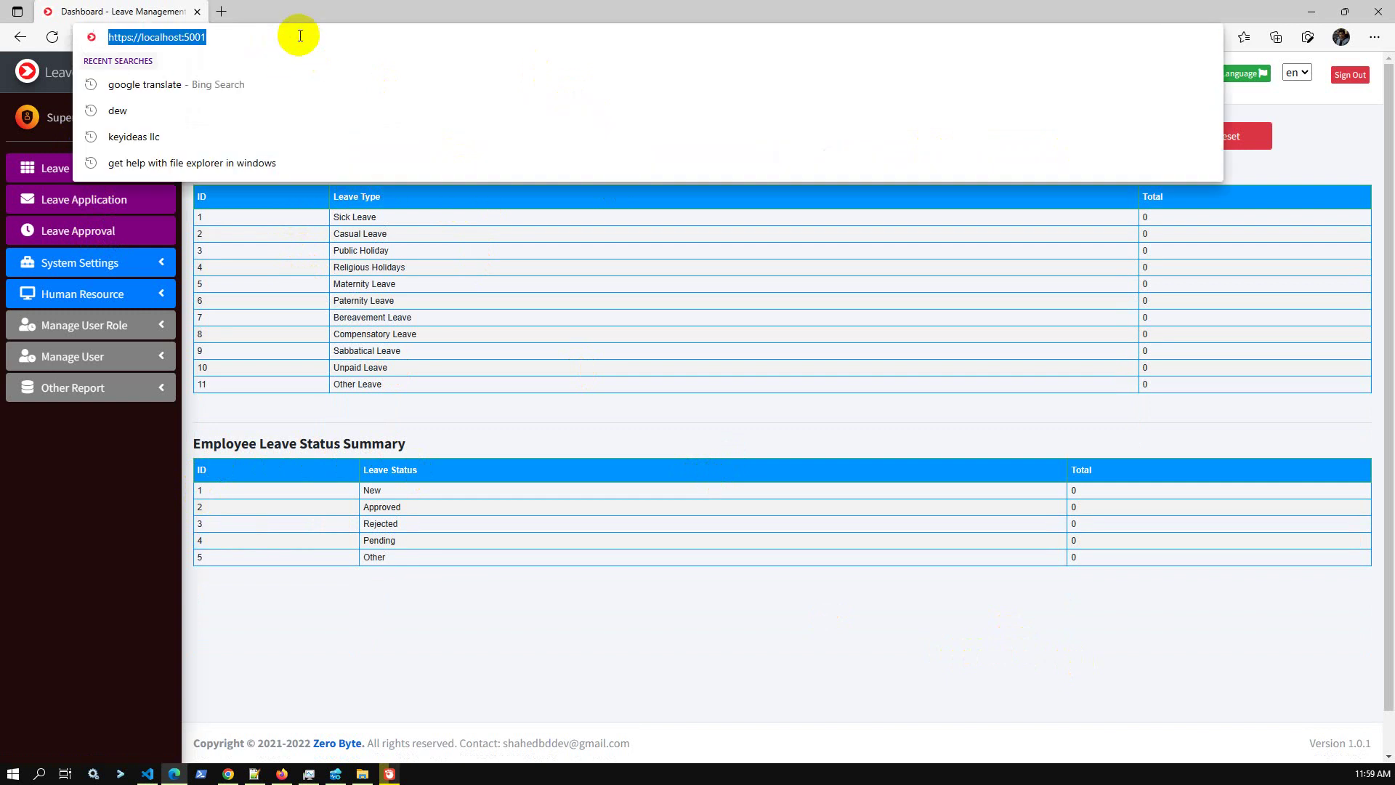
pyautogui.press('Return')
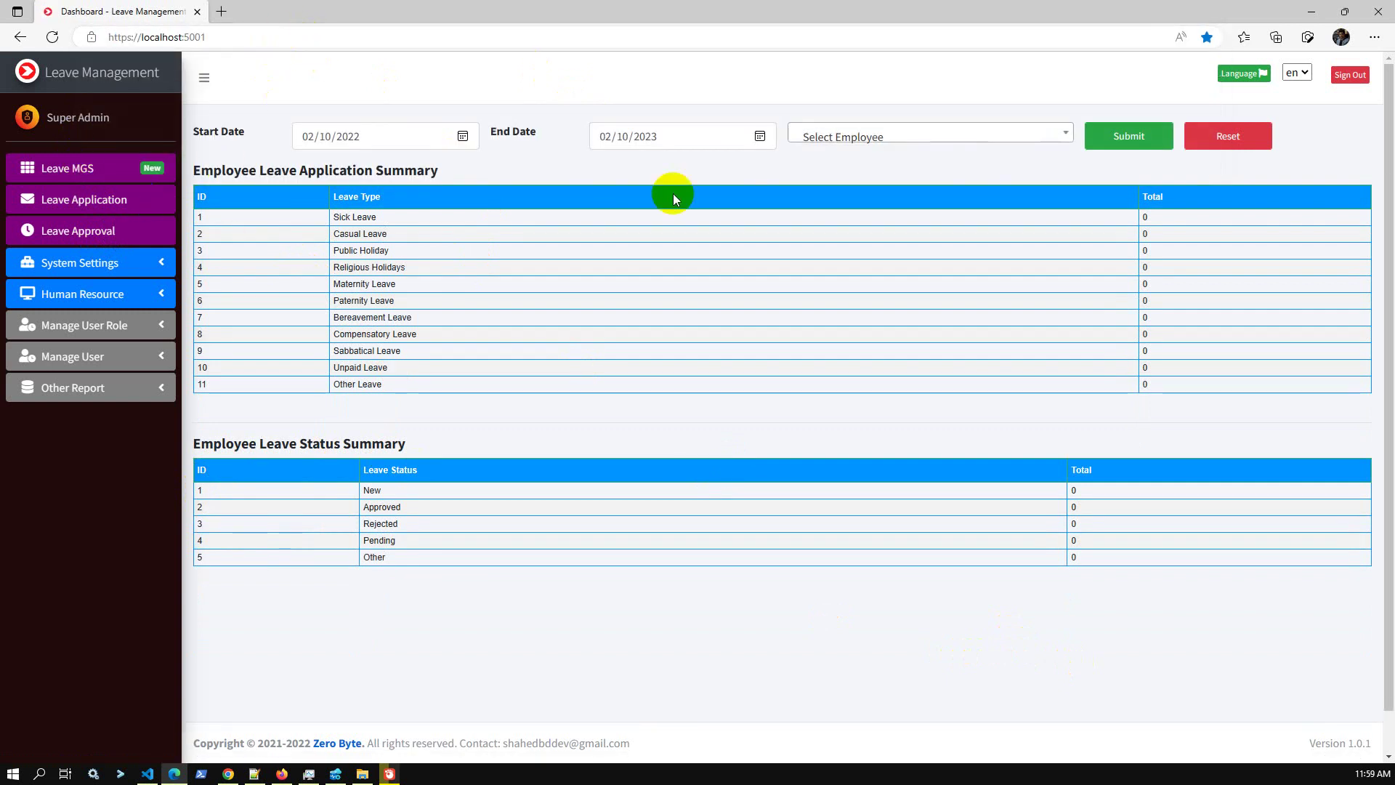
pyautogui.click(917, 133)
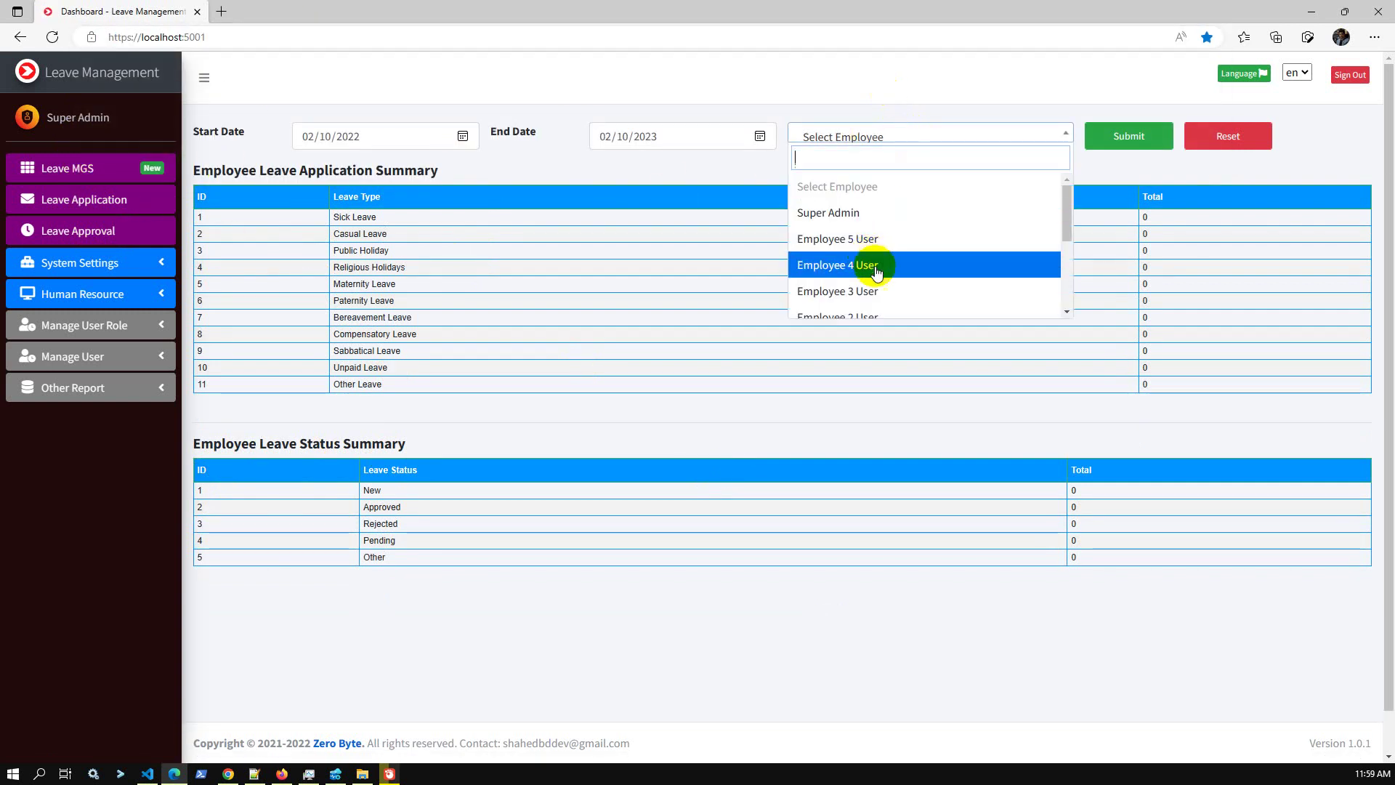
pyautogui.scroll(-2, 876, 265)
pyautogui.click(96, 207)
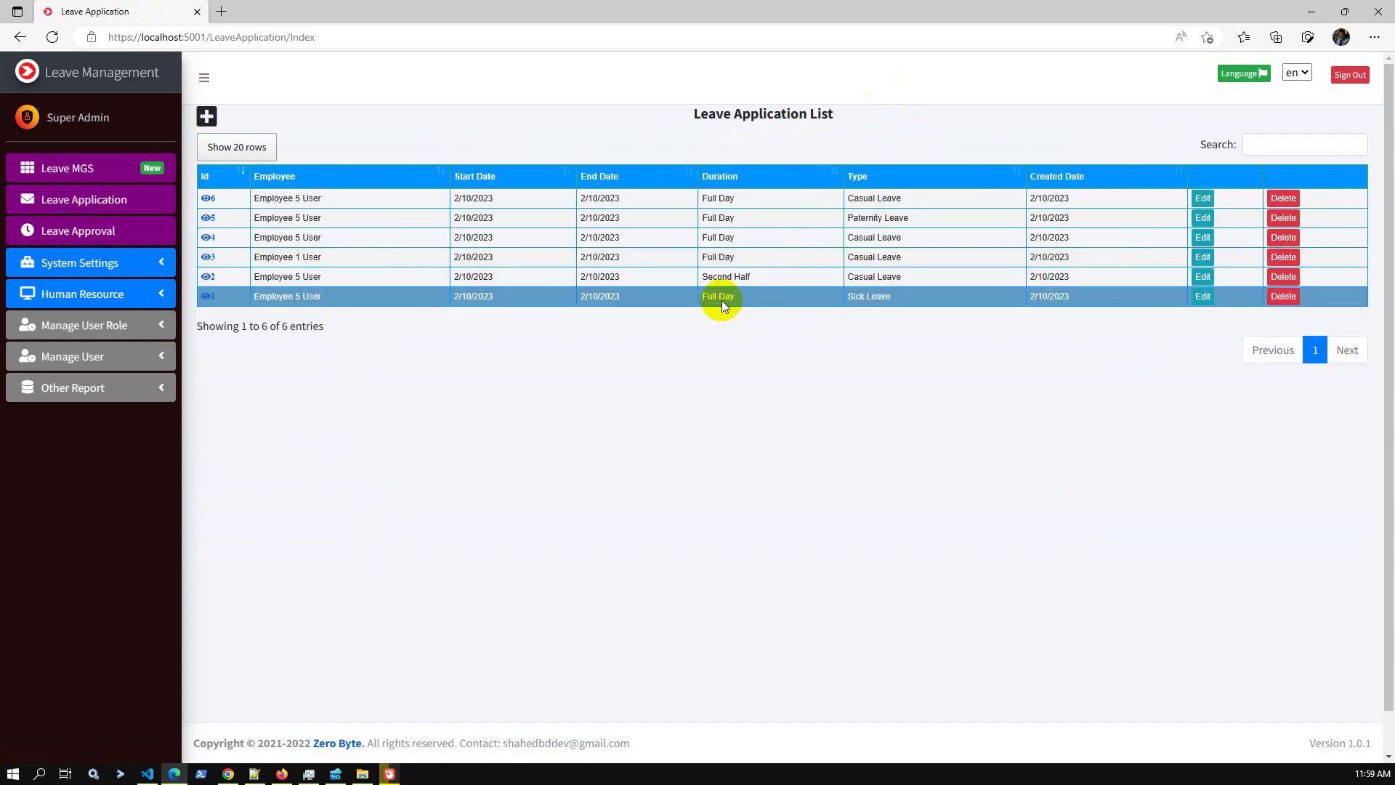
# Review the Leave Approval list, then return to the Leave MGS overview dashboard.
pyautogui.click(122, 231)
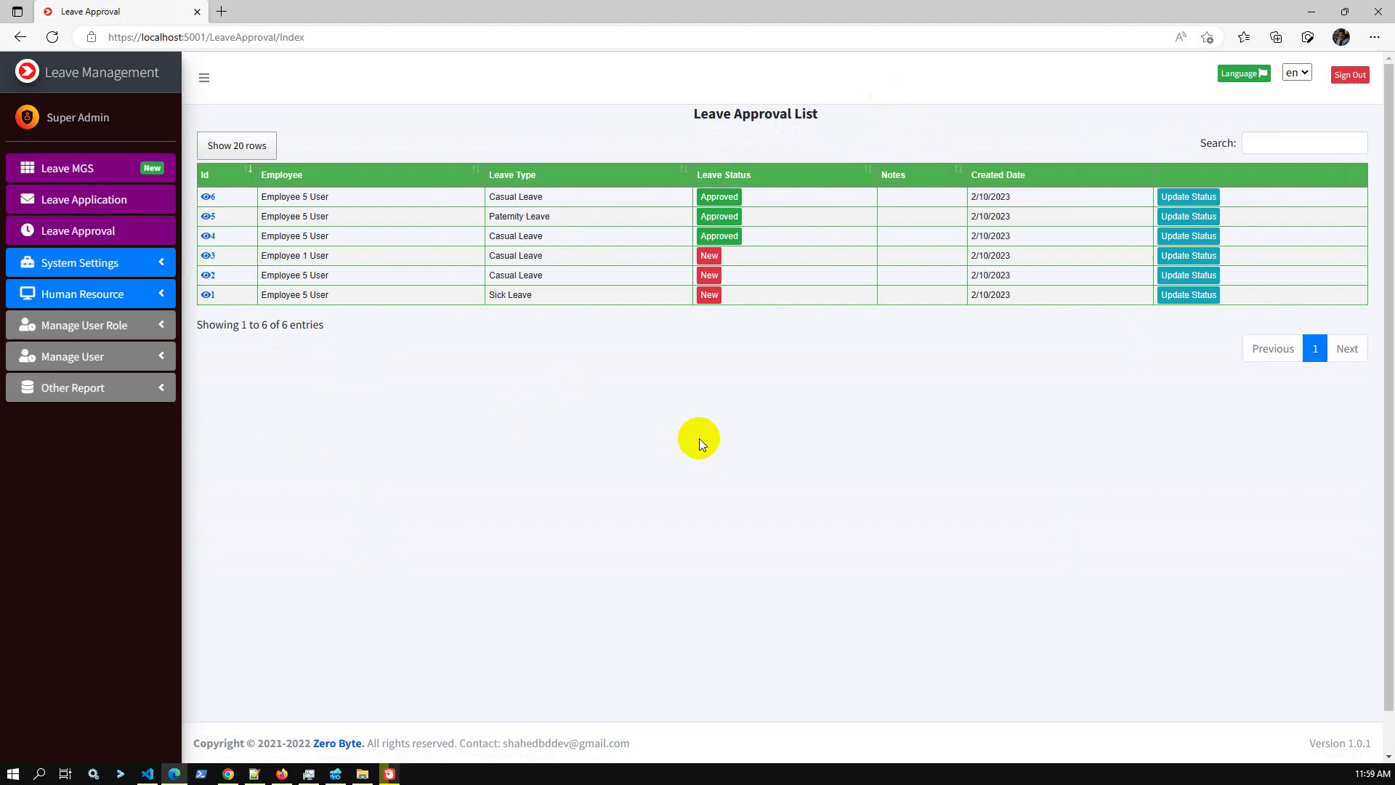
pyautogui.click(149, 304)
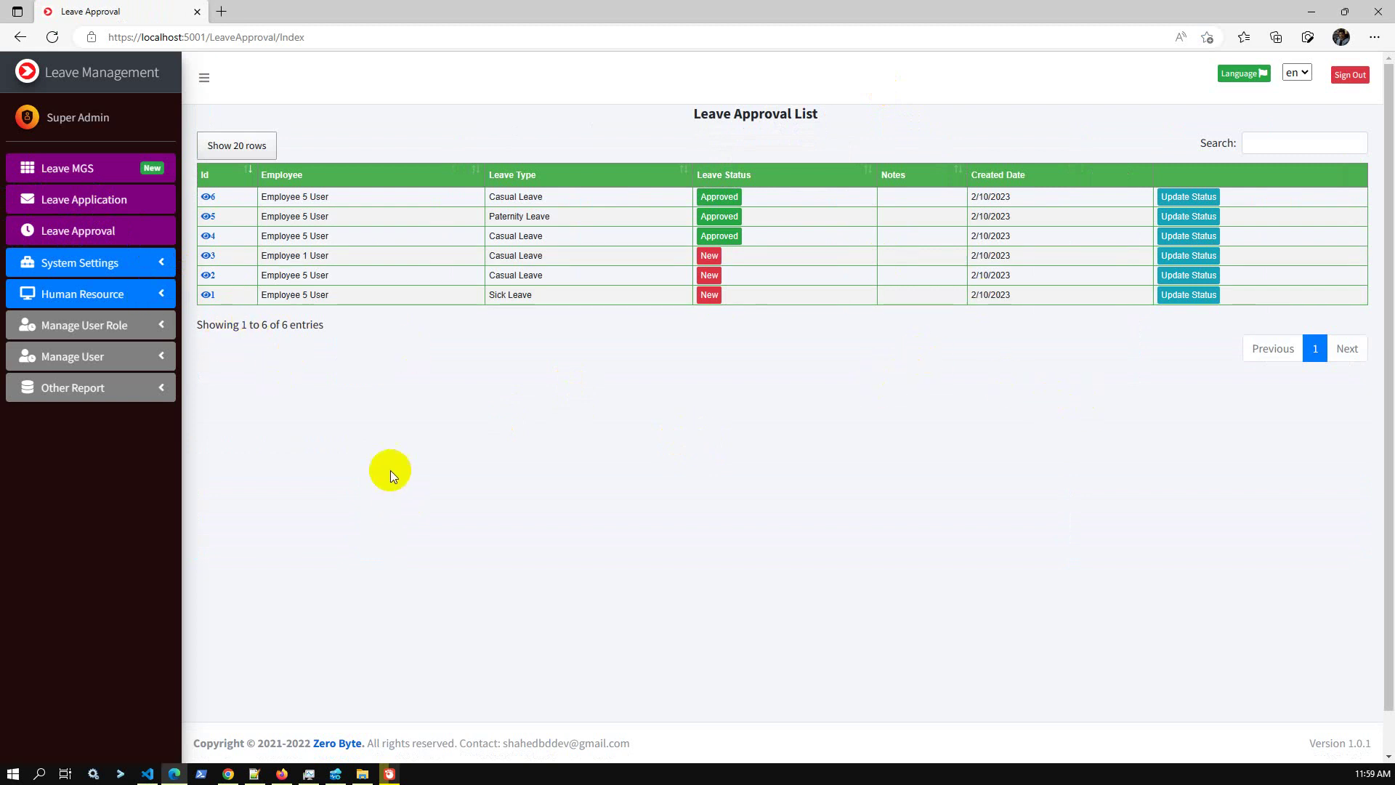
pyautogui.click(119, 174)
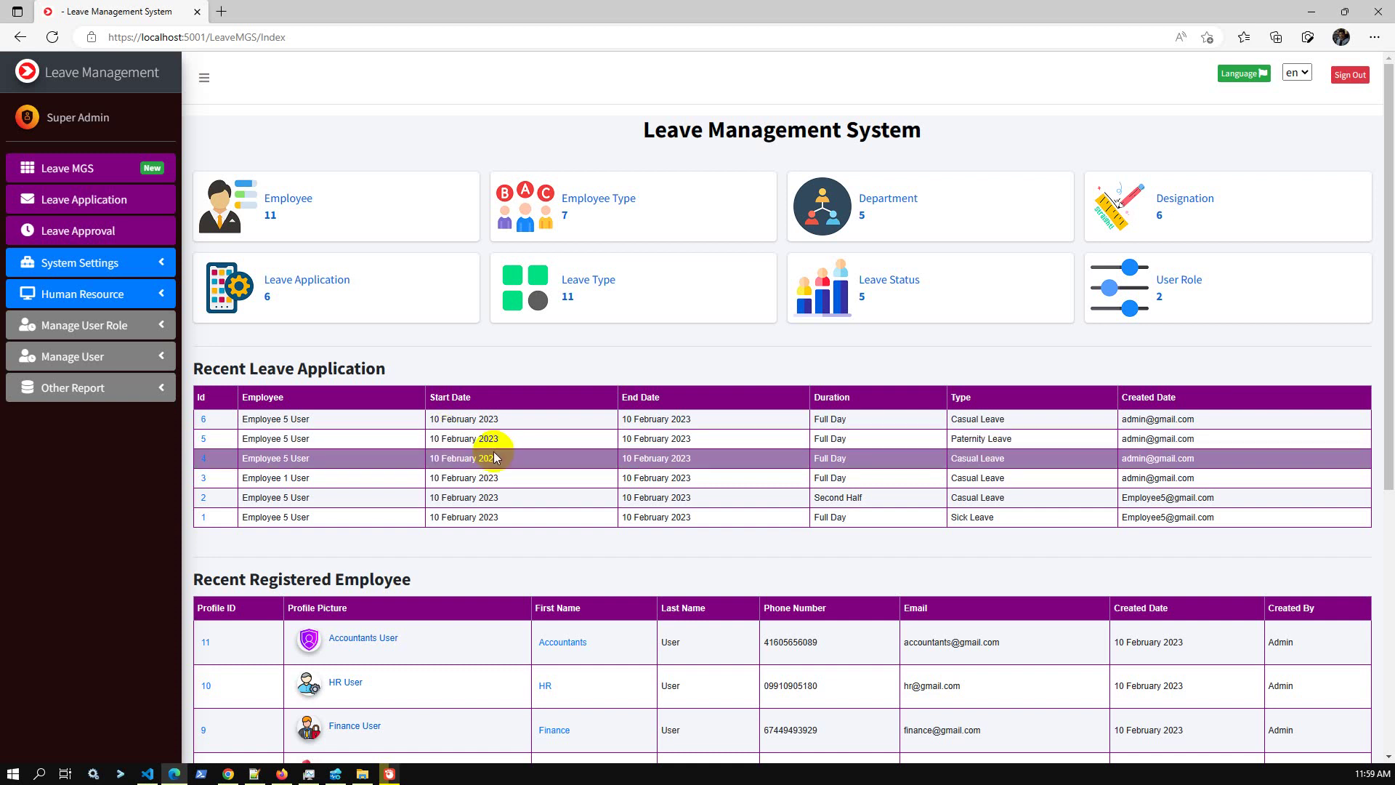
# Expand the Manage User Role and Manage User sections in the sidebar.
pyautogui.click(109, 329)
pyautogui.click(109, 328)
pyautogui.click(87, 356)
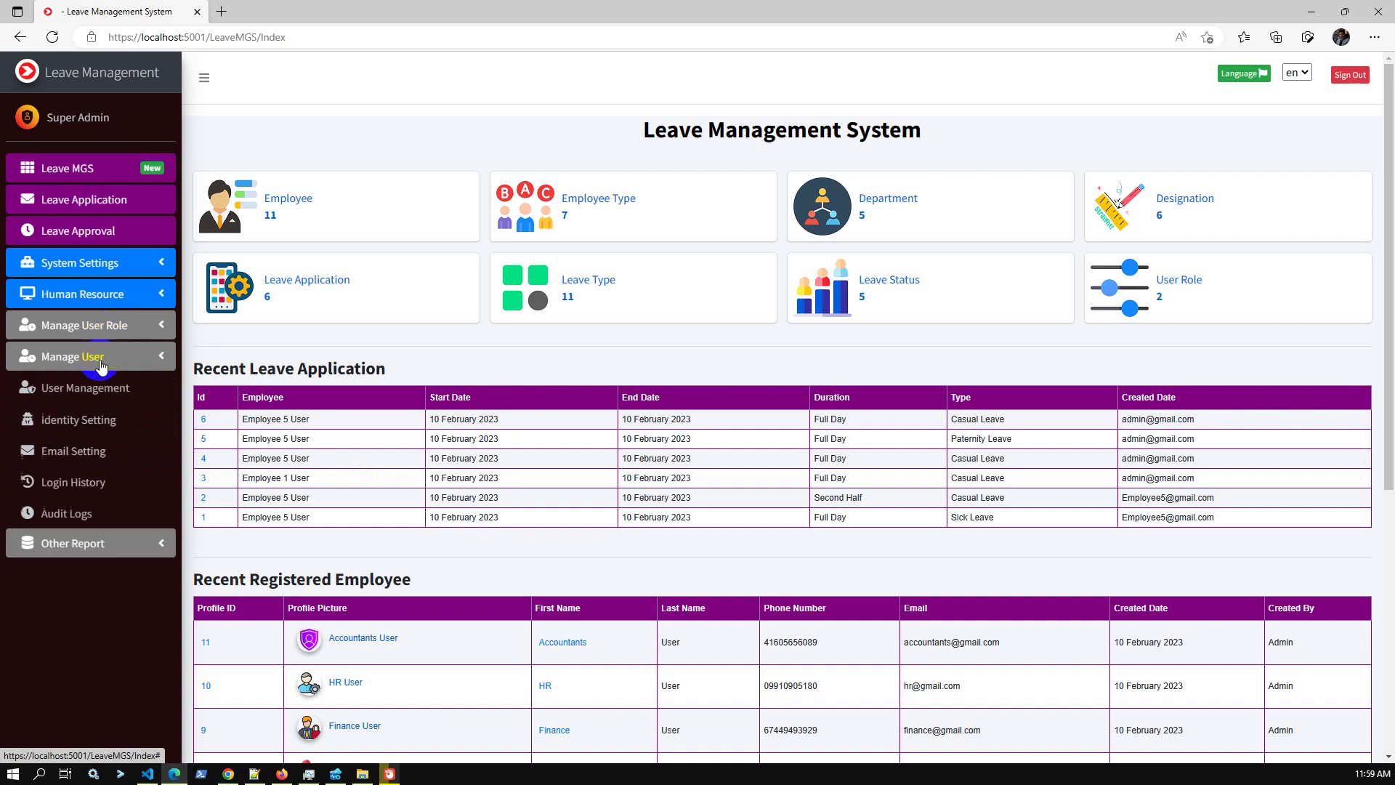
# View the Audit Logs List of 226 entries, then bring up the User/Employee List.
pyautogui.click(103, 522)
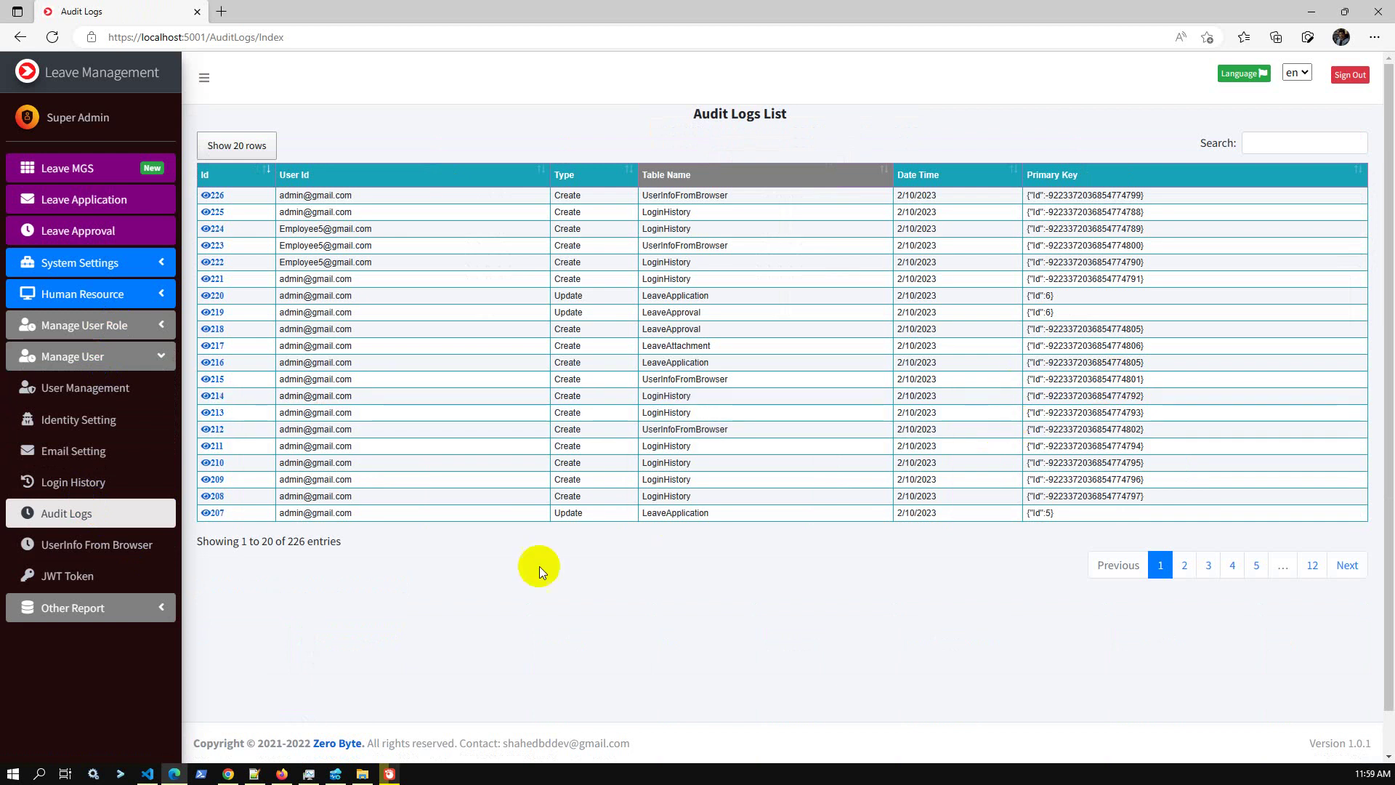
pyautogui.click(127, 392)
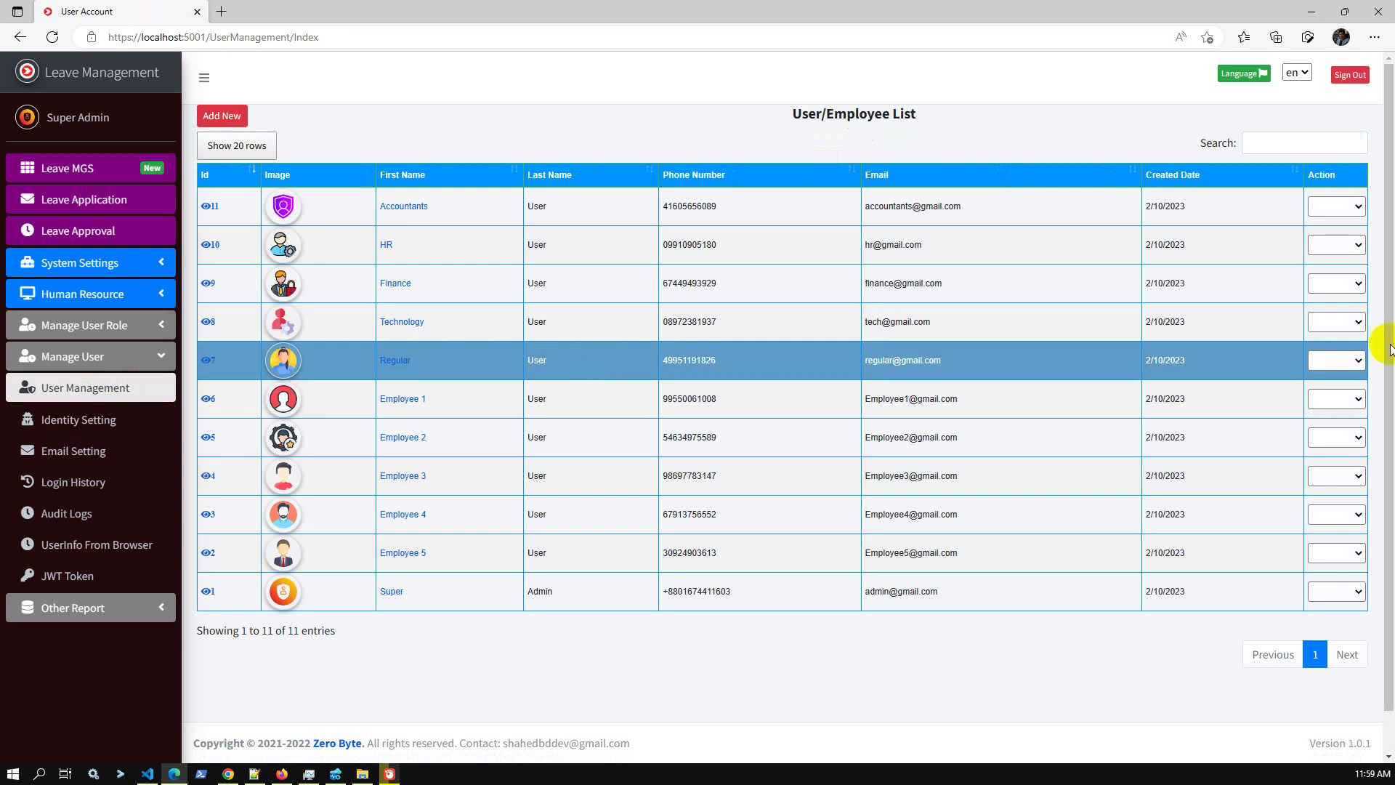
pyautogui.click(1350, 210)
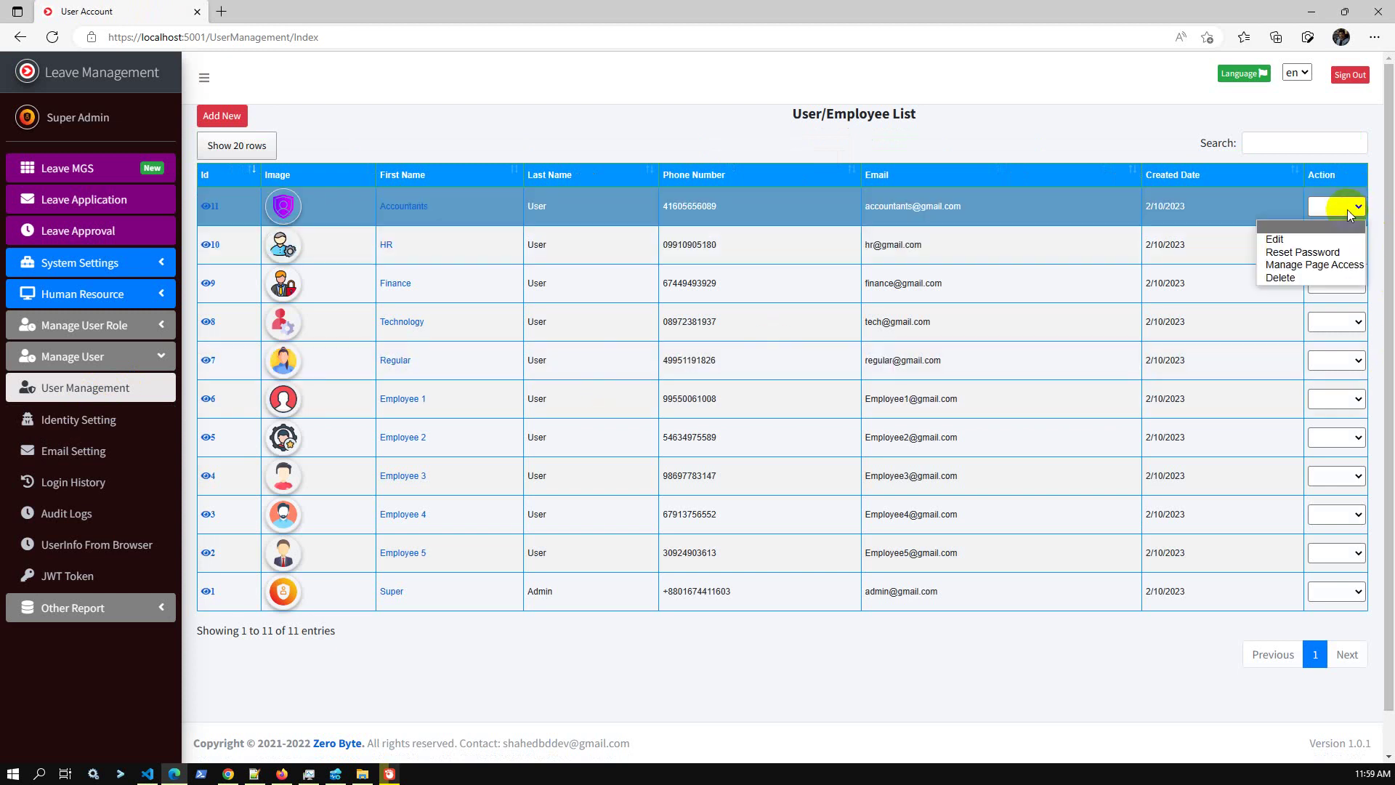
pyautogui.click(1343, 266)
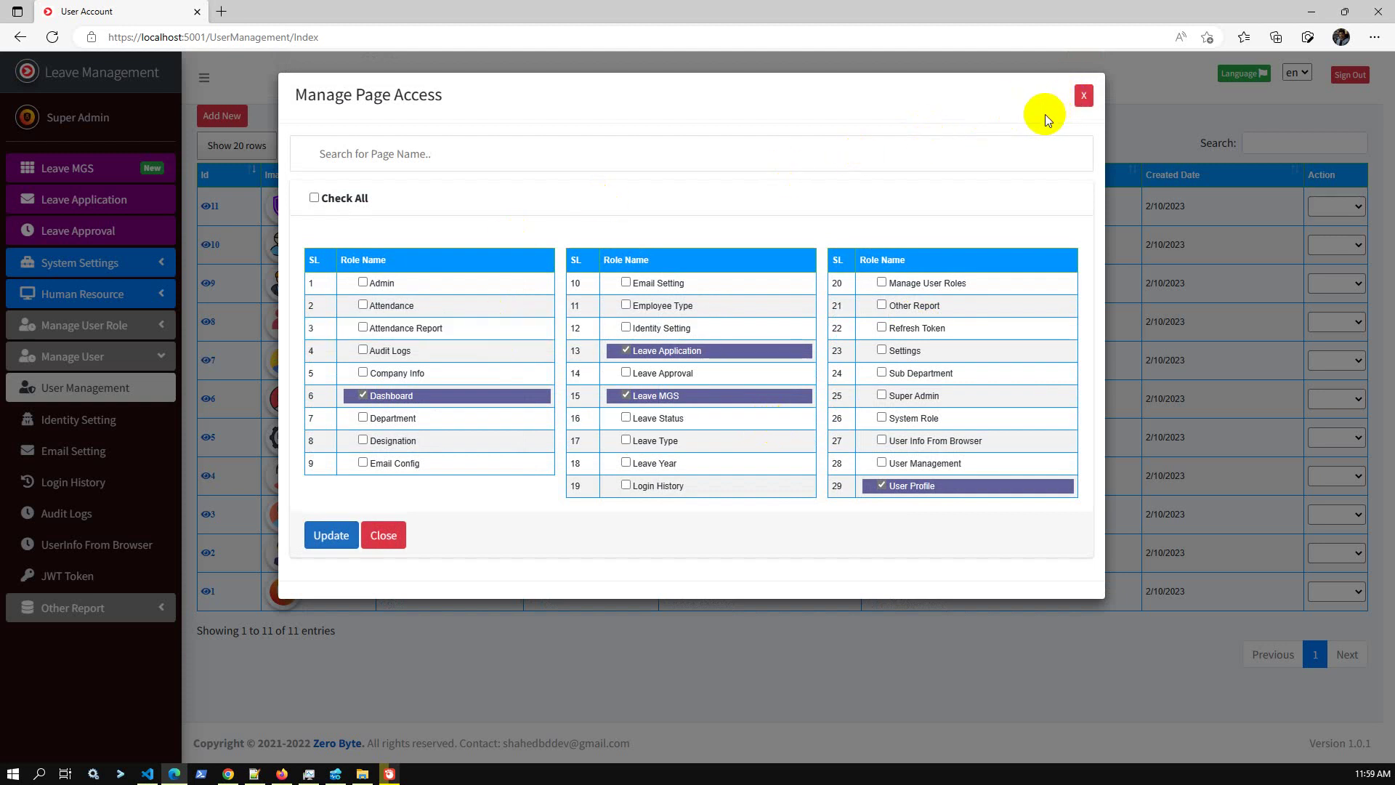
pyautogui.click(1075, 99)
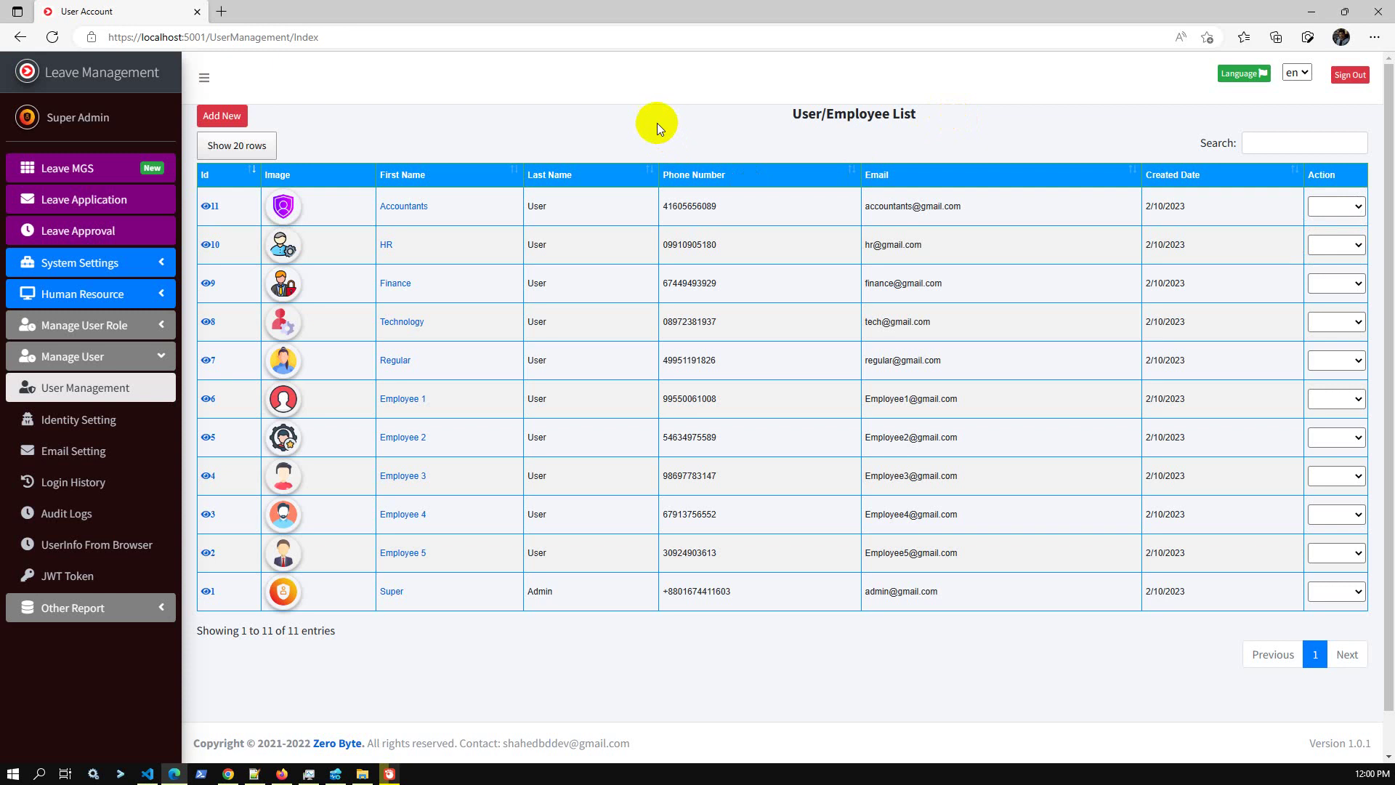
pyautogui.click(172, 356)
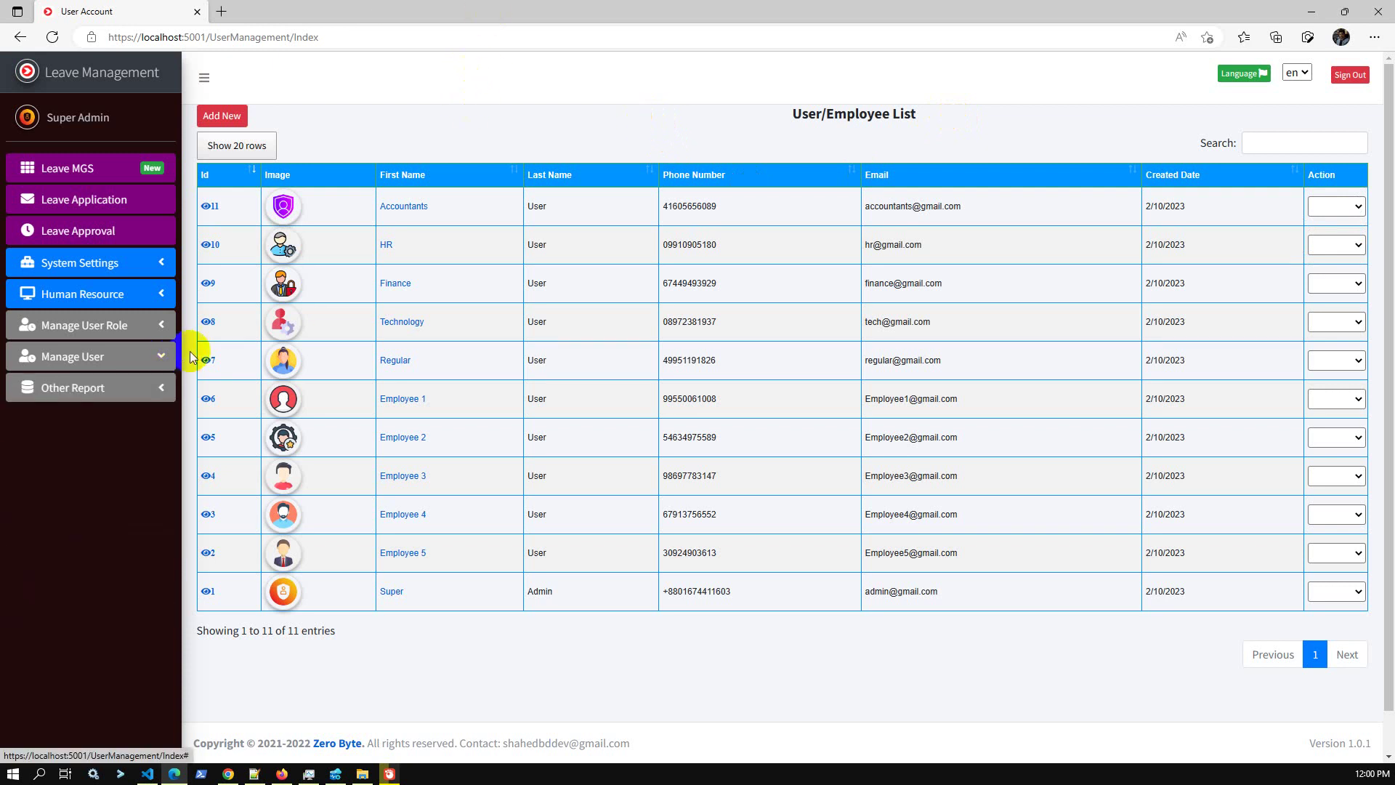
pyautogui.click(116, 361)
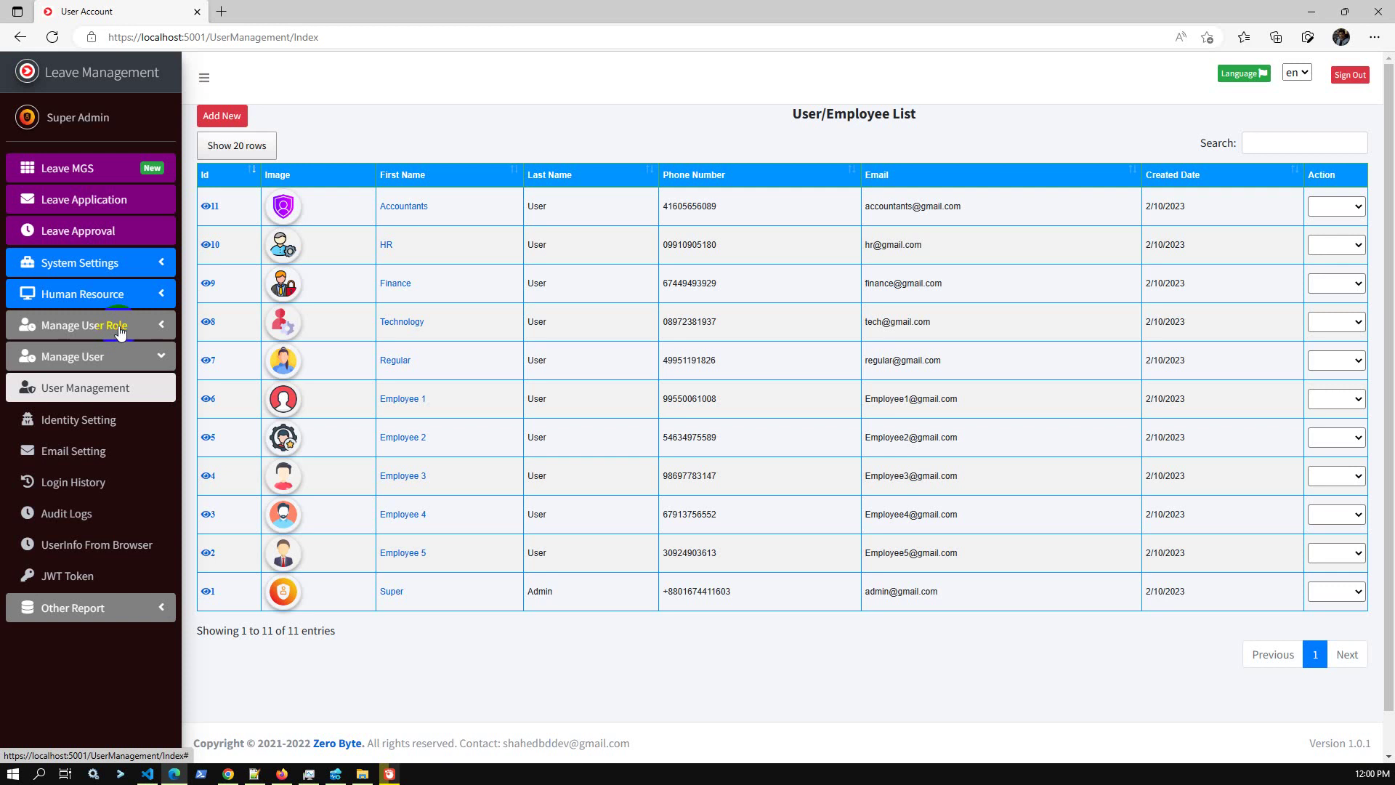
pyautogui.click(120, 333)
# Open the User Roles List and inspect the pages the Admin role can access.
pyautogui.click(115, 356)
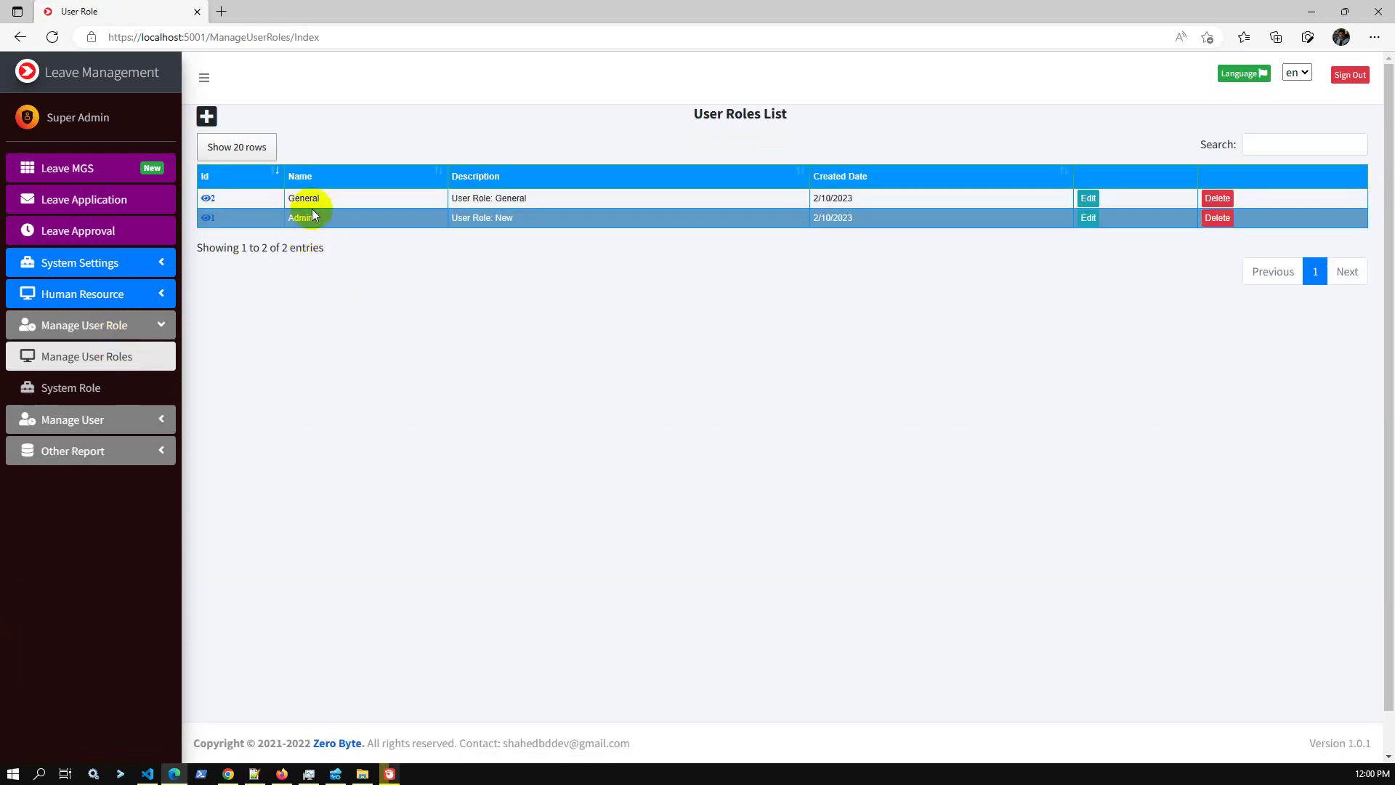
pyautogui.click(209, 220)
pyautogui.click(376, 161)
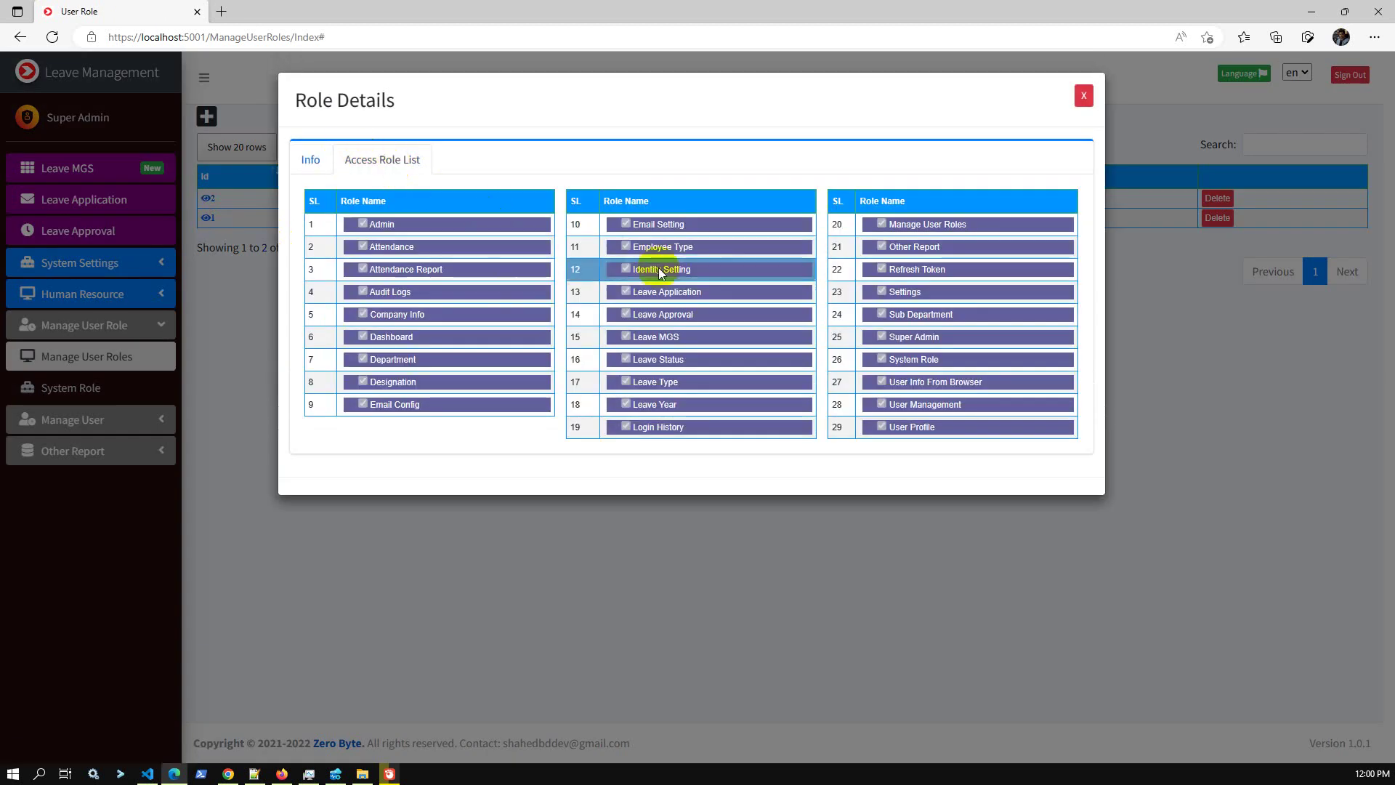
pyautogui.click(1085, 95)
# Inspect the General role's page access, then open the Add Role form.
pyautogui.click(209, 199)
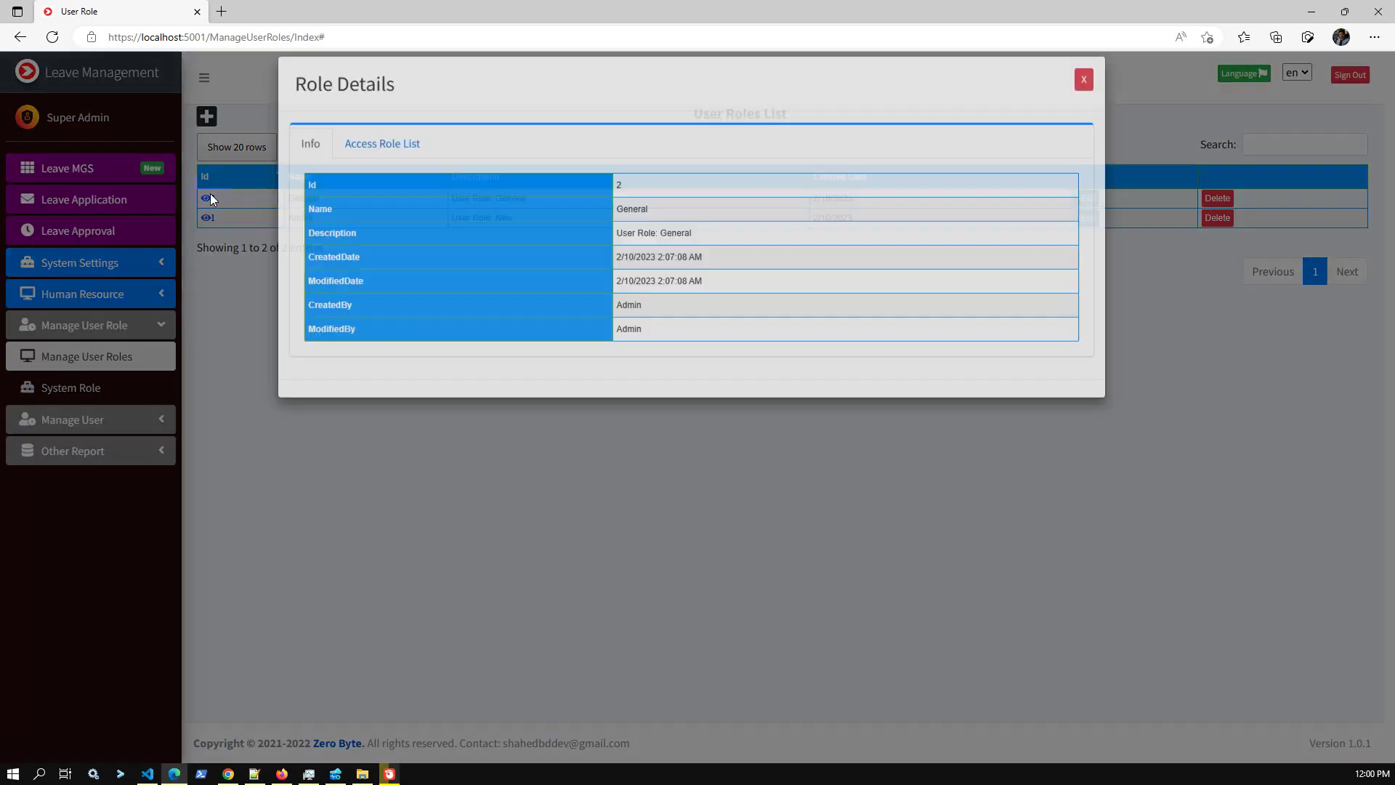
pyautogui.click(375, 160)
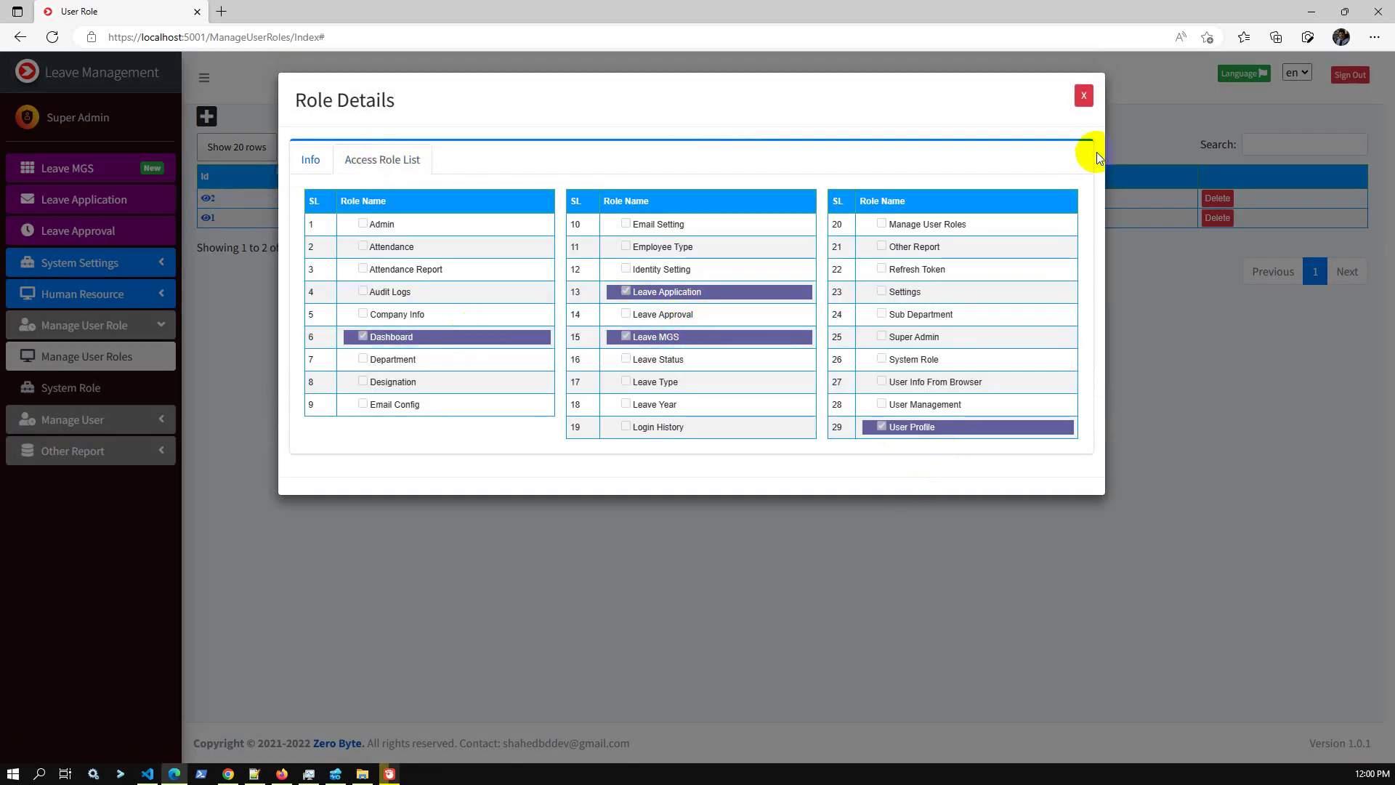
pyautogui.click(1083, 97)
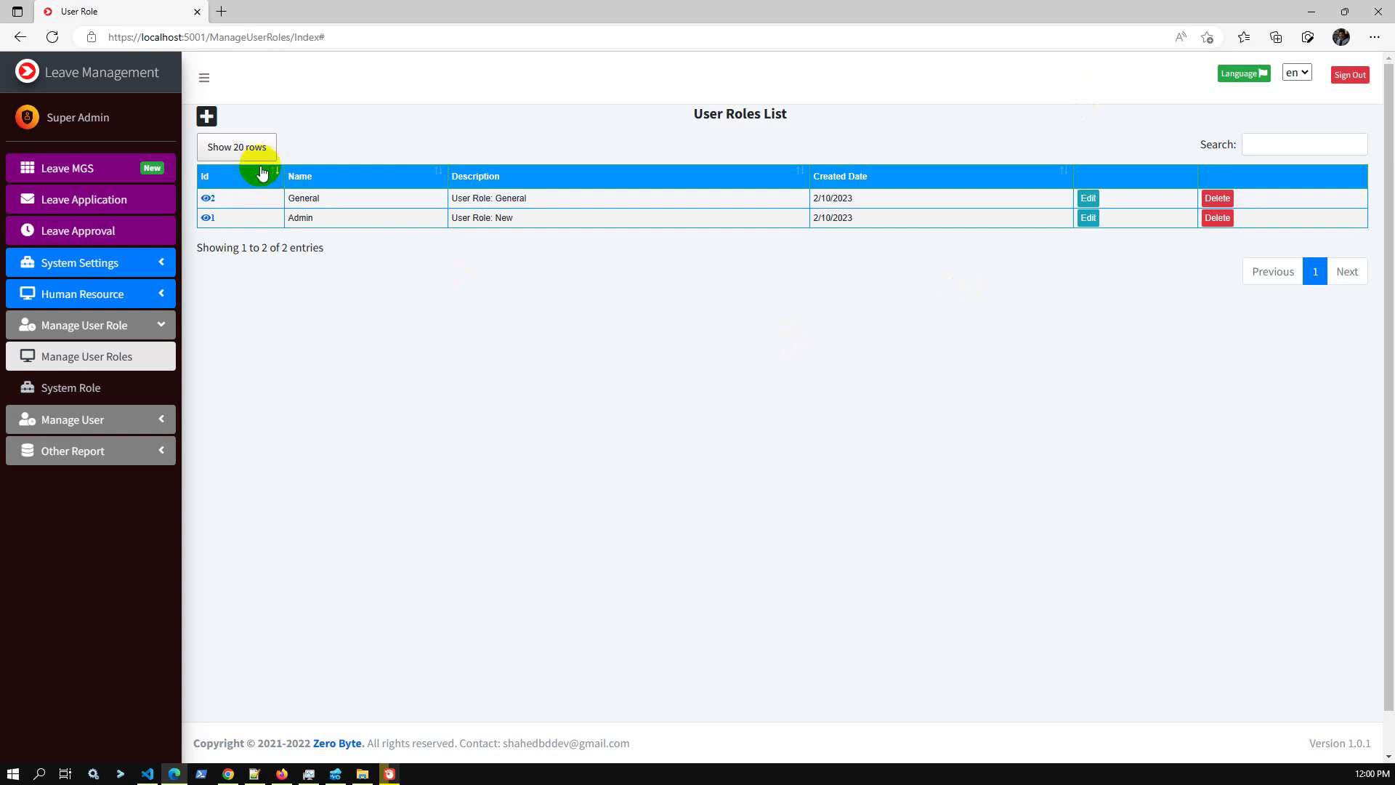
pyautogui.click(208, 117)
# Create role 'Test Role' described 'TBD' with all 29 pages checked, and confirm.
pyautogui.click(445, 153)
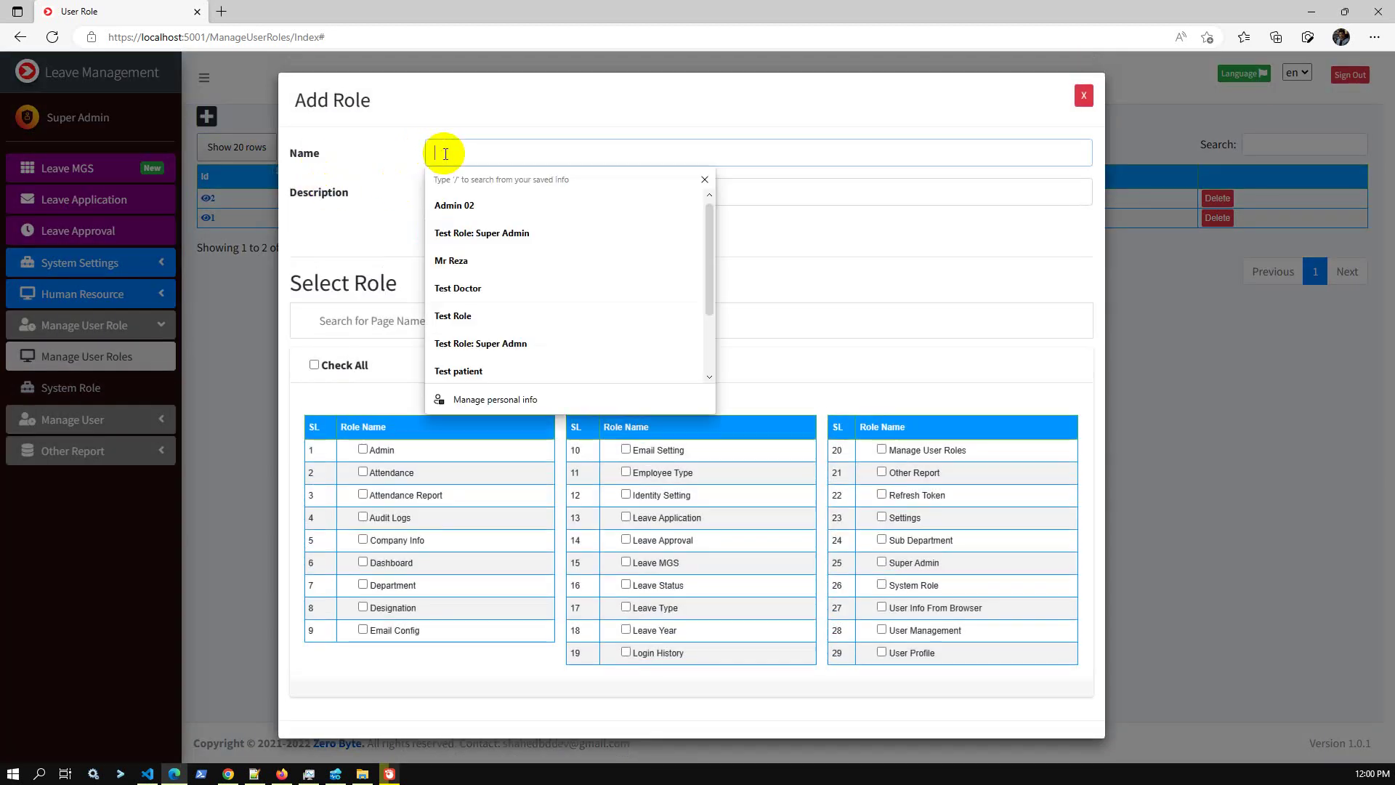
pyautogui.write('Test Role')
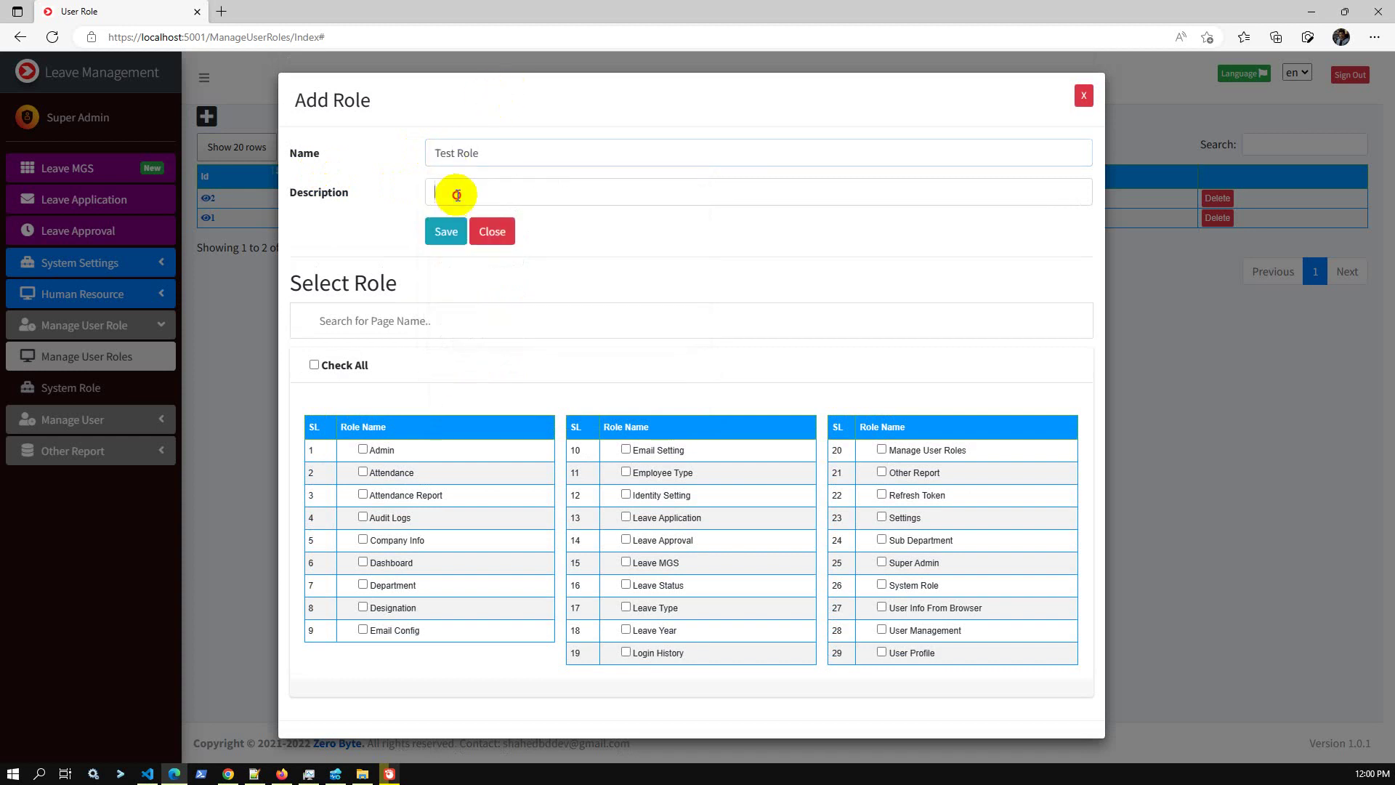
pyautogui.click(455, 194)
pyautogui.write('TBD')
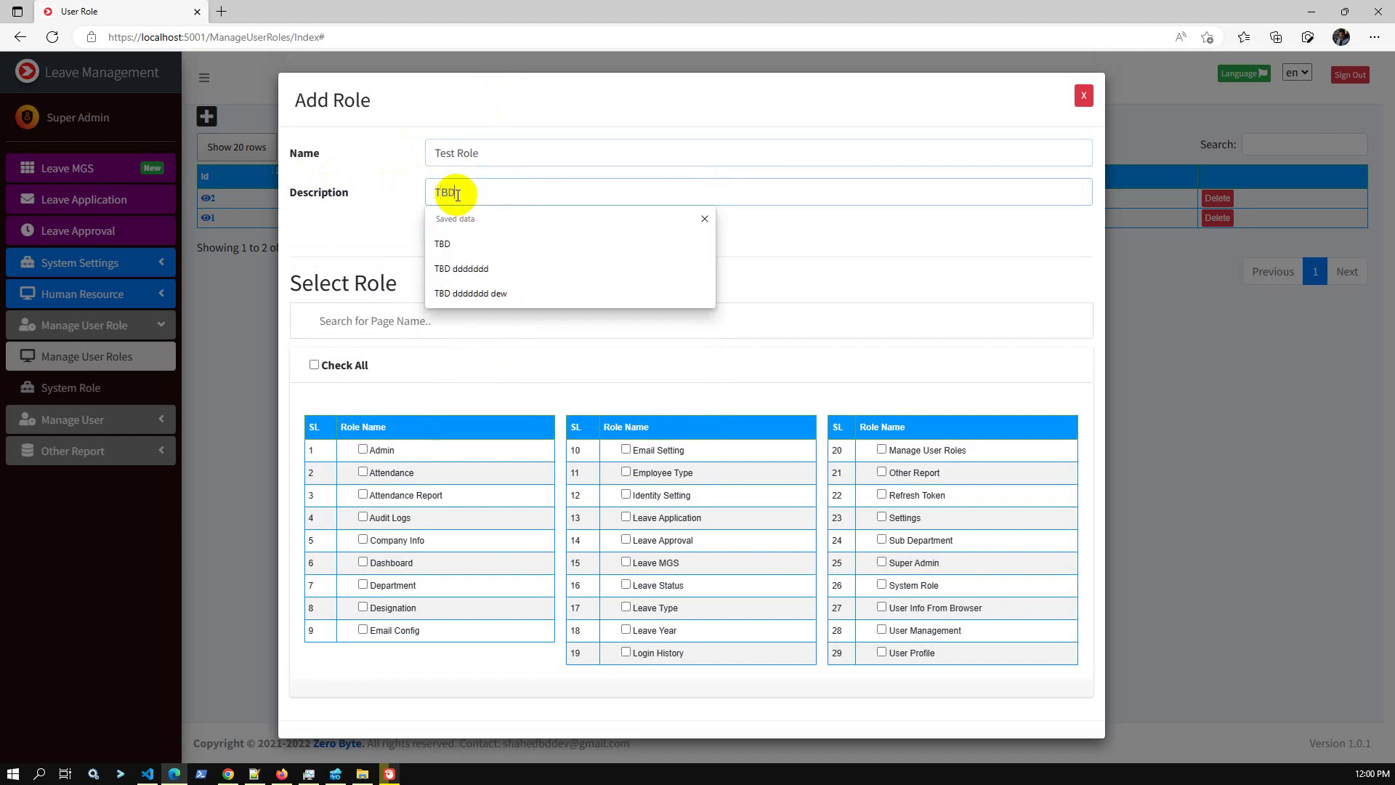
pyautogui.click(391, 209)
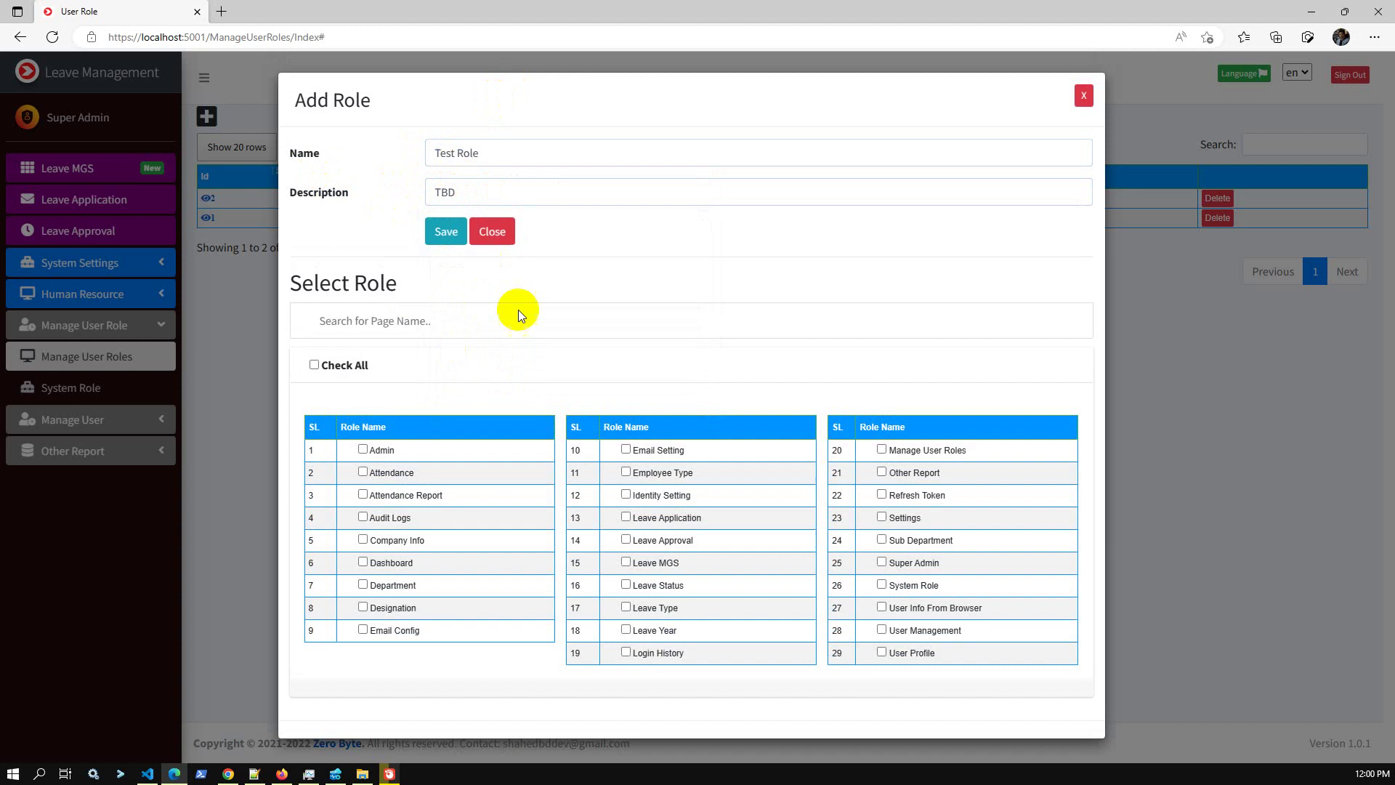
pyautogui.click(314, 366)
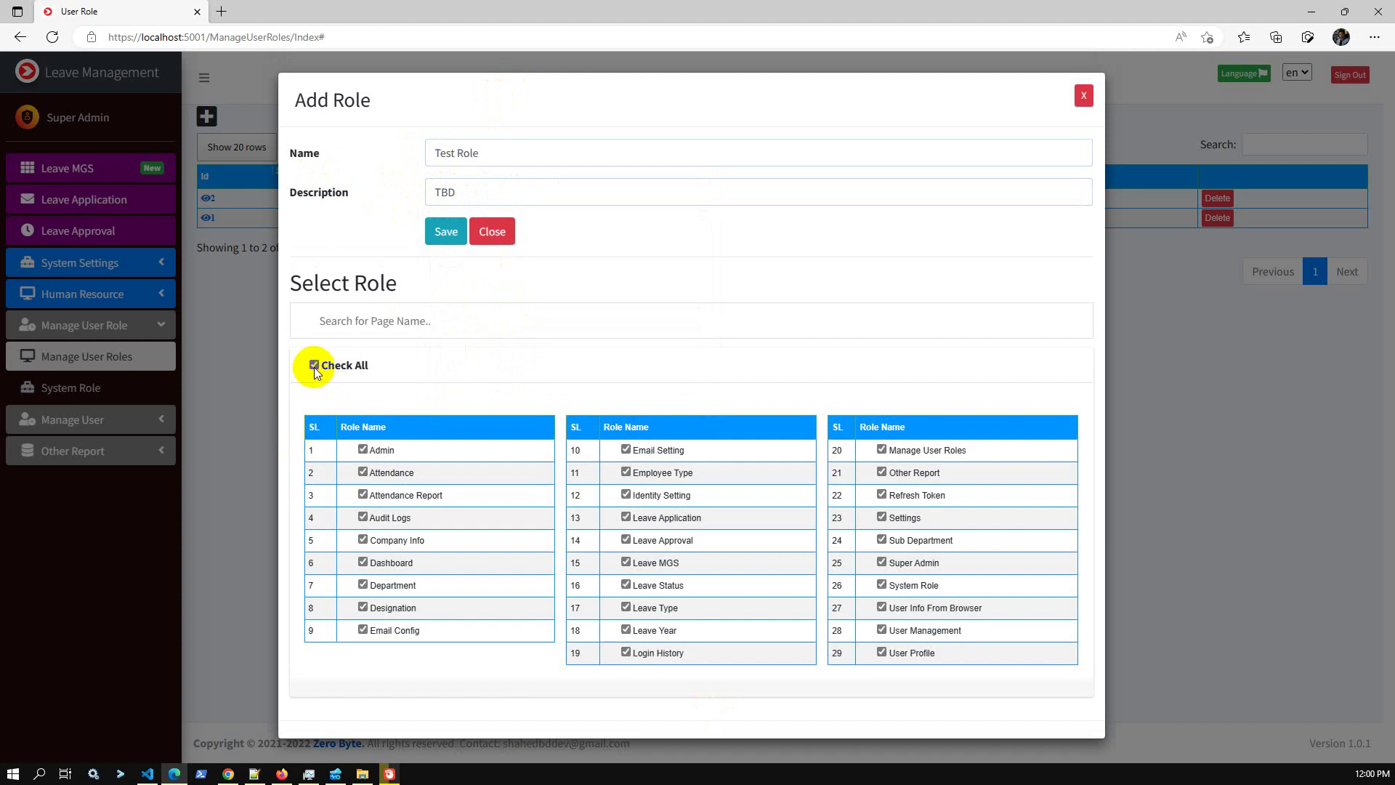
pyautogui.click(446, 233)
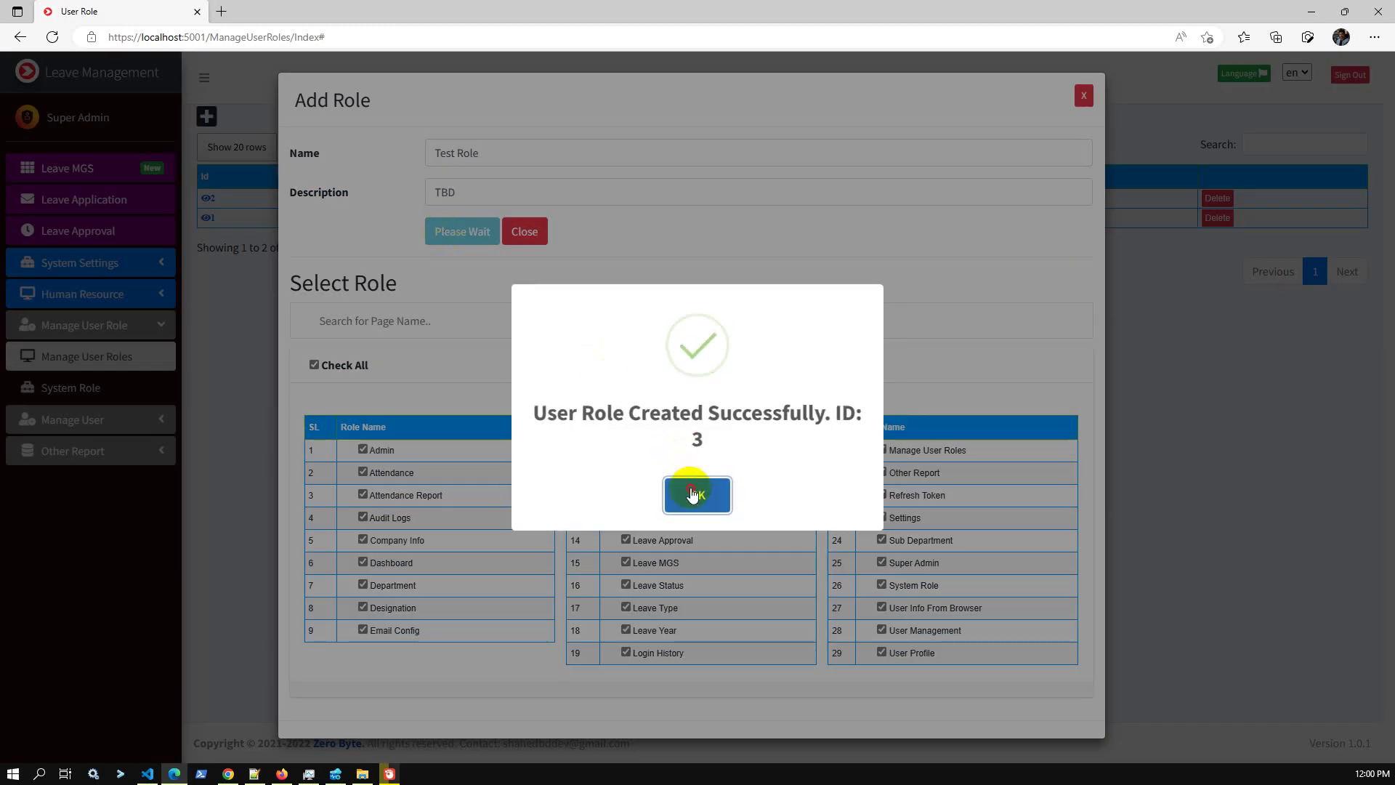
pyautogui.click(698, 492)
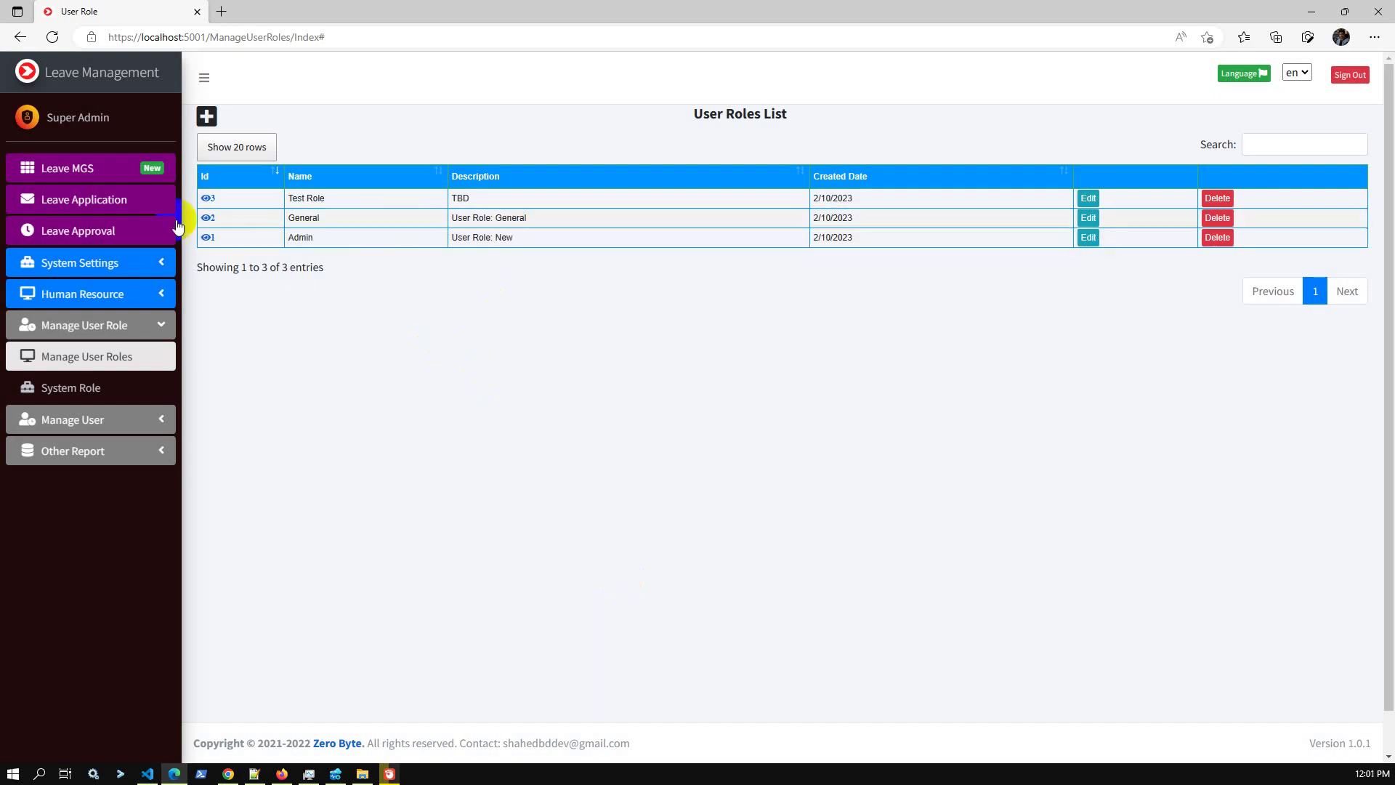
pyautogui.click(153, 245)
# Start a new user named Test User with employee type Parmanent.
pyautogui.click(111, 420)
pyautogui.click(94, 452)
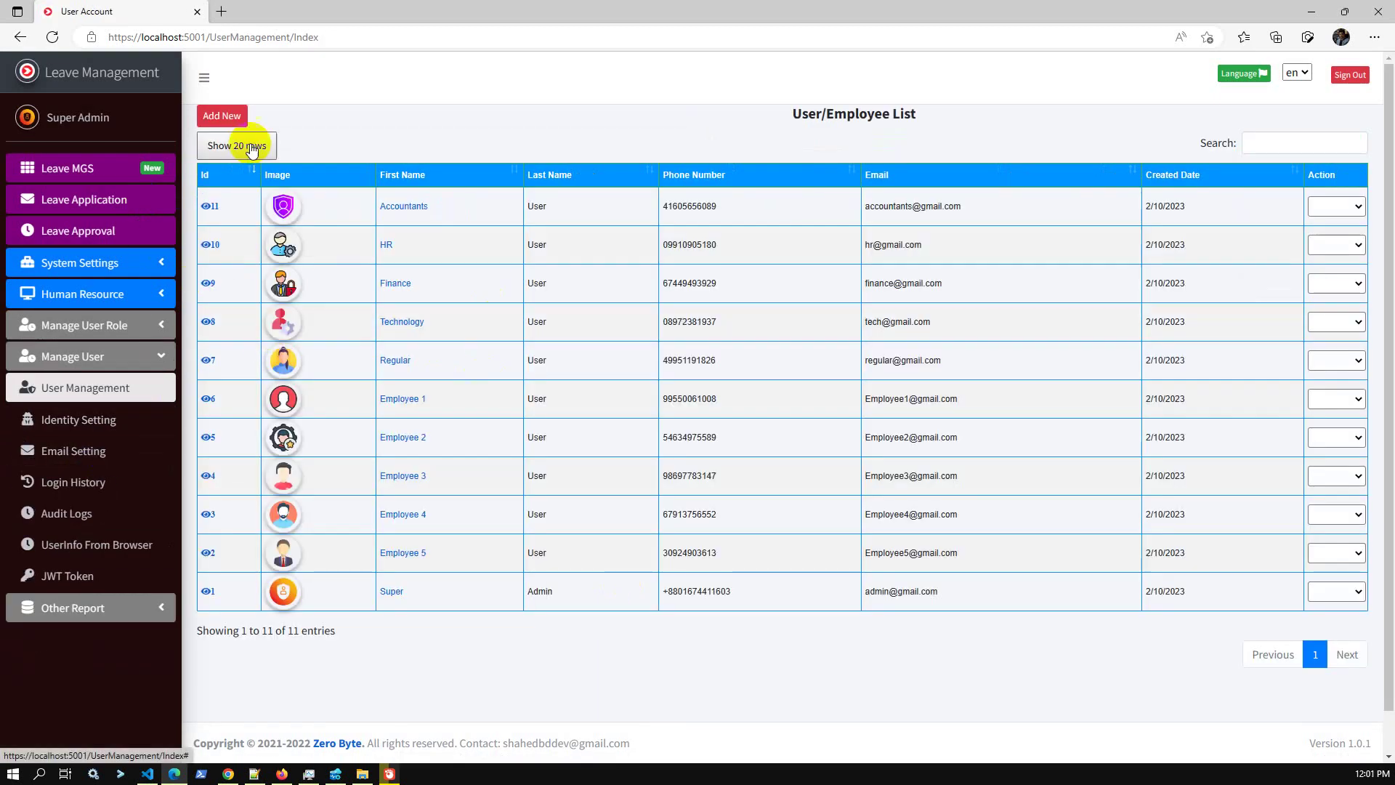
pyautogui.click(230, 120)
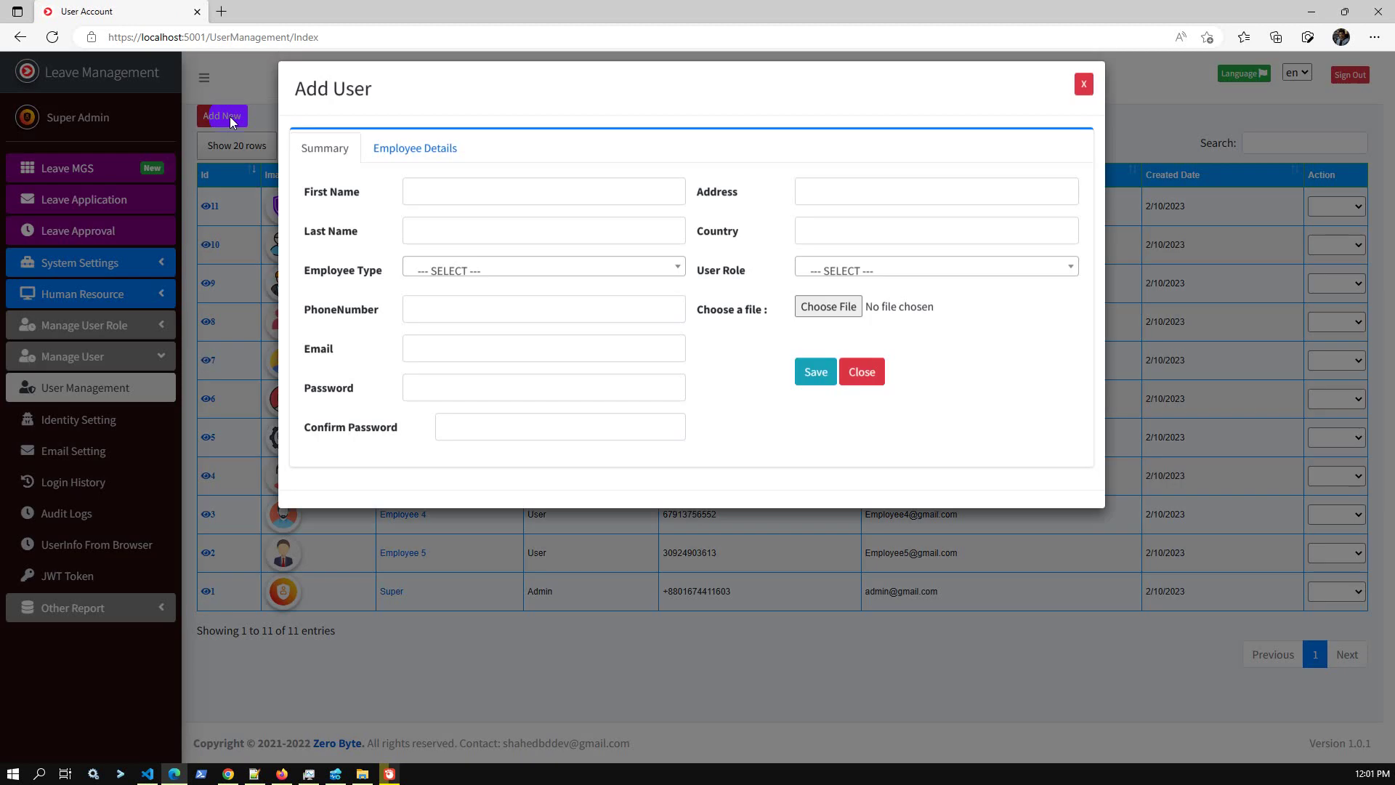
pyautogui.click(460, 207)
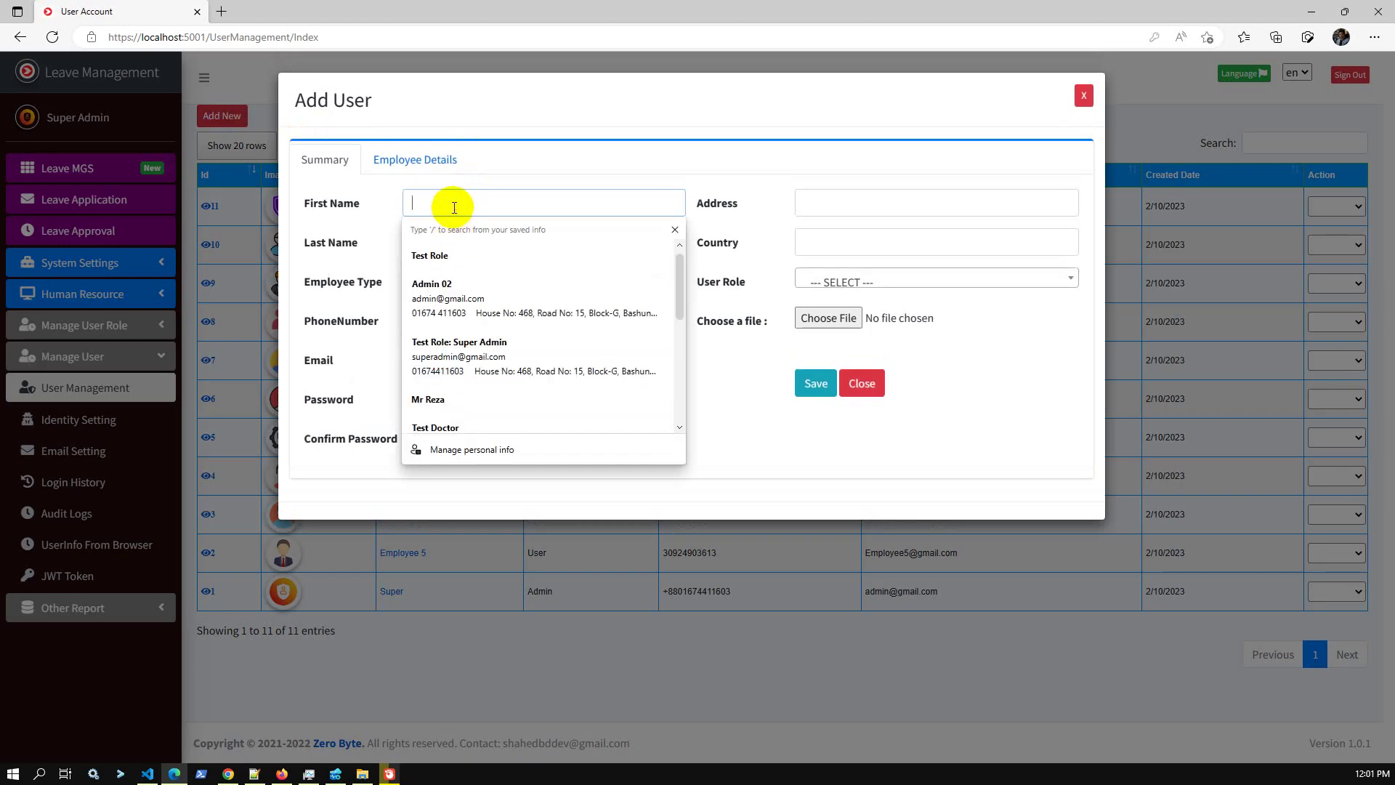
pyautogui.write('Test')
pyautogui.press('Tab')
pyautogui.write('U')
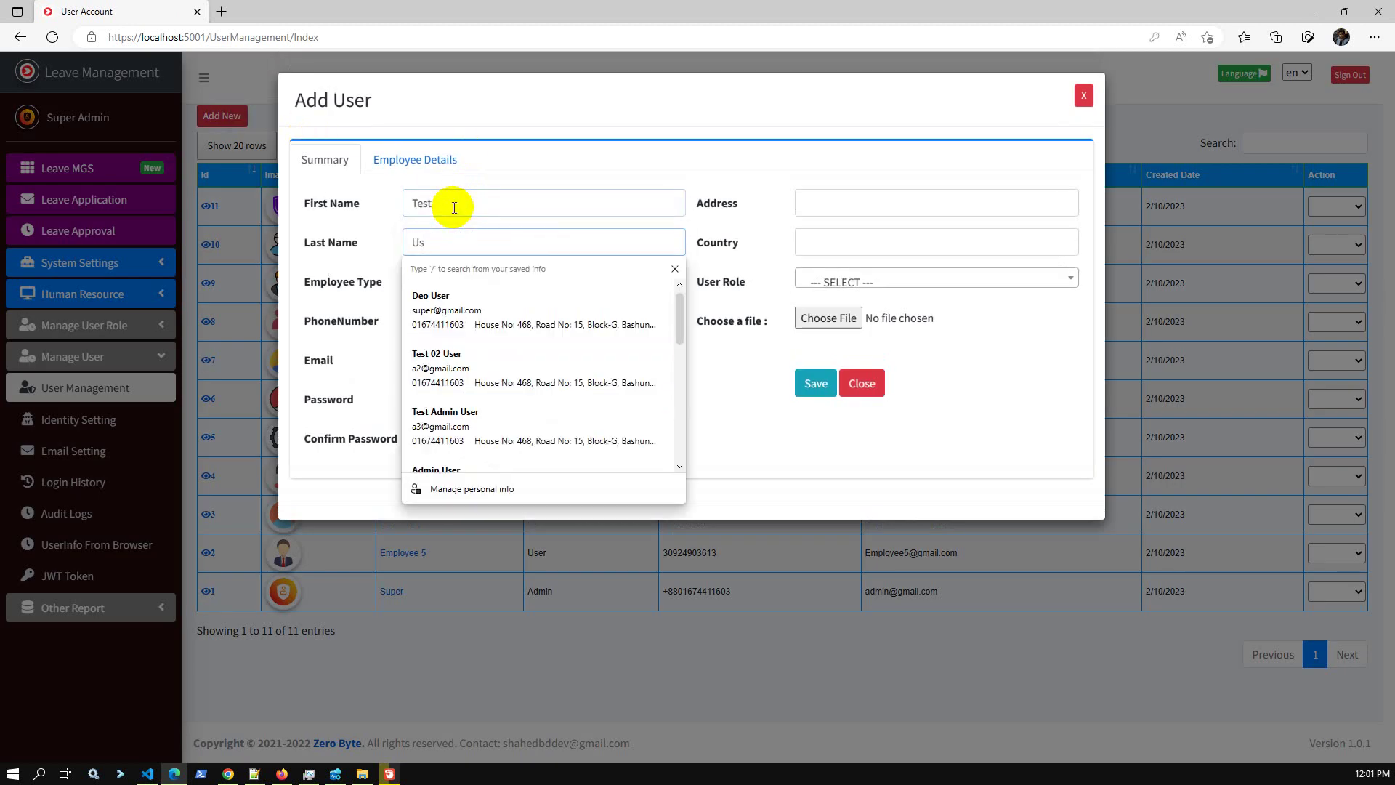
pyautogui.write('ser')
pyautogui.press('Tab')
pyautogui.click(458, 280)
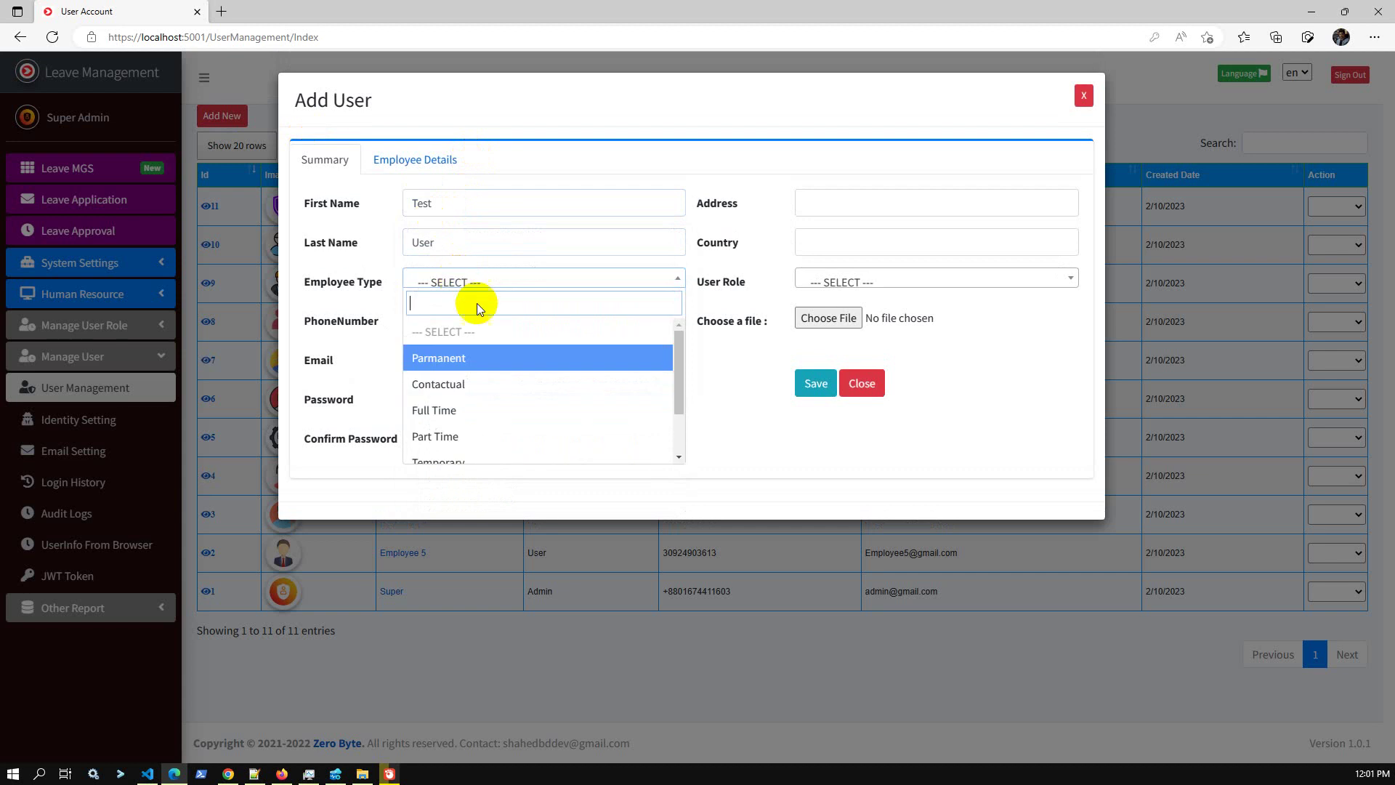
pyautogui.click(484, 358)
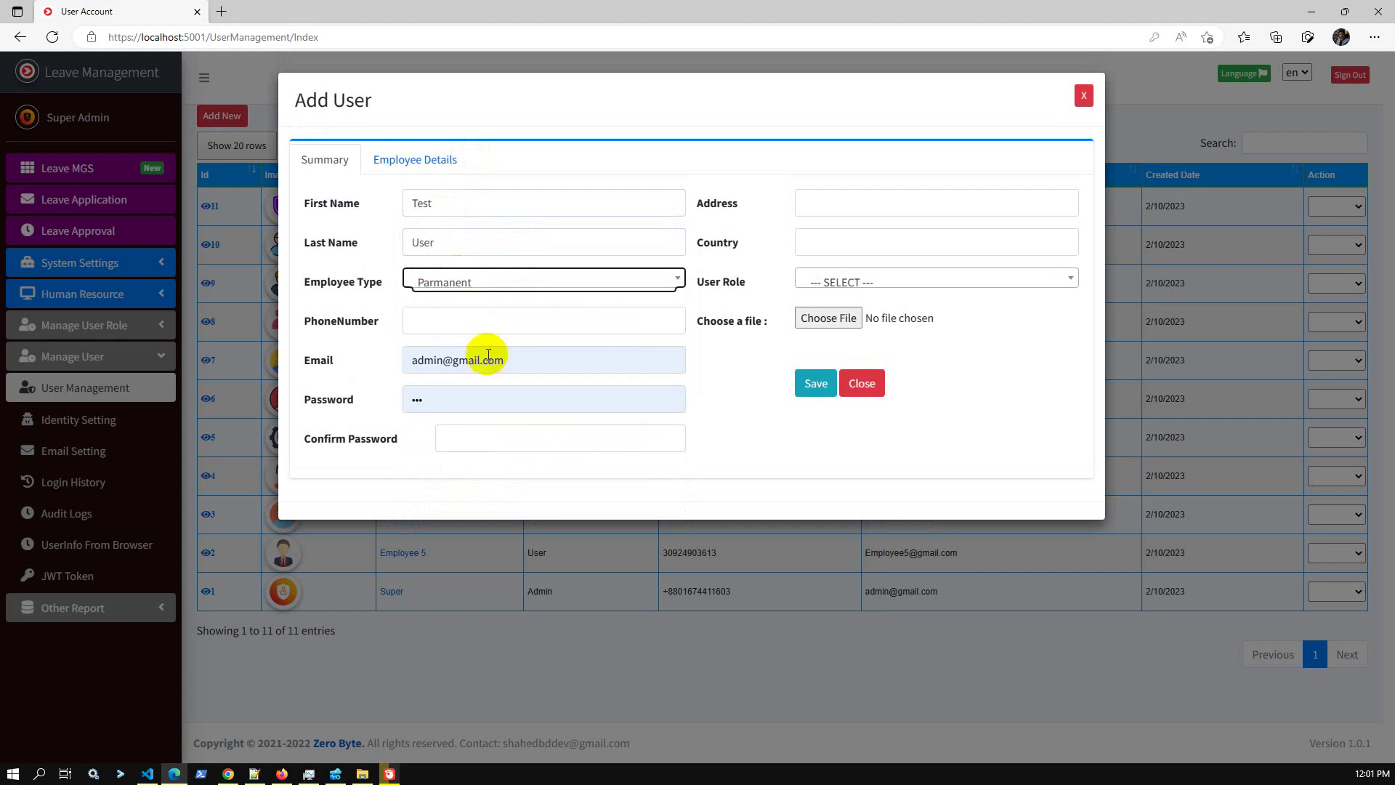
# Enter the test account's email and set the password and its confirmation.
pyautogui.doubleClick(446, 362)
pyautogui.write('a1')
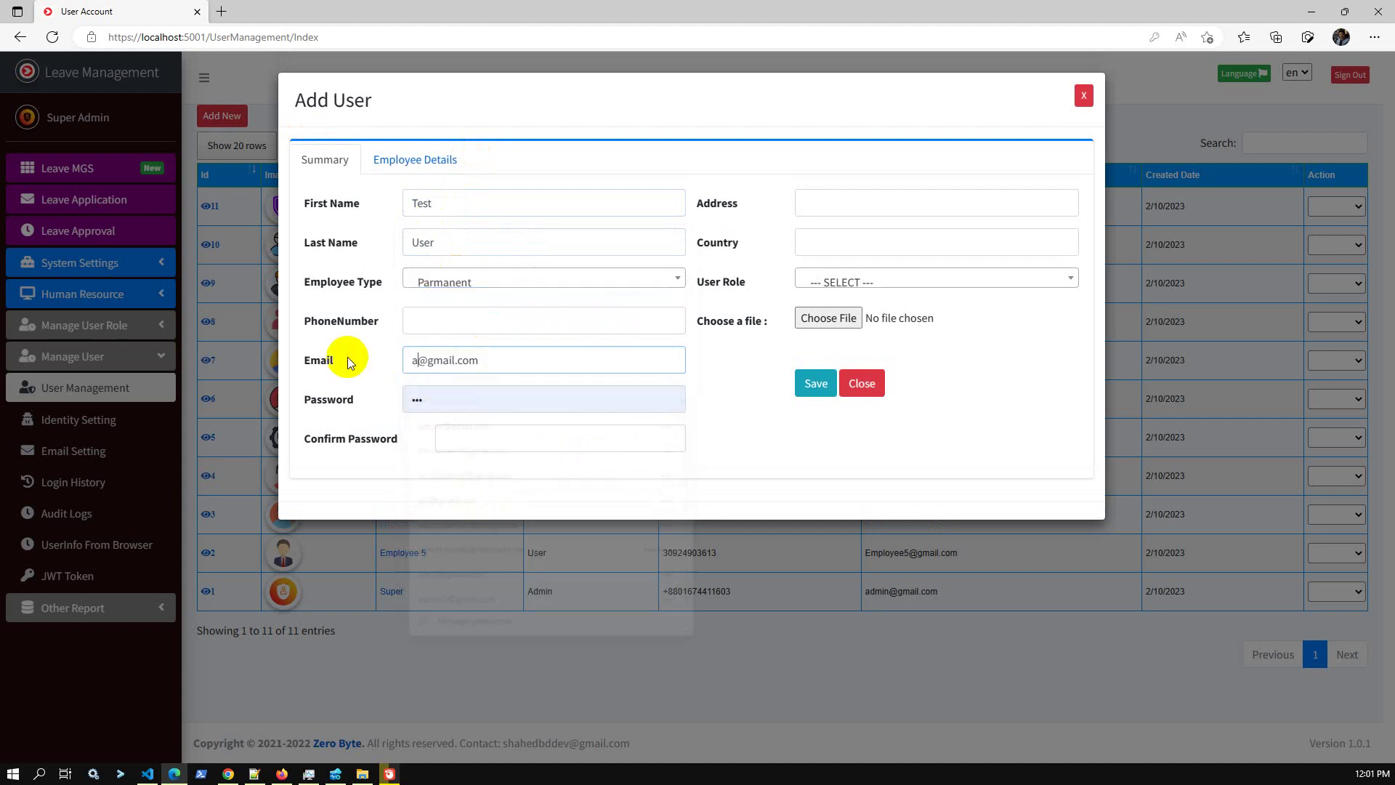
pyautogui.press('Tab')
pyautogui.write('123')
pyautogui.click(499, 440)
pyautogui.write('123')
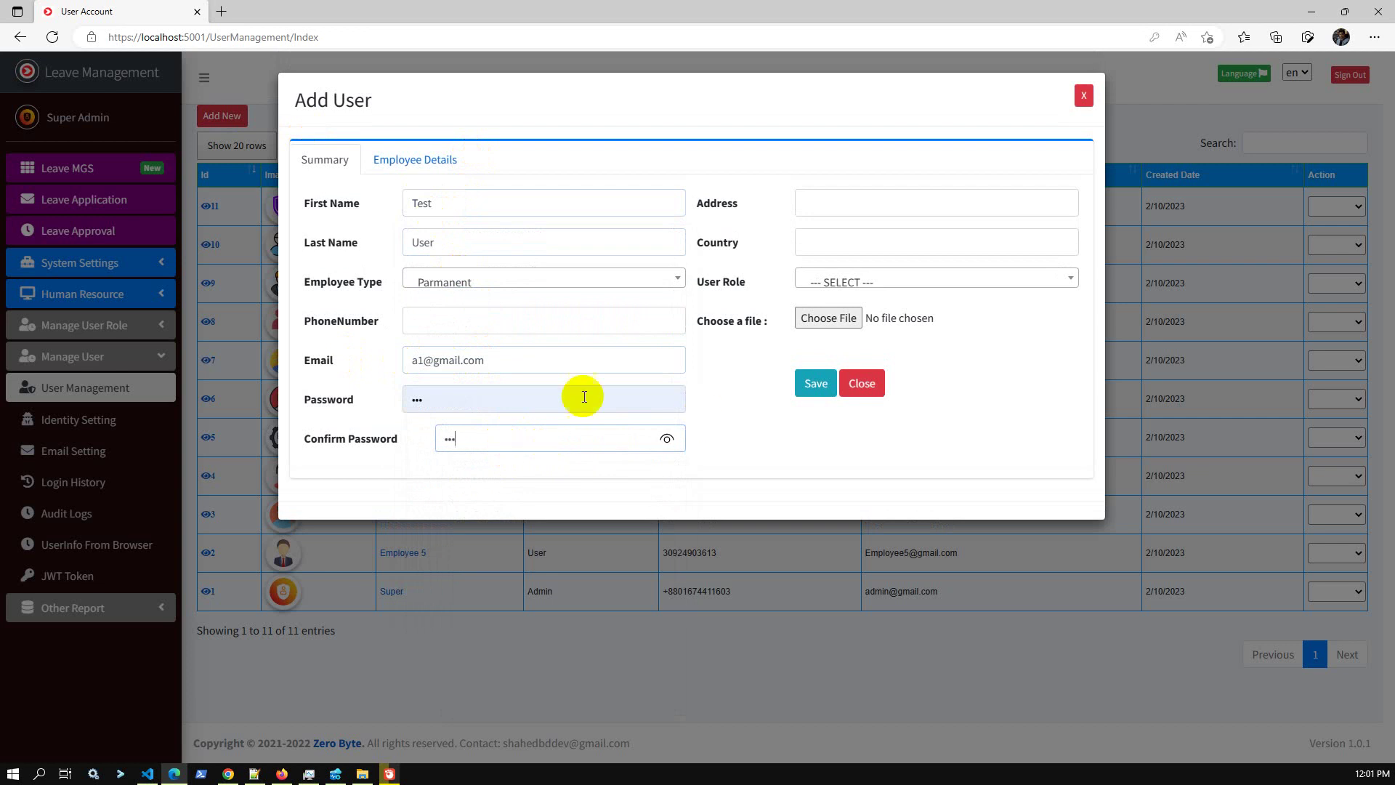
# Fill the address, country Bangladesh, role Test Role, photo man.png, and save.
pyautogui.click(869, 203)
pyautogui.click(867, 259)
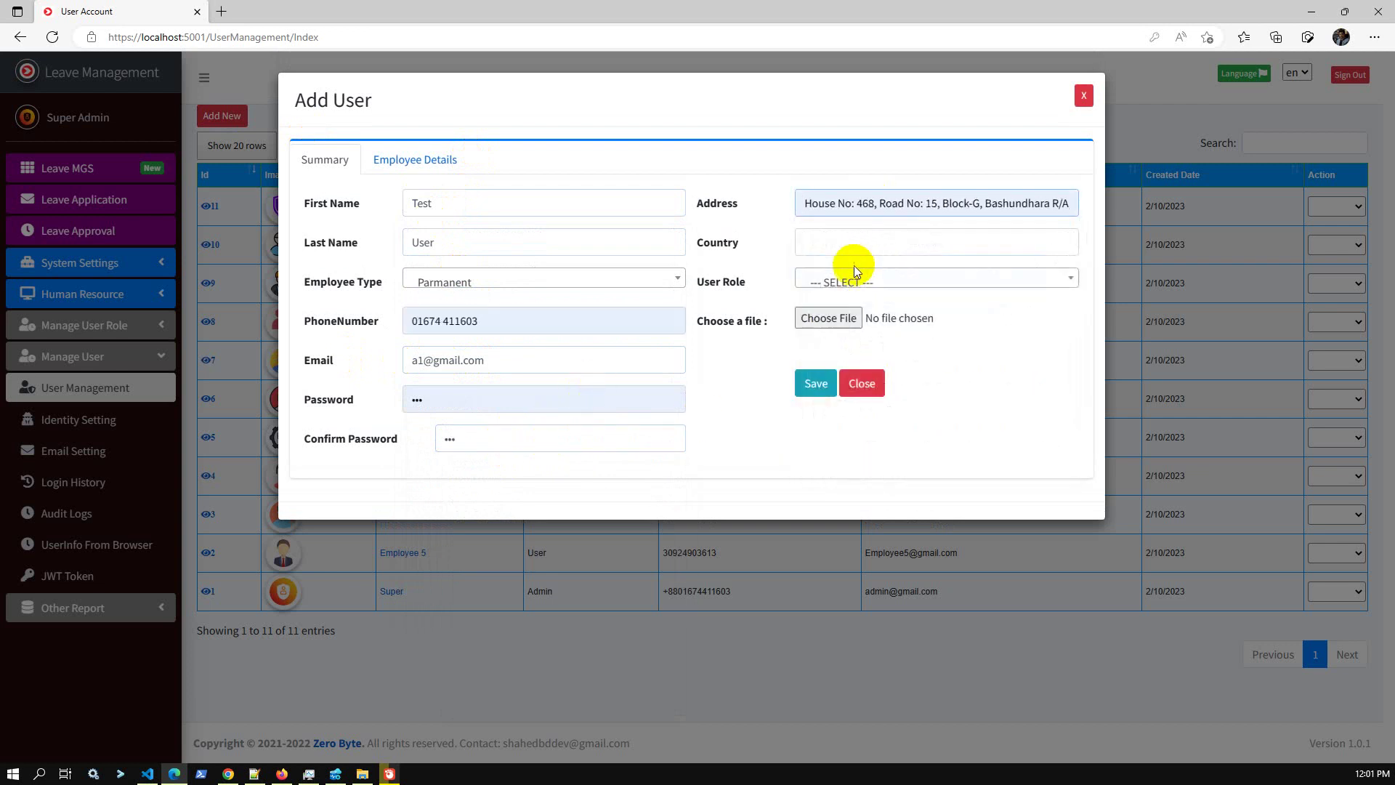
pyautogui.click(841, 284)
pyautogui.click(862, 279)
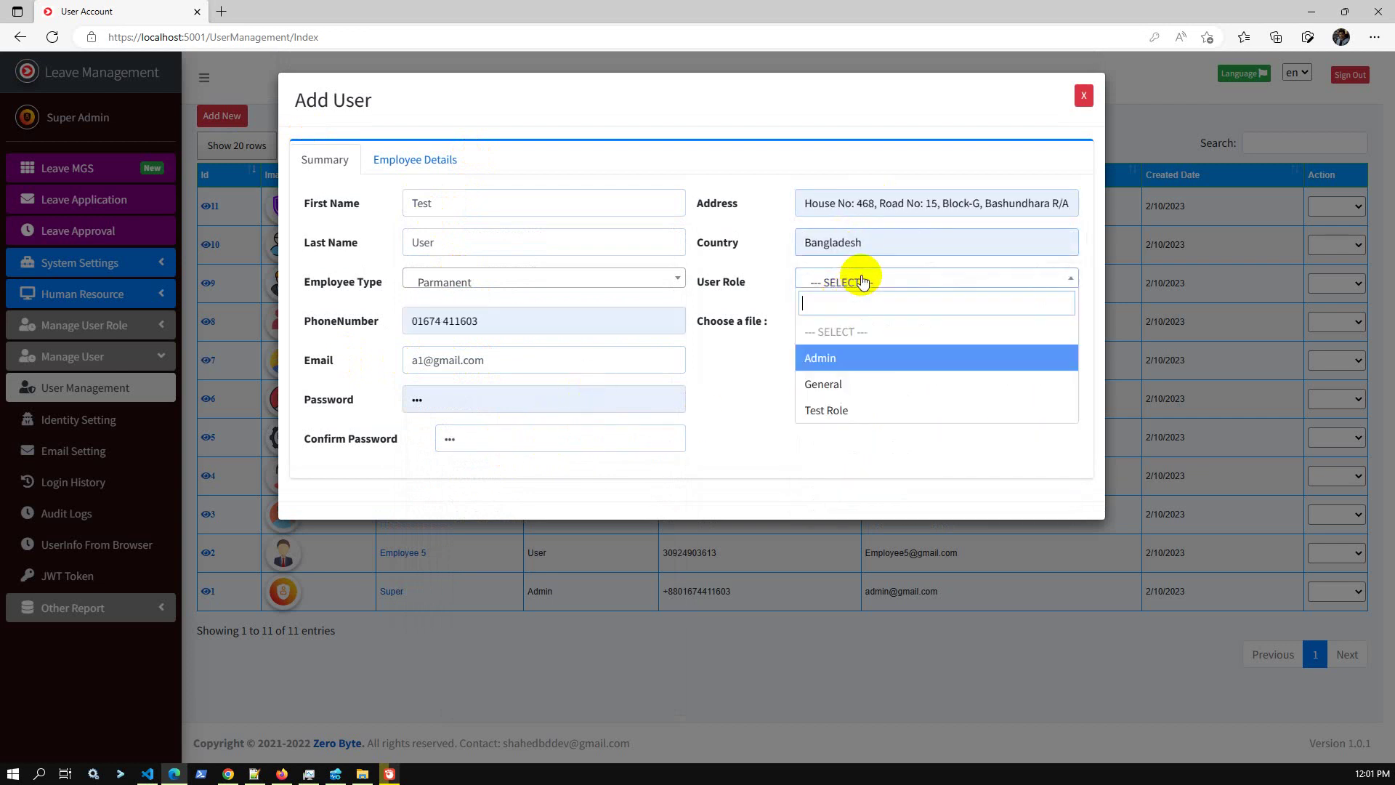
pyautogui.click(858, 412)
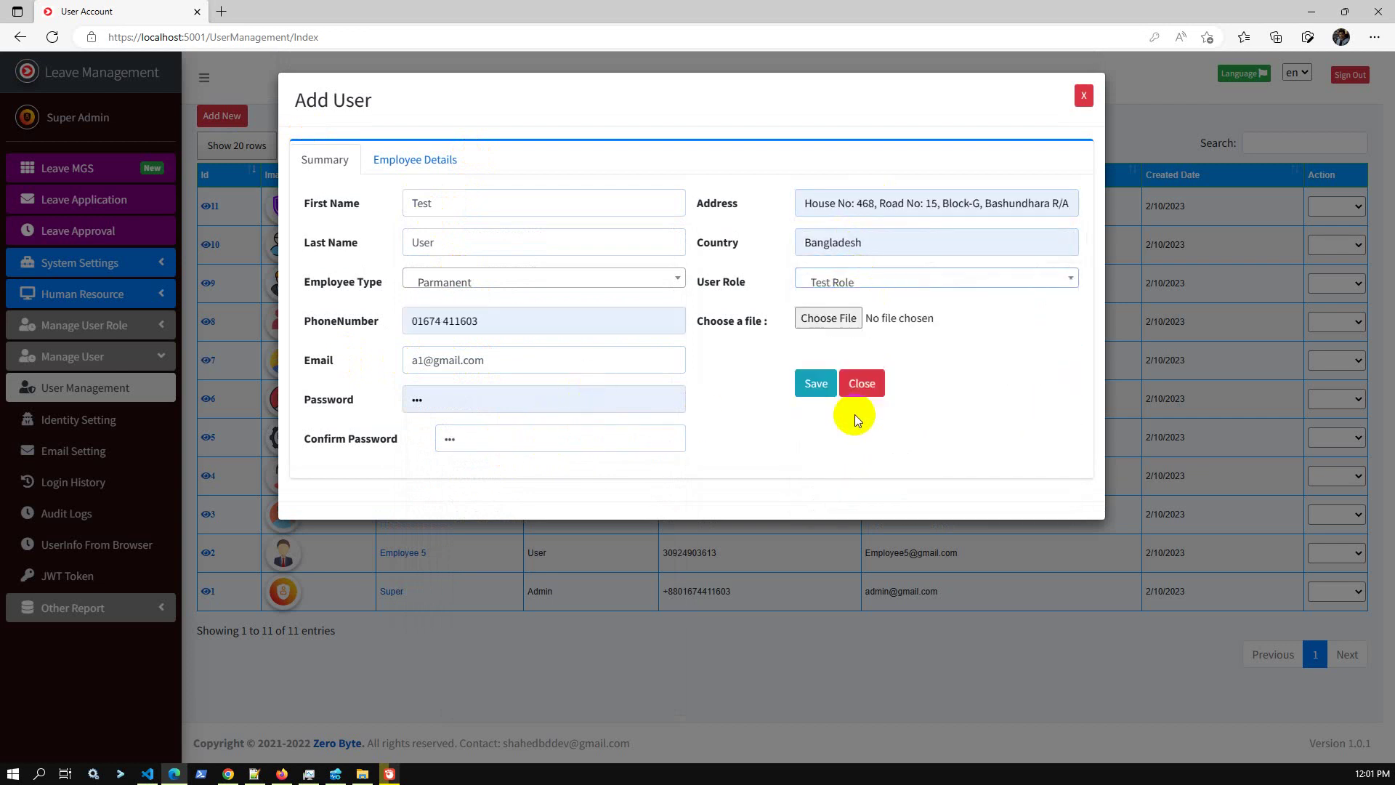
pyautogui.click(840, 324)
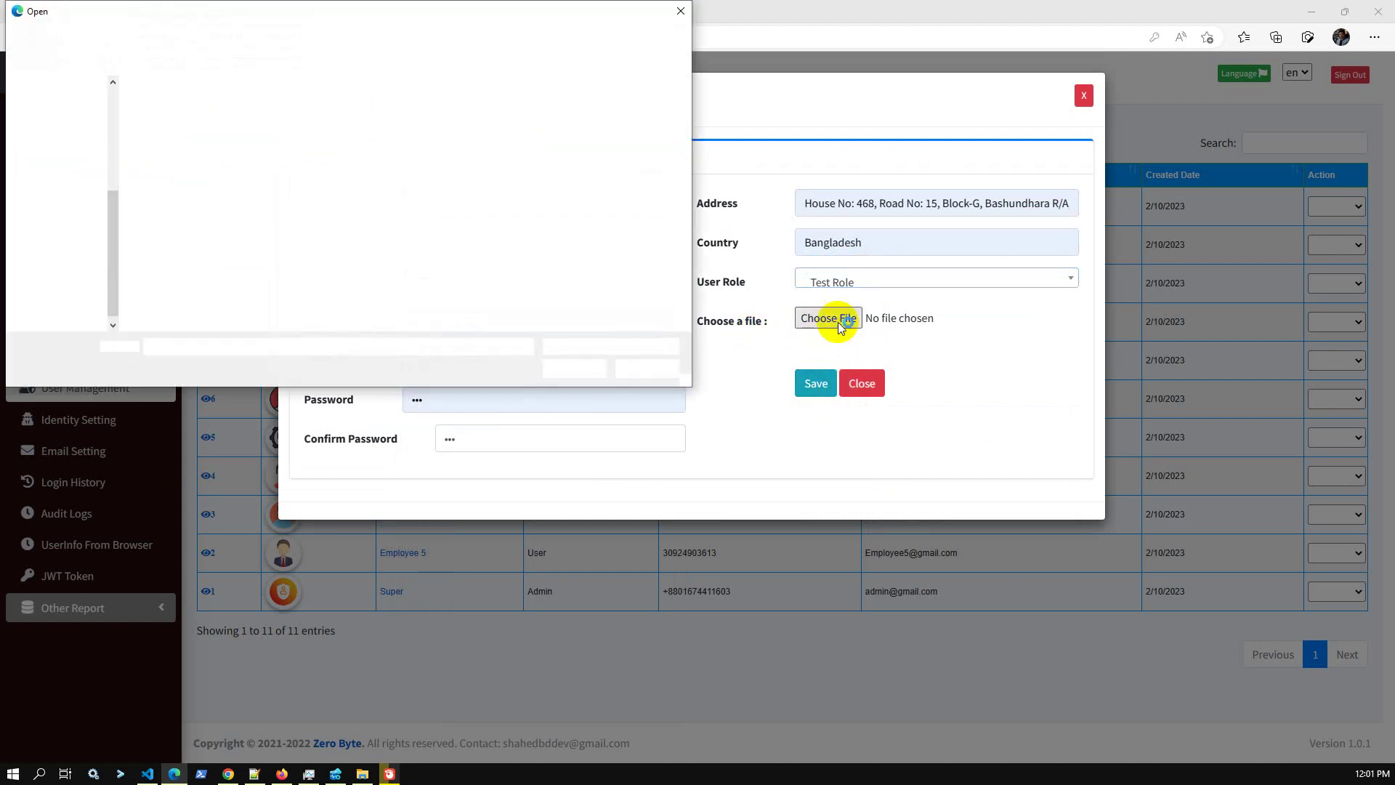
pyautogui.doubleClick(465, 127)
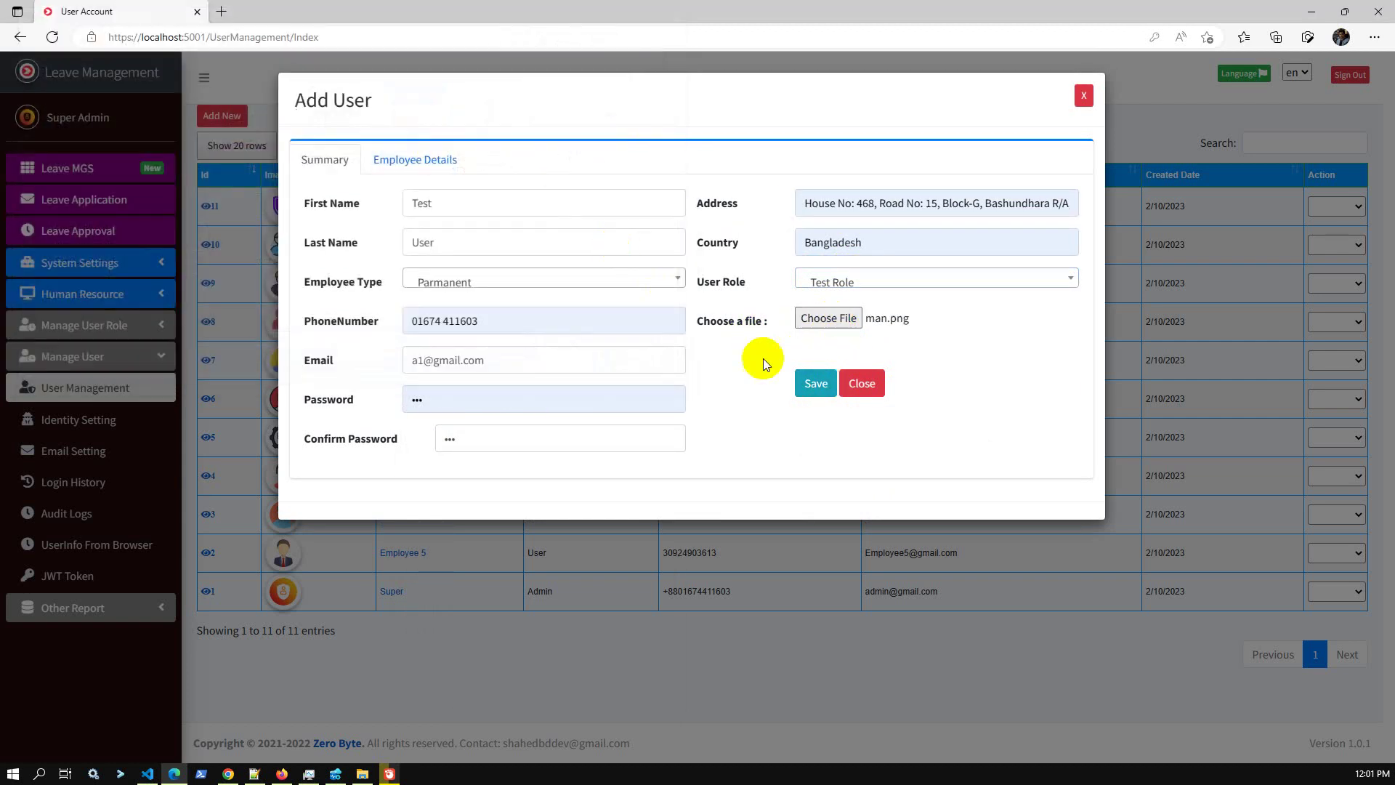
pyautogui.click(816, 394)
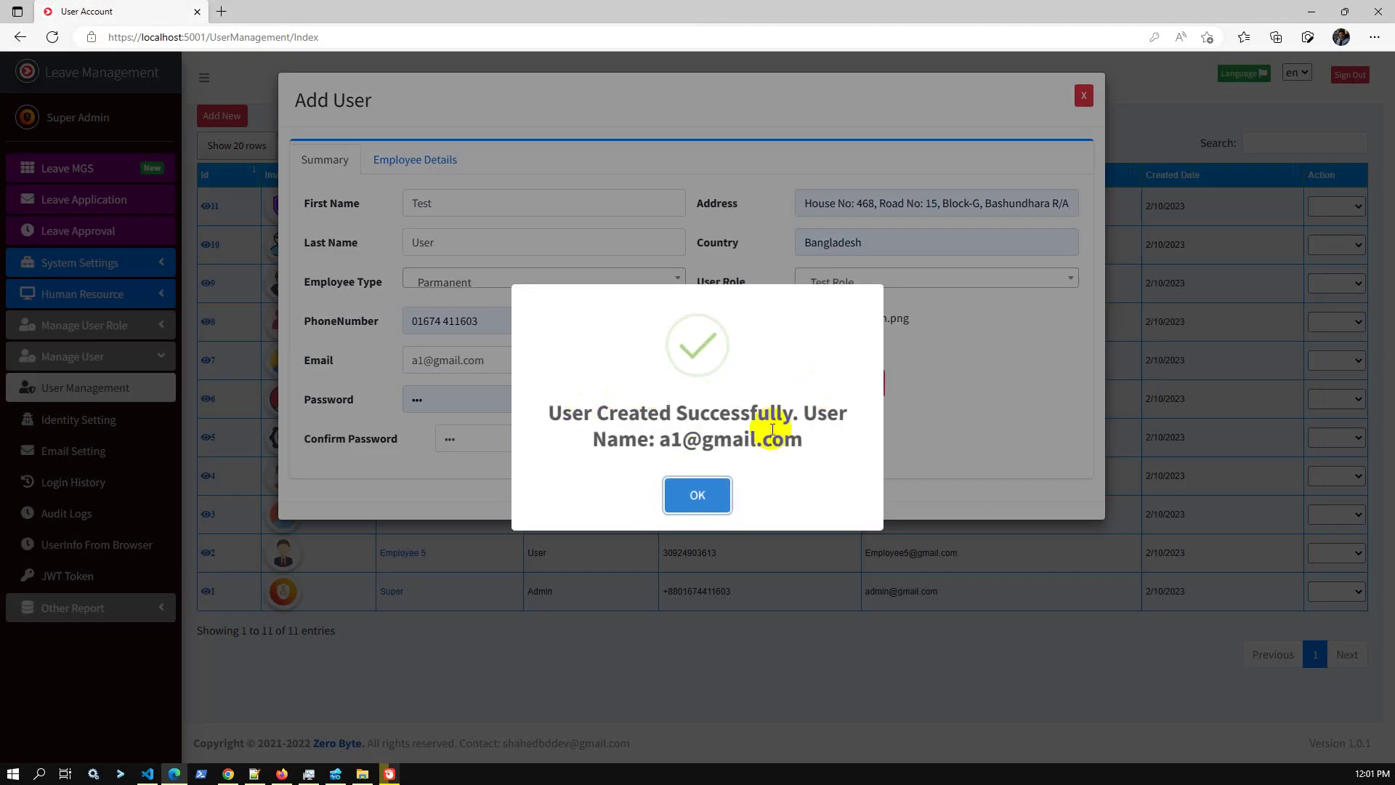
pyautogui.click(696, 497)
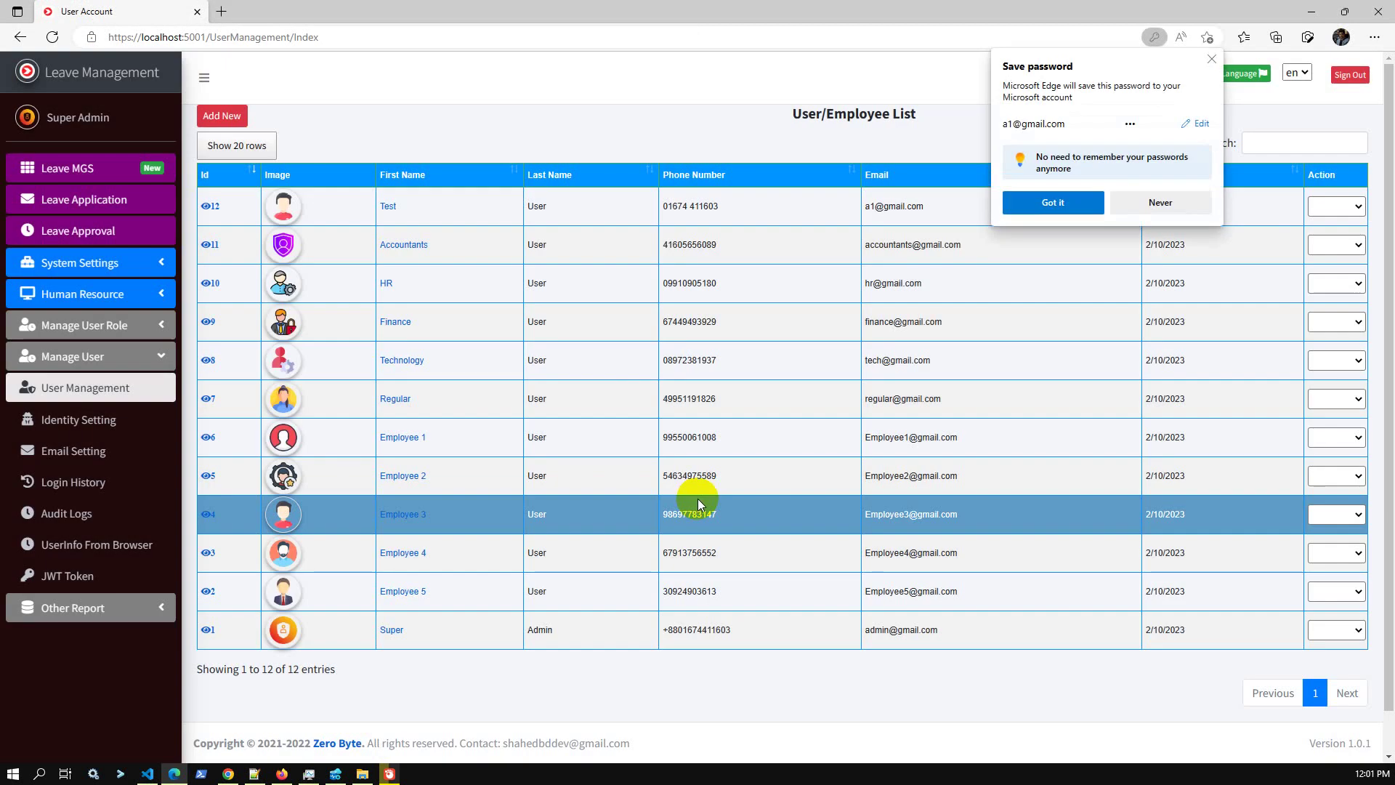
# Dismiss the save-password prompt and view Test User's employee details.
pyautogui.click(1211, 60)
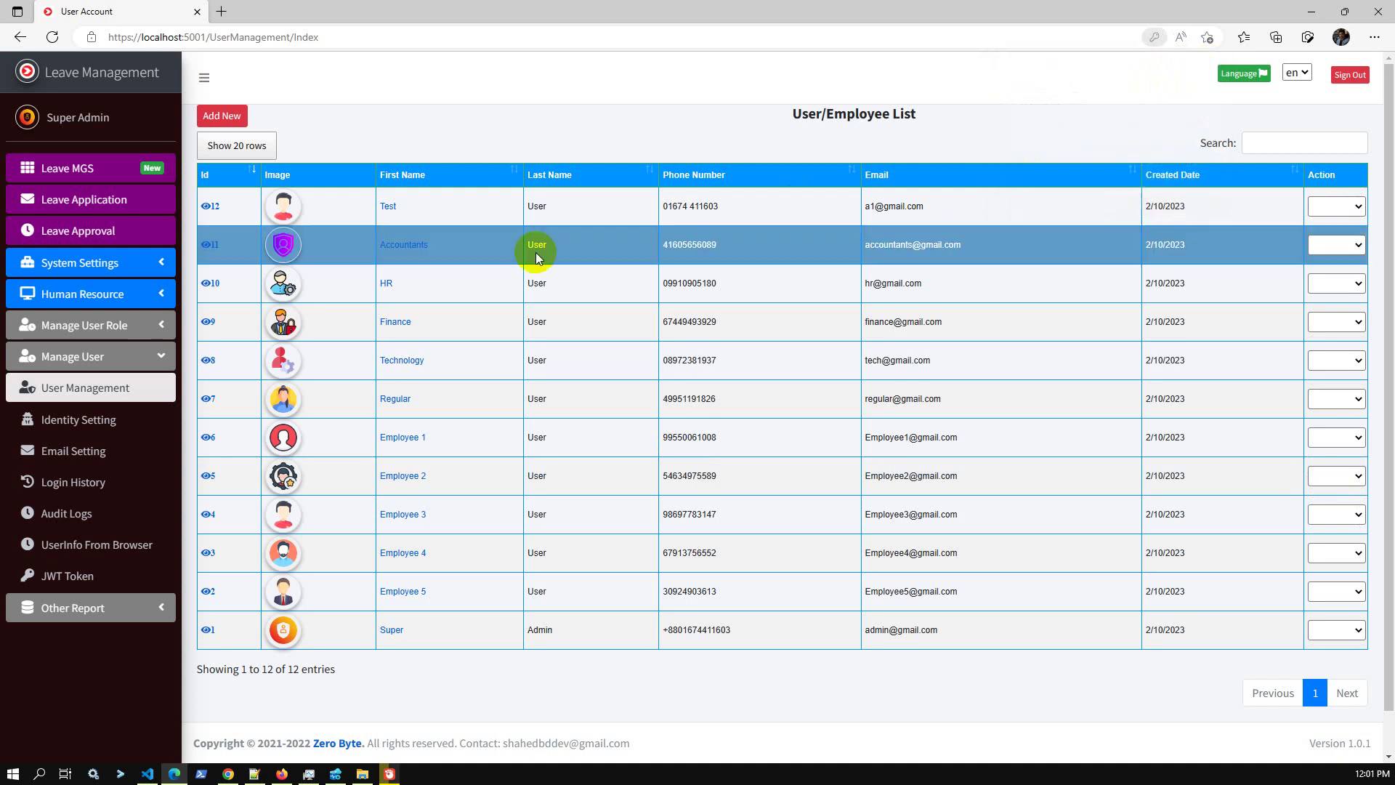
pyautogui.click(212, 207)
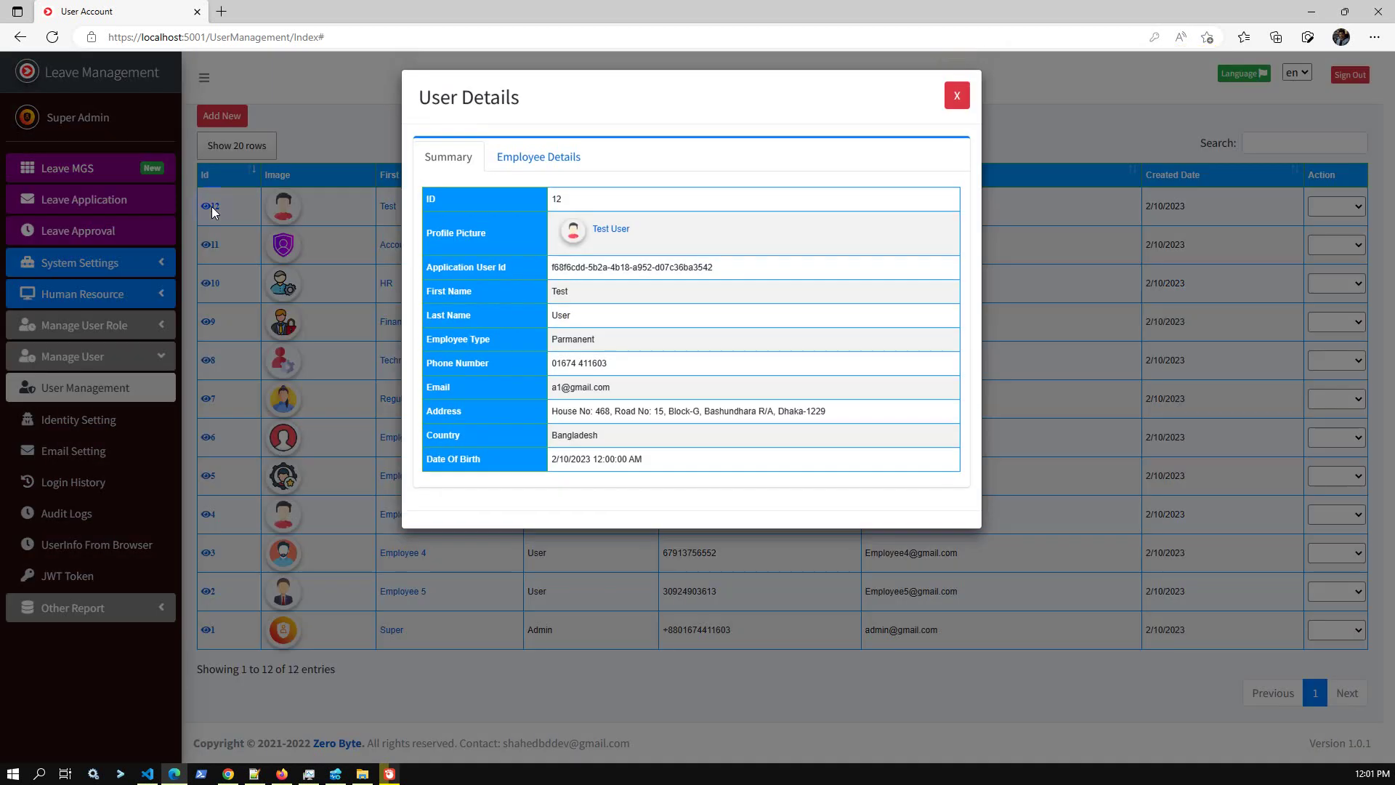
pyautogui.click(535, 159)
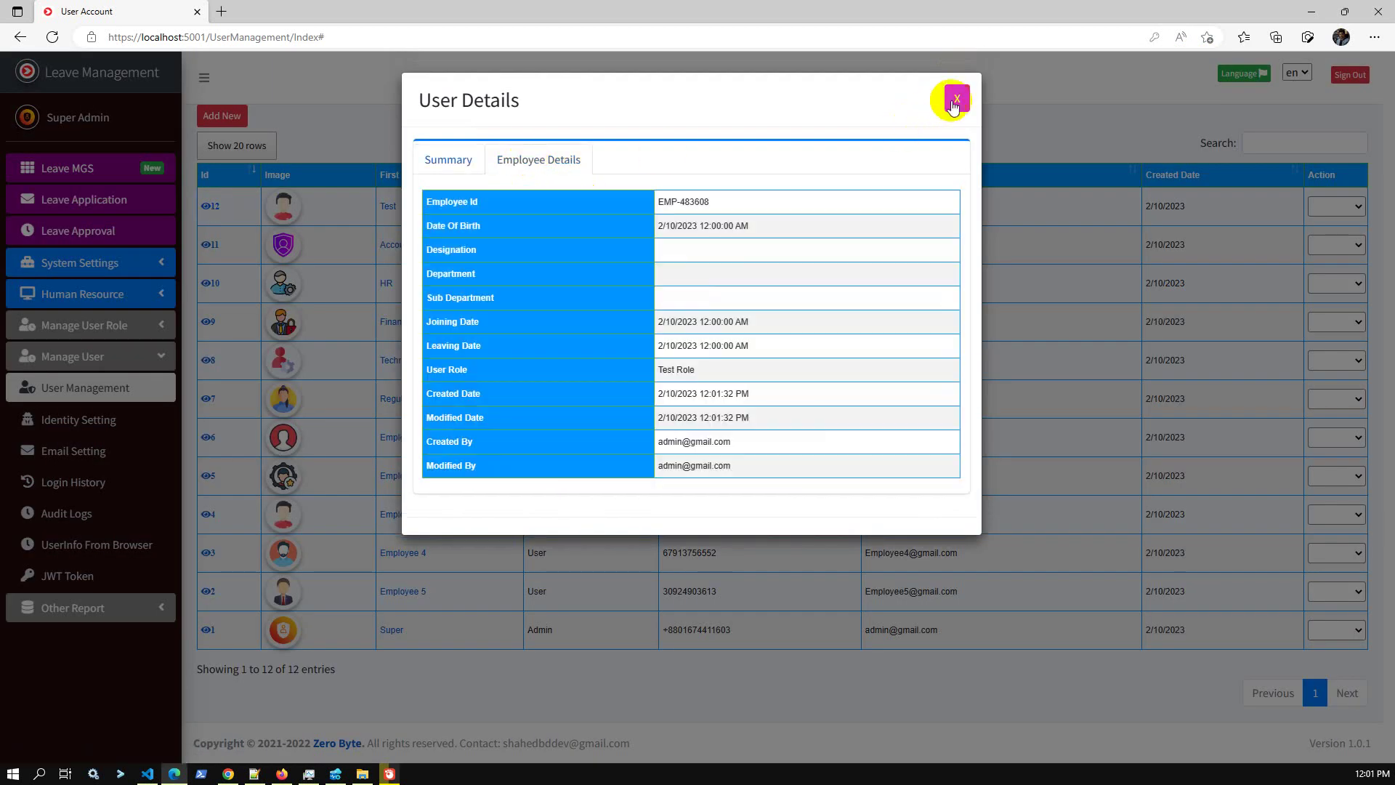
pyautogui.click(957, 99)
# Check Test User's page access showing all 29 pages, then sign out.
pyautogui.click(1339, 209)
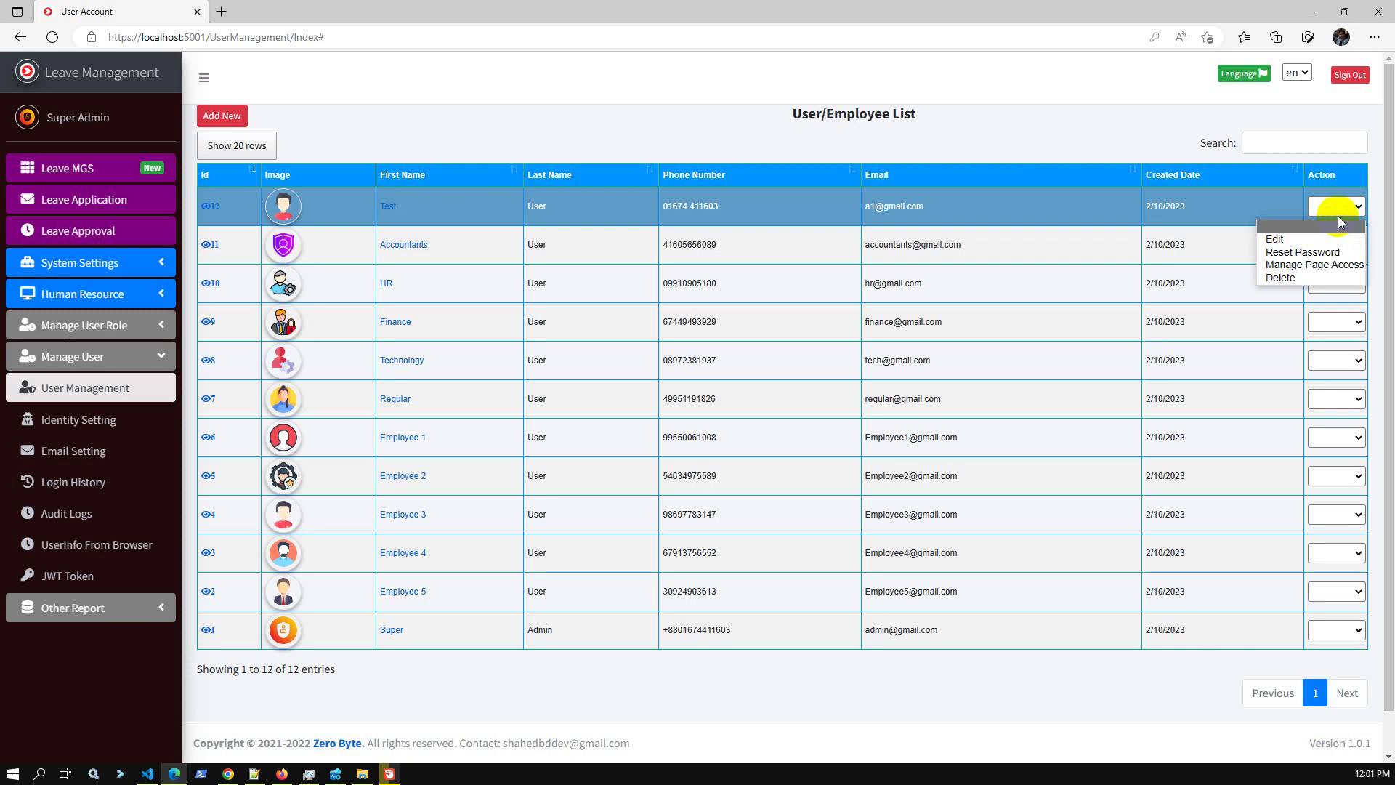
pyautogui.click(1316, 265)
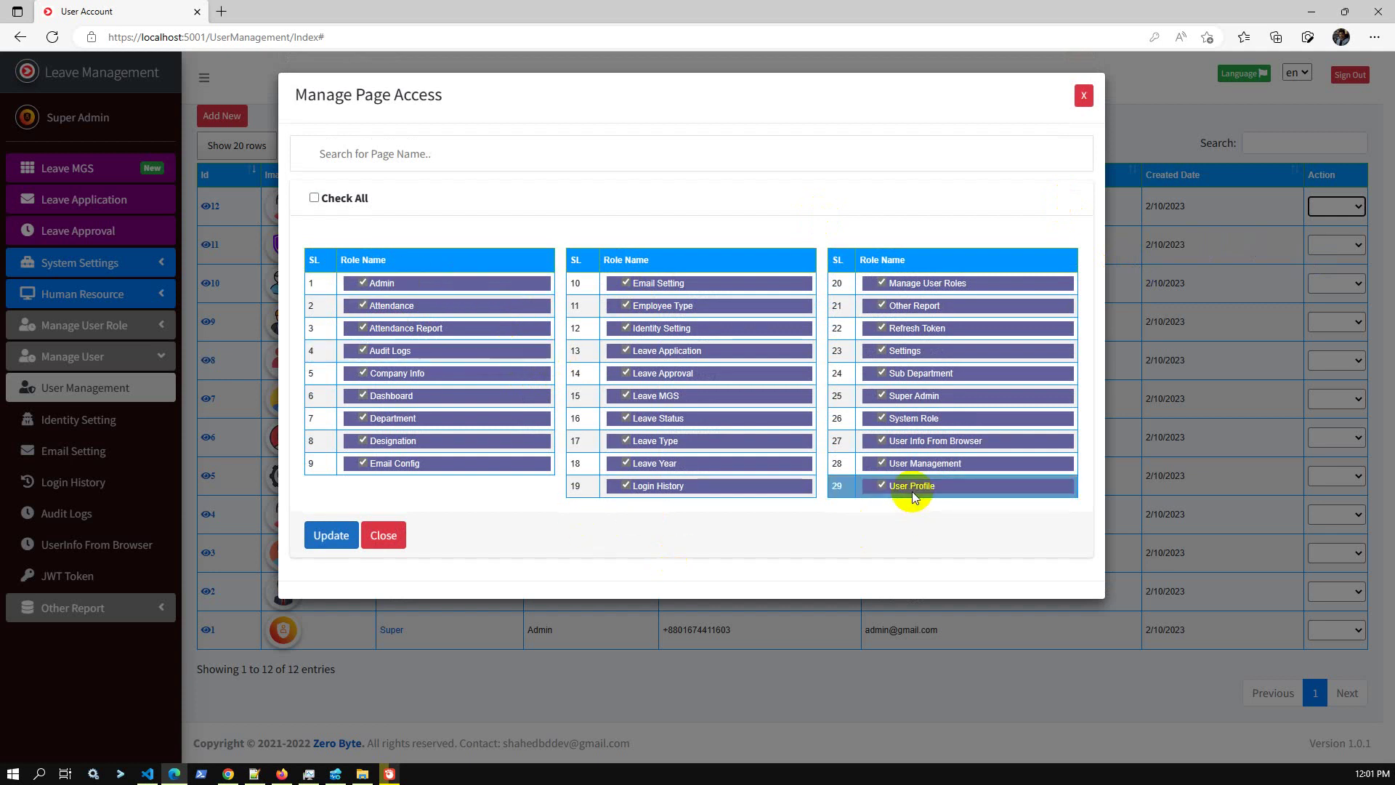
pyautogui.click(1083, 95)
pyautogui.click(1350, 75)
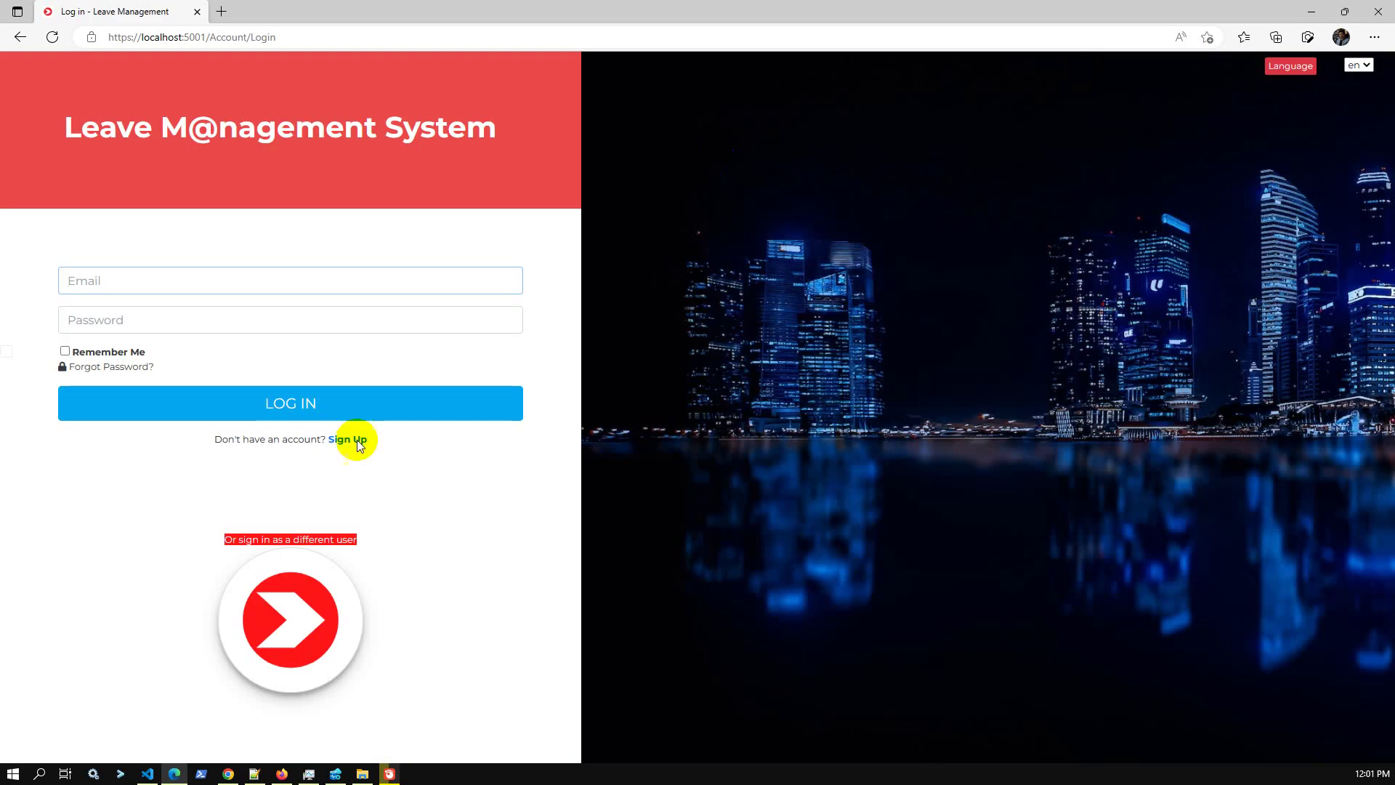
# Log in with the test user's email and open the User/Employee List of 12 users.
pyautogui.click(81, 280)
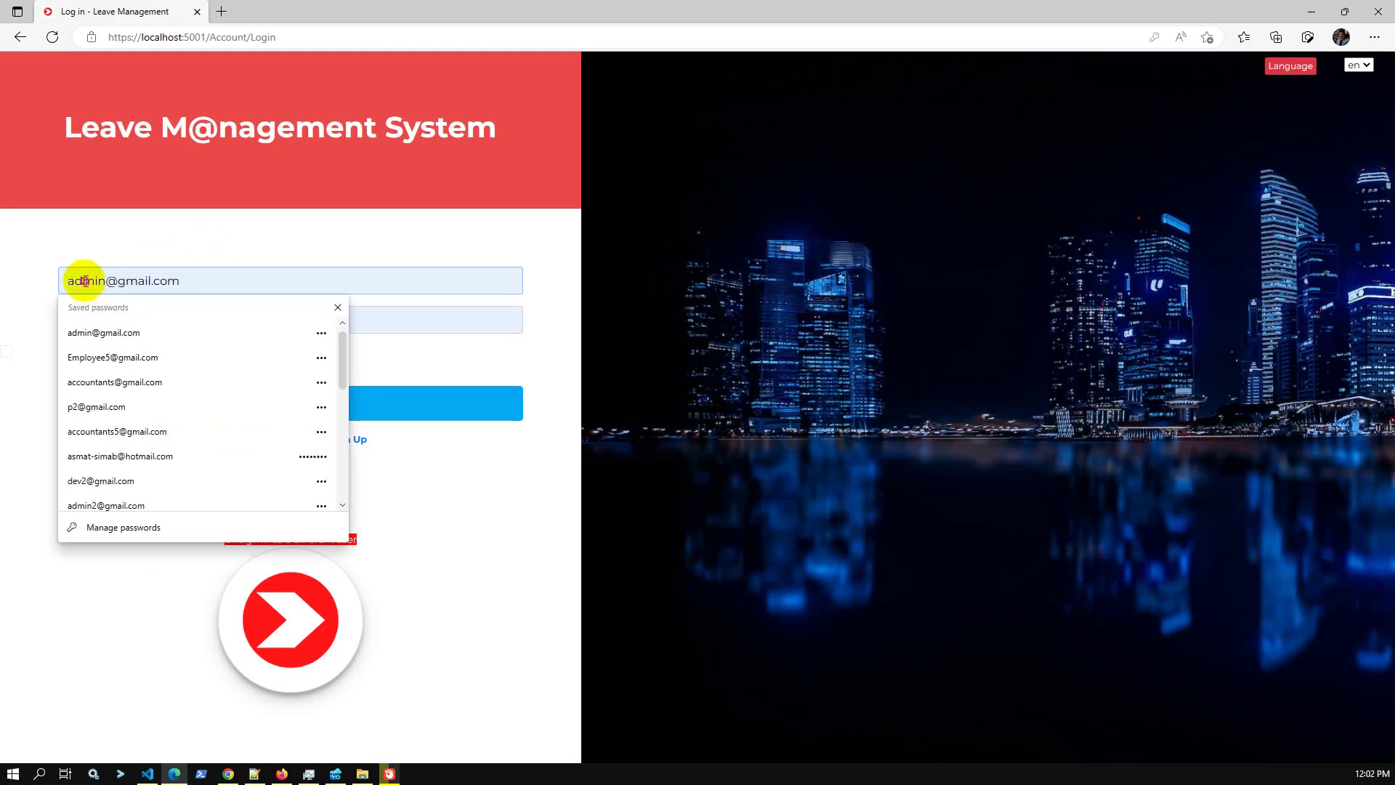
pyautogui.write('a1')
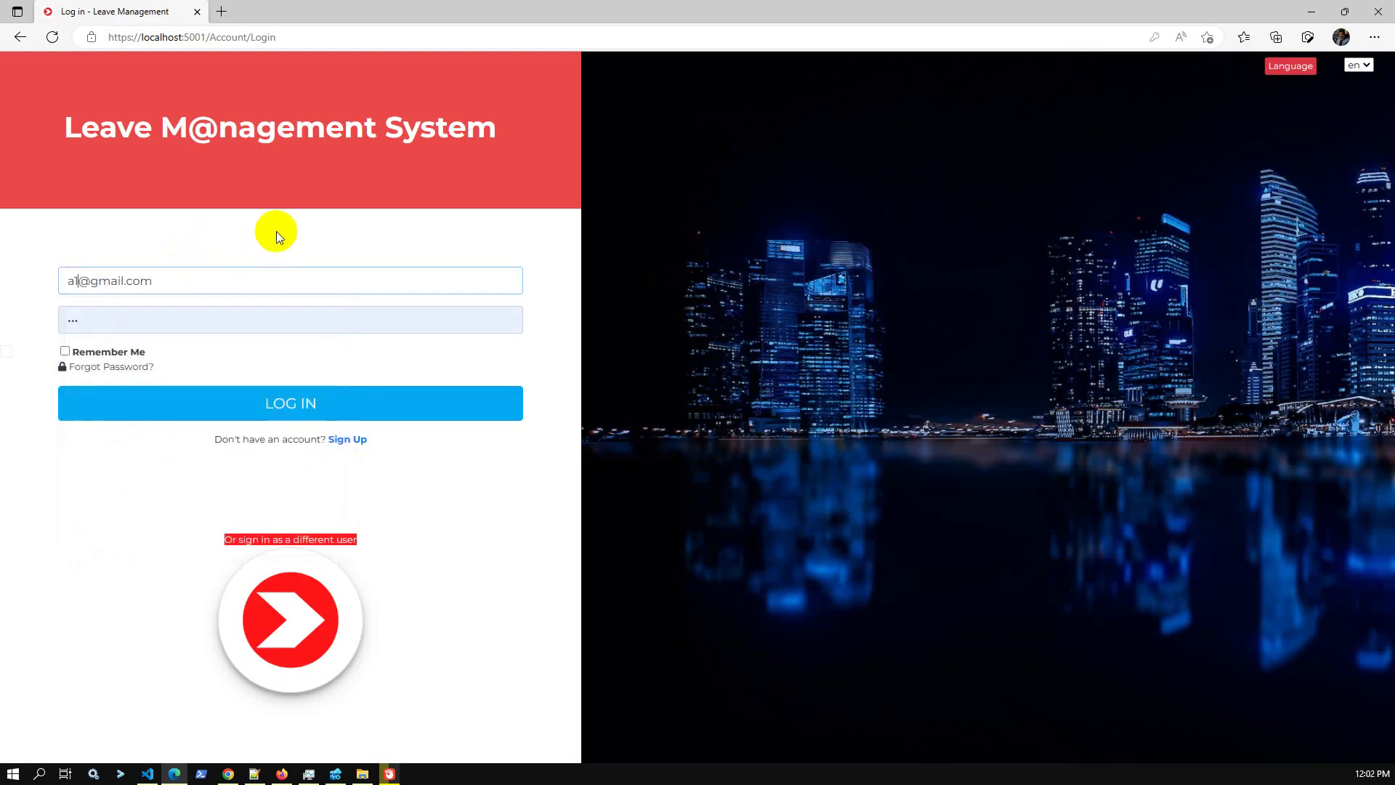
pyautogui.click(298, 414)
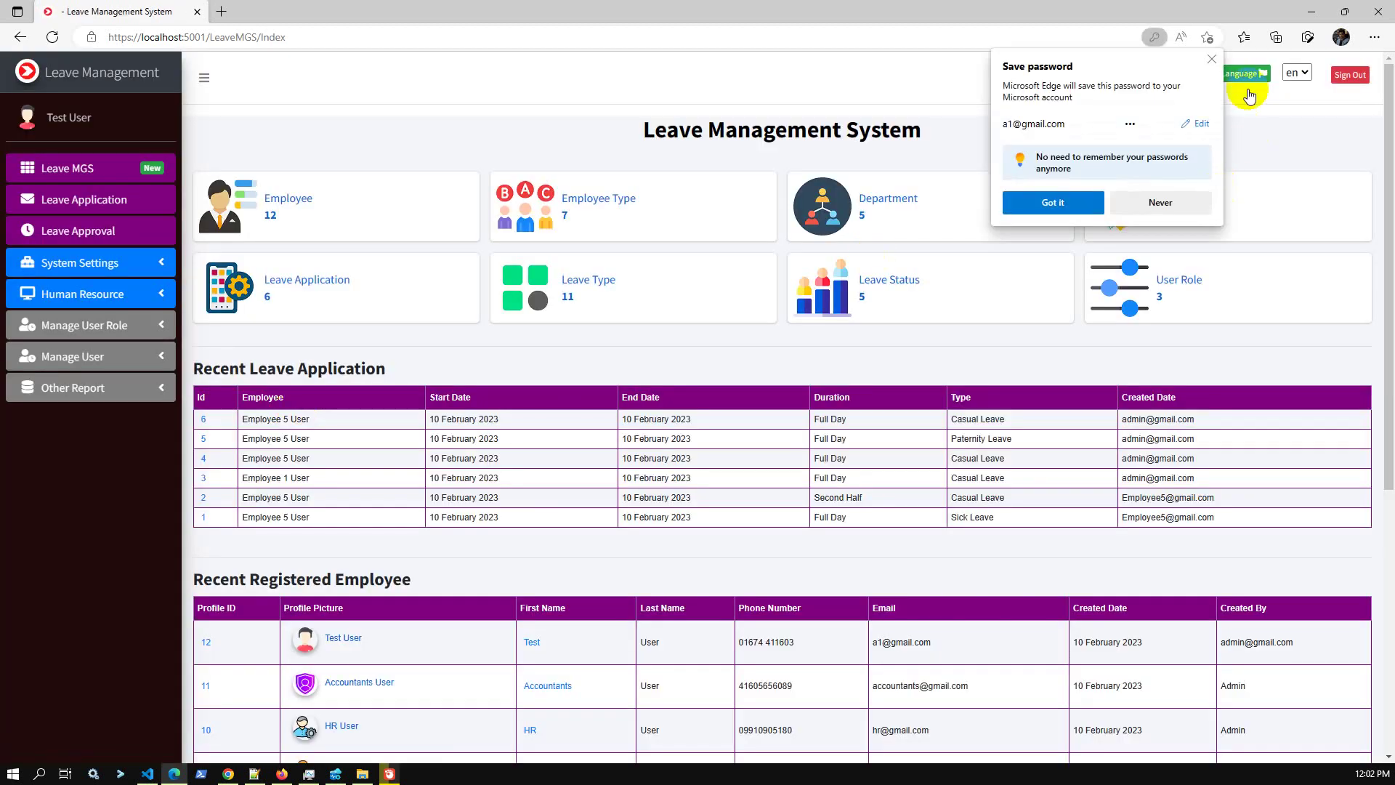
pyautogui.click(1212, 59)
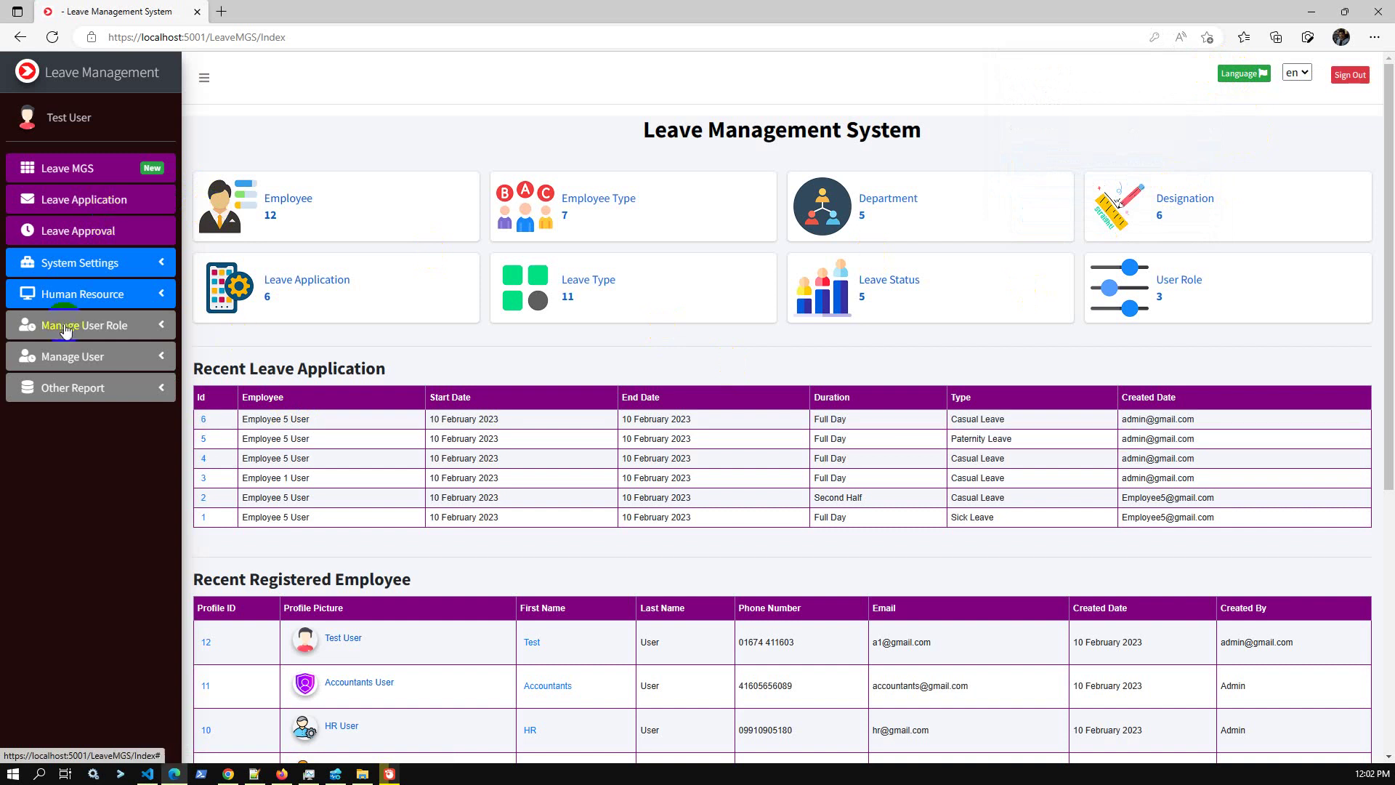
pyautogui.click(101, 364)
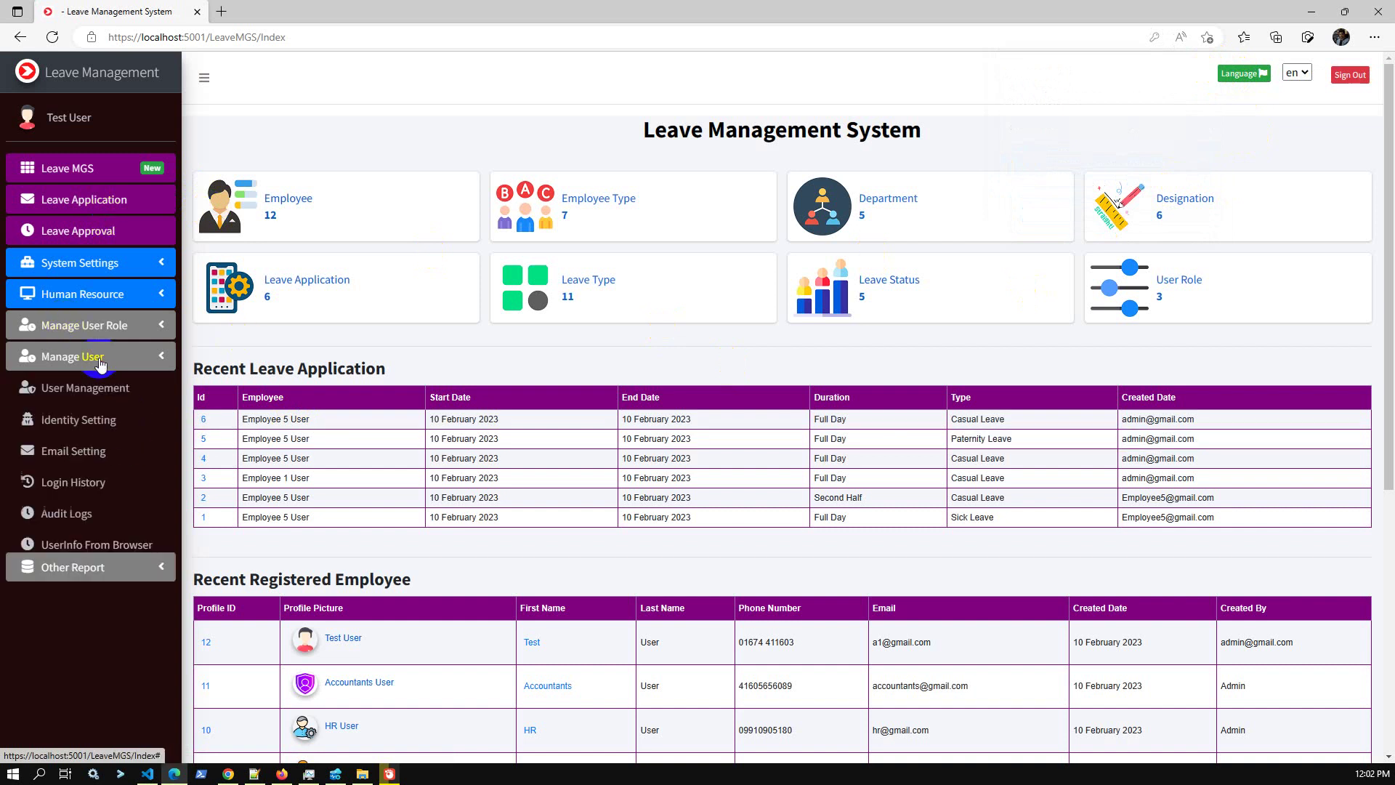
pyautogui.click(102, 389)
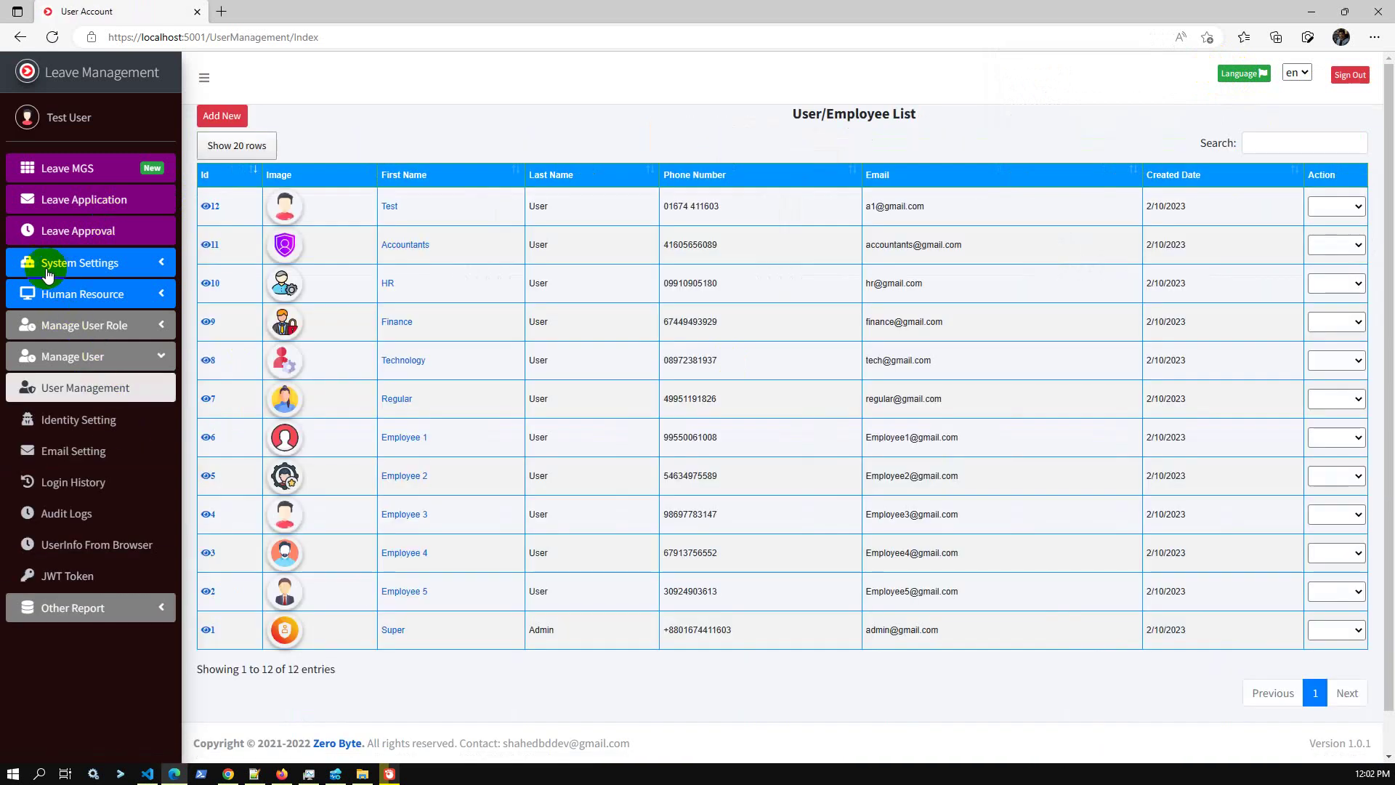
# Change Test User's role to General and save the update.
pyautogui.click(1334, 206)
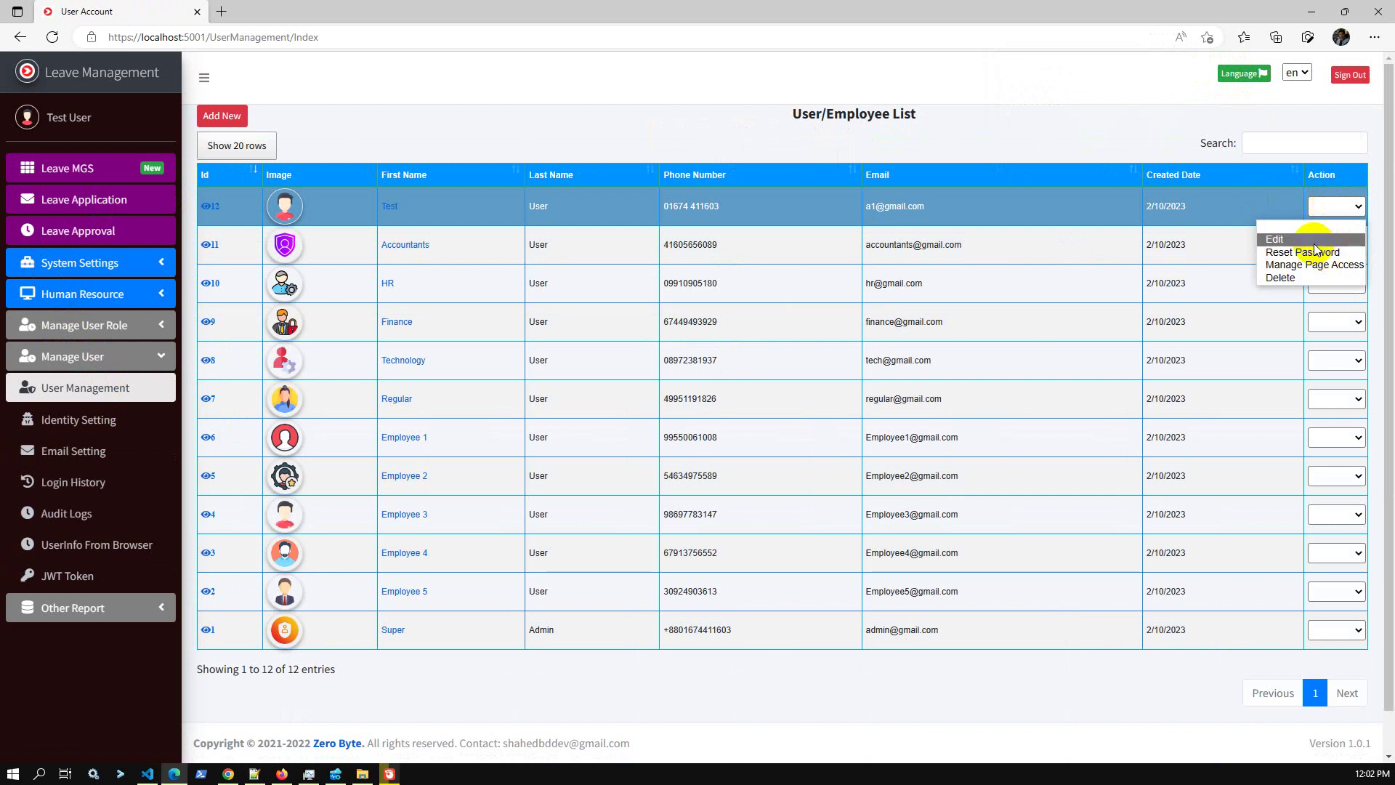
pyautogui.click(1335, 240)
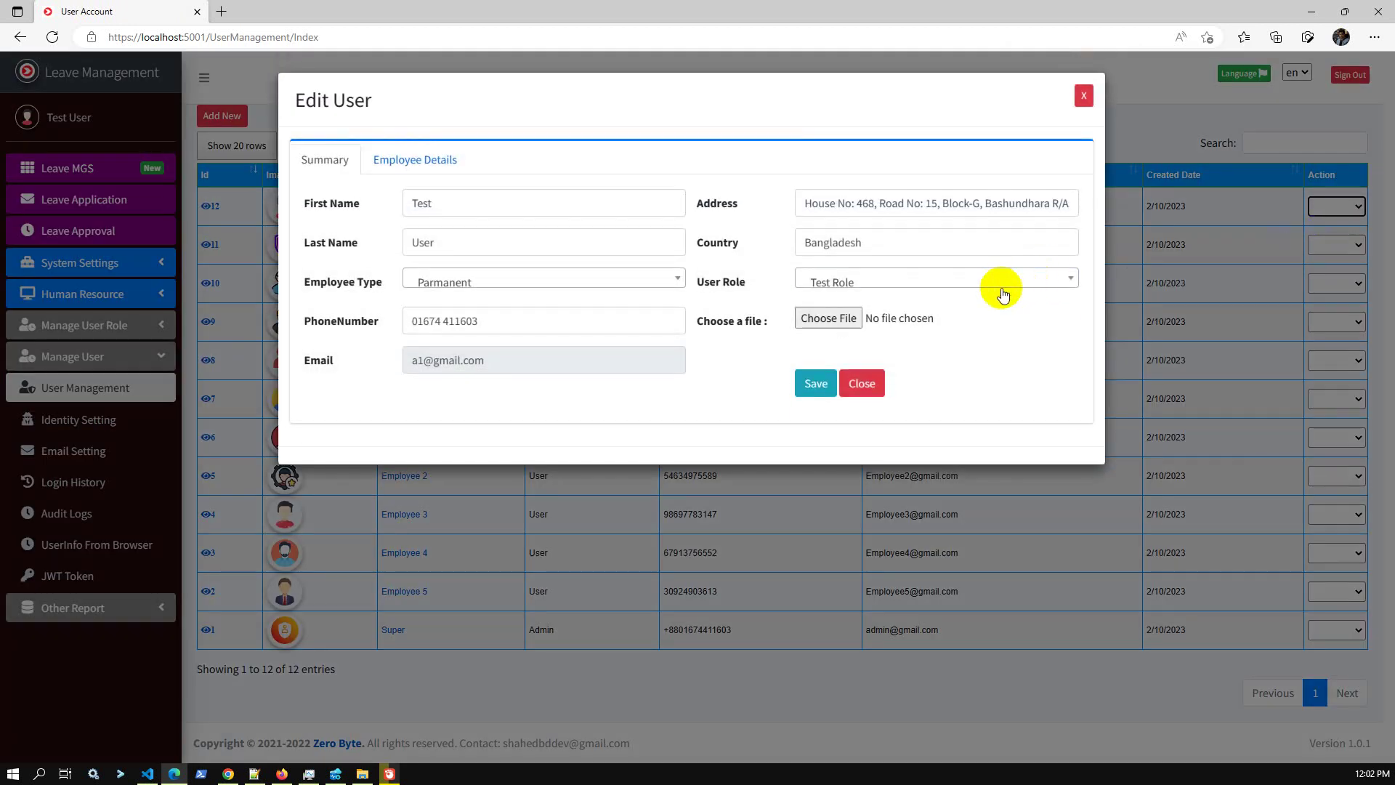
pyautogui.click(1000, 288)
pyautogui.click(822, 393)
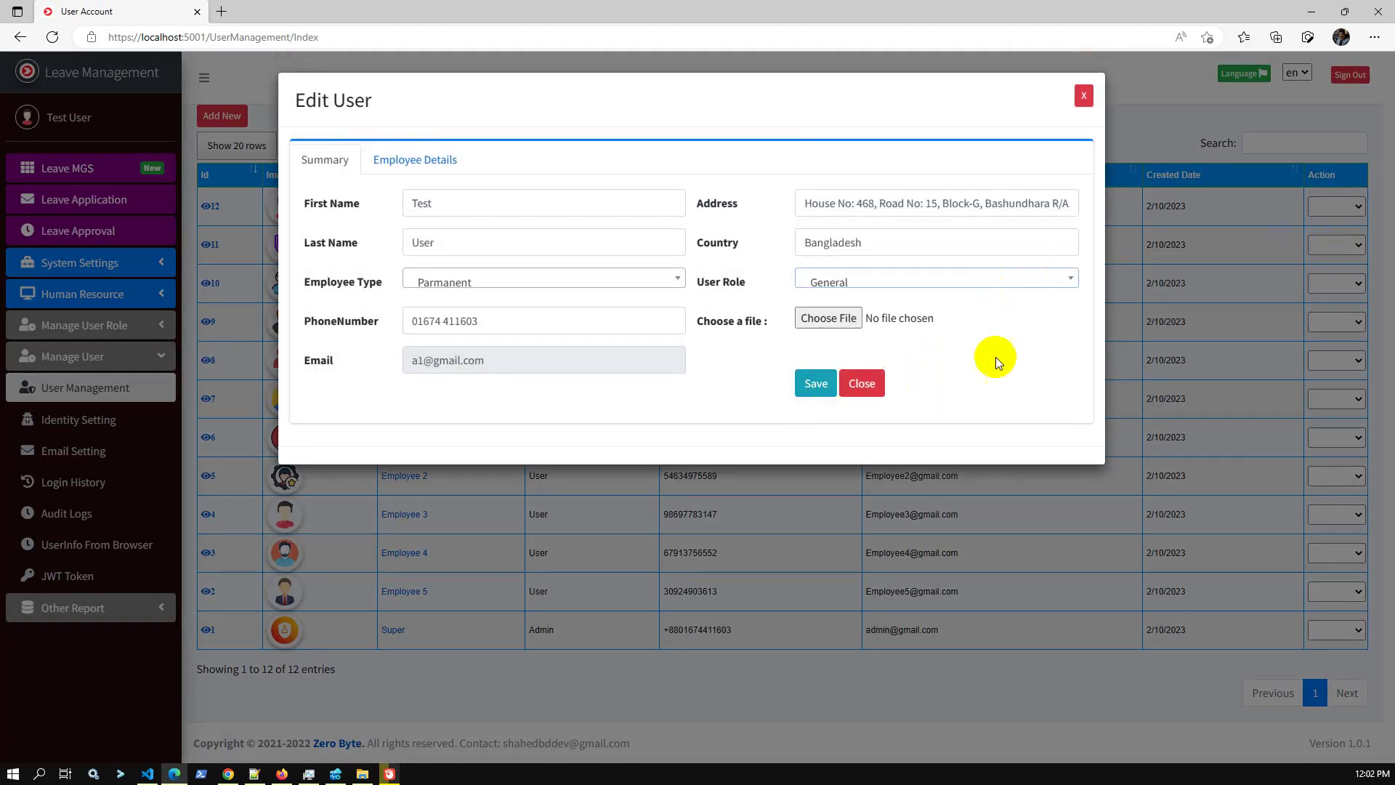
pyautogui.click(811, 386)
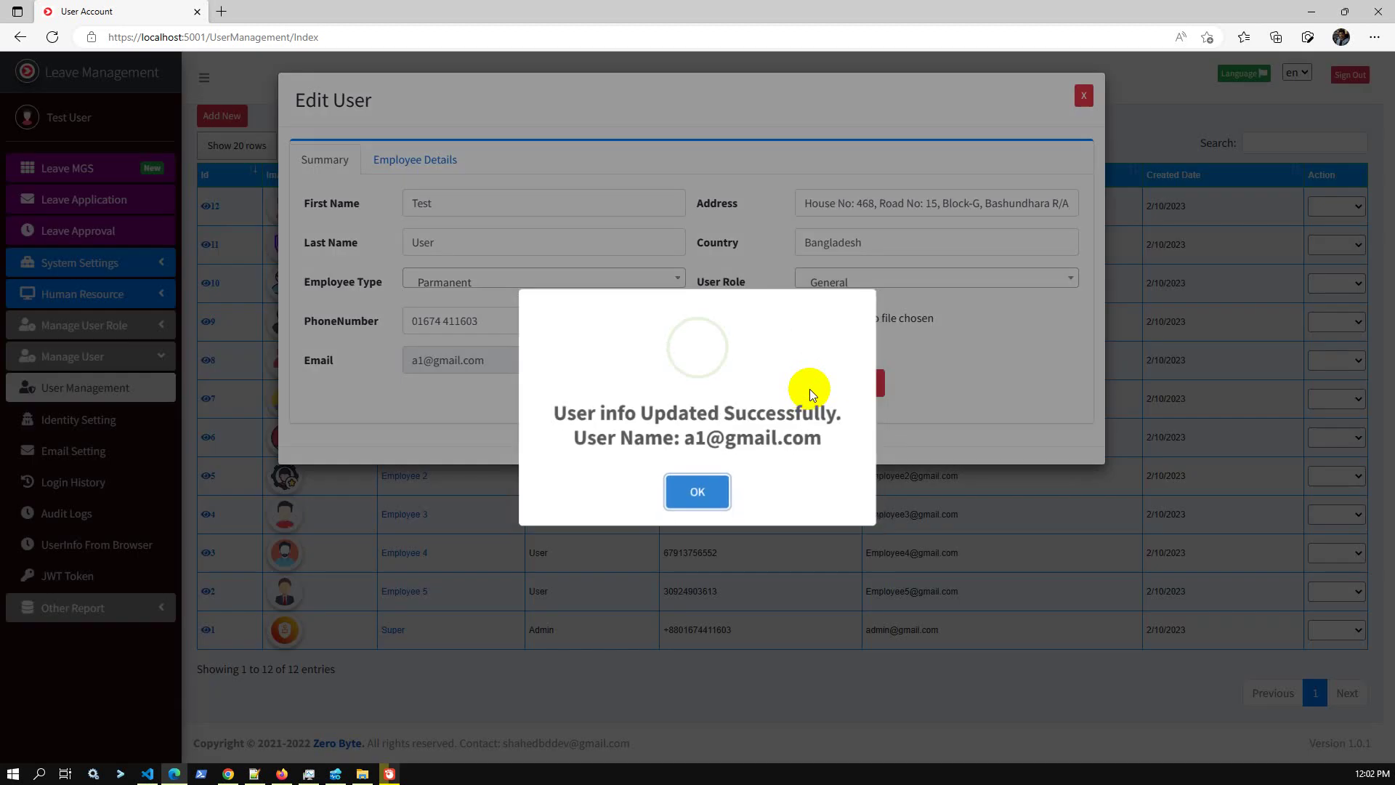
pyautogui.click(700, 490)
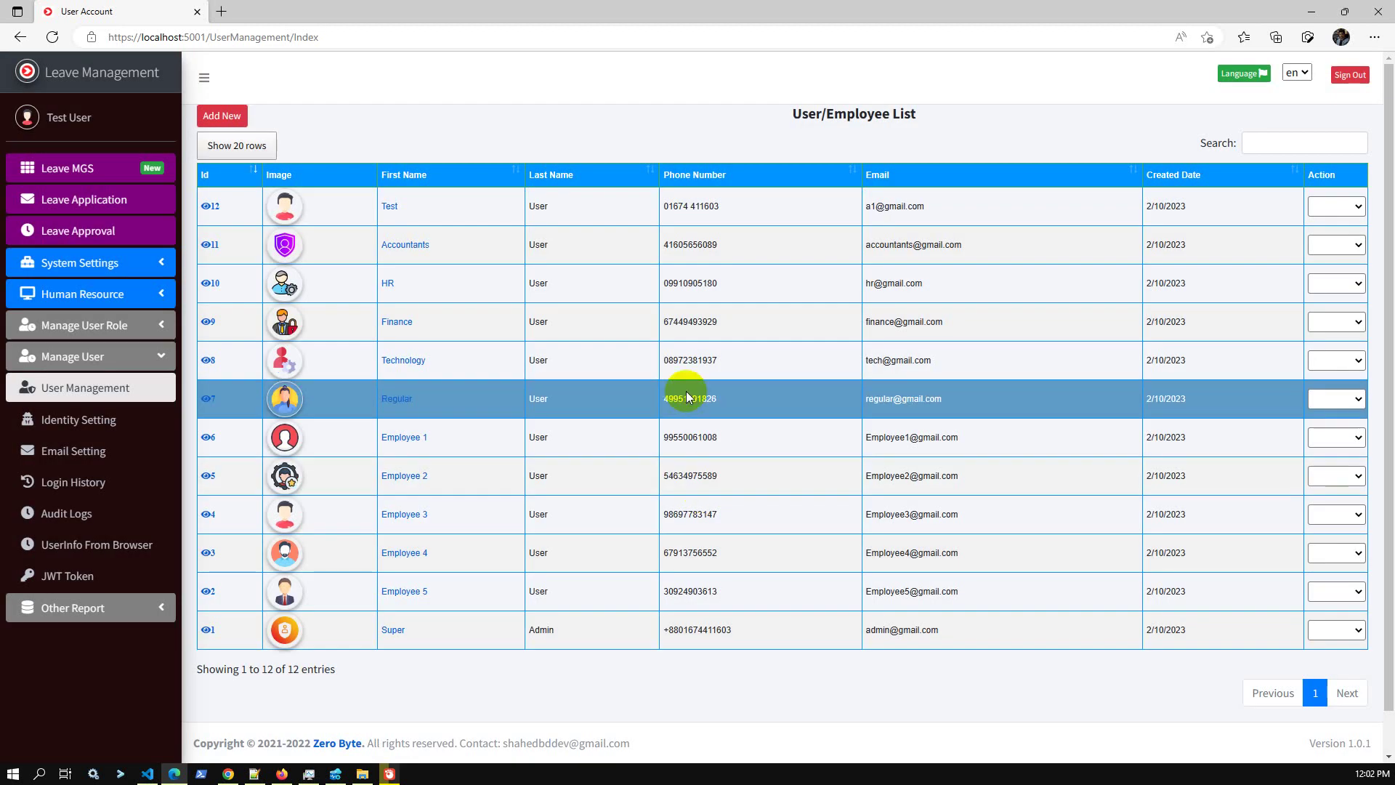
pyautogui.click(220, 204)
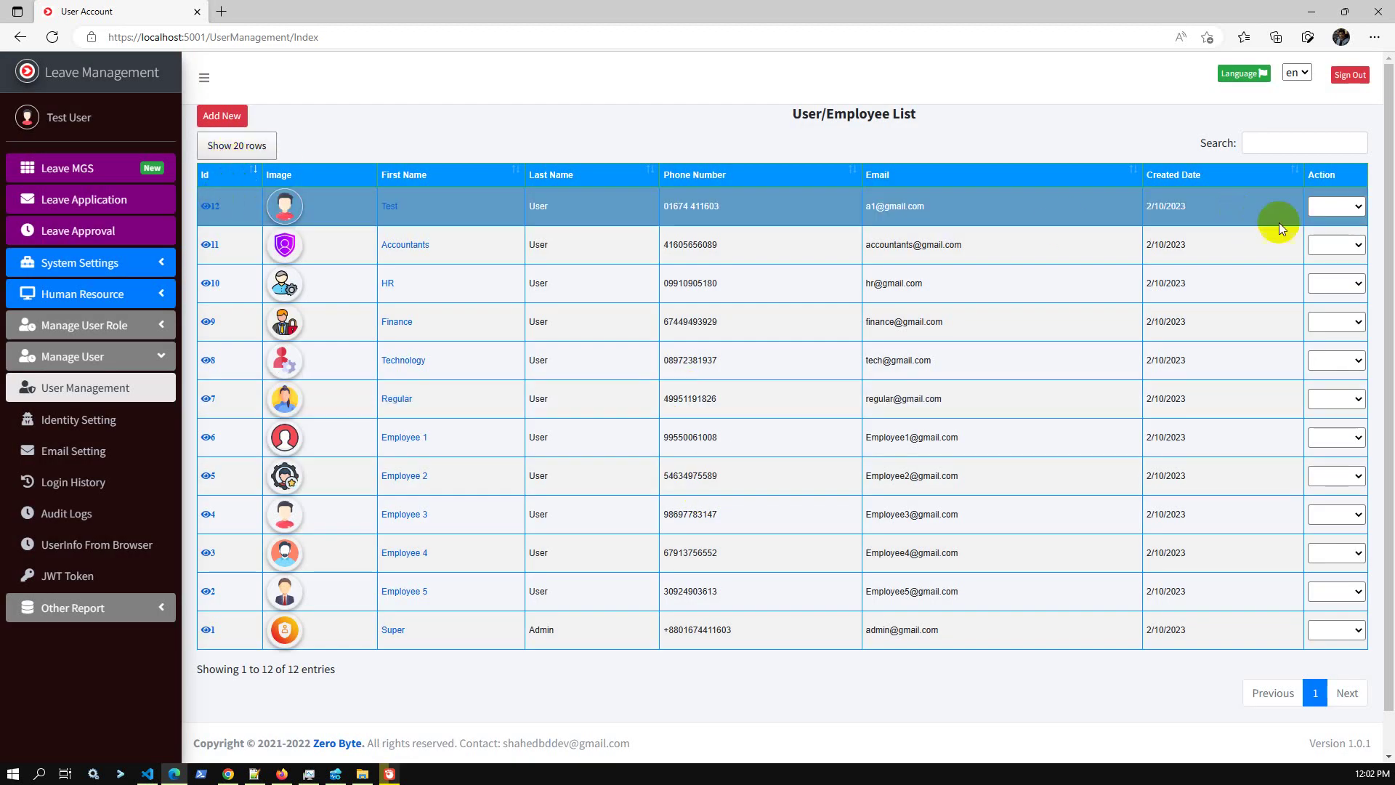
# Confirm Test User now has four pages of access, then sign out.
pyautogui.click(1336, 208)
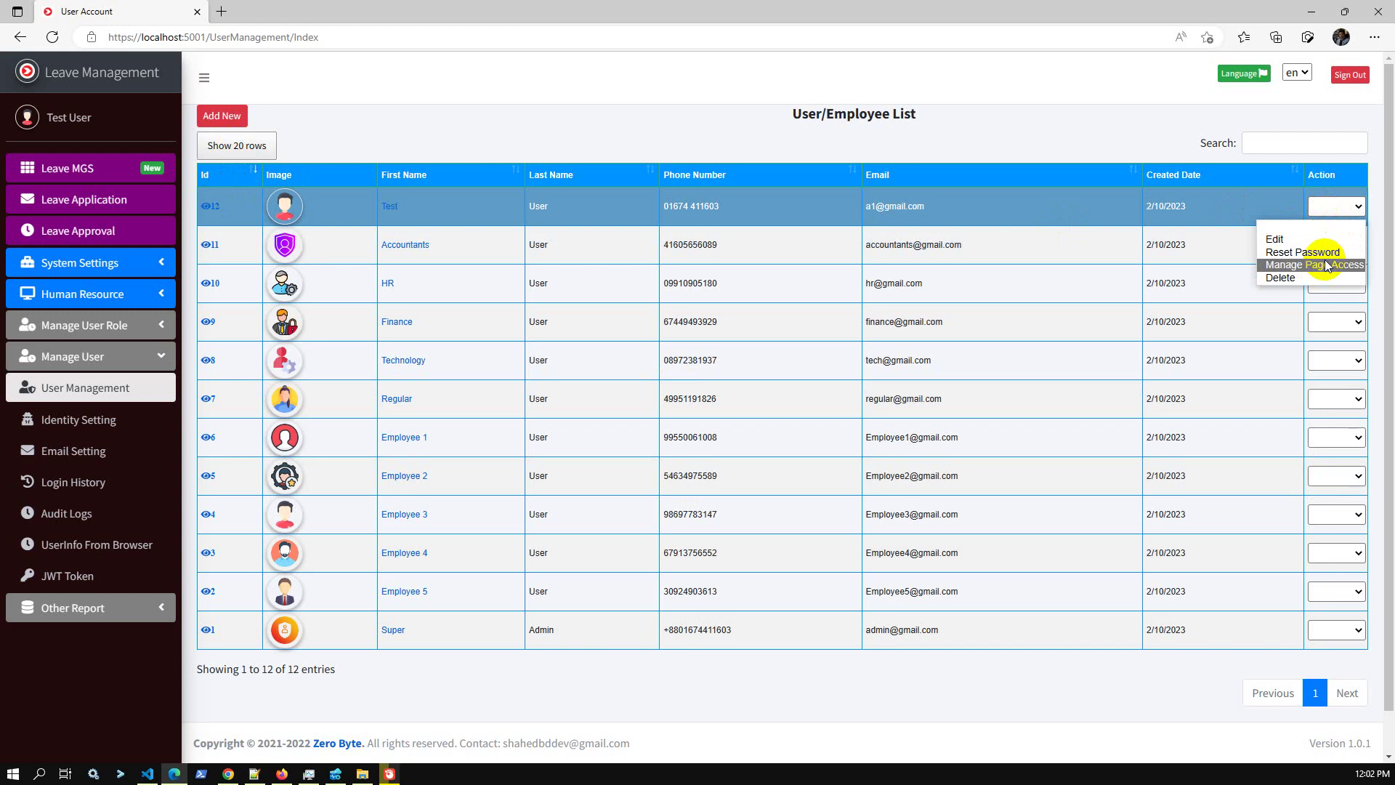
pyautogui.click(1324, 263)
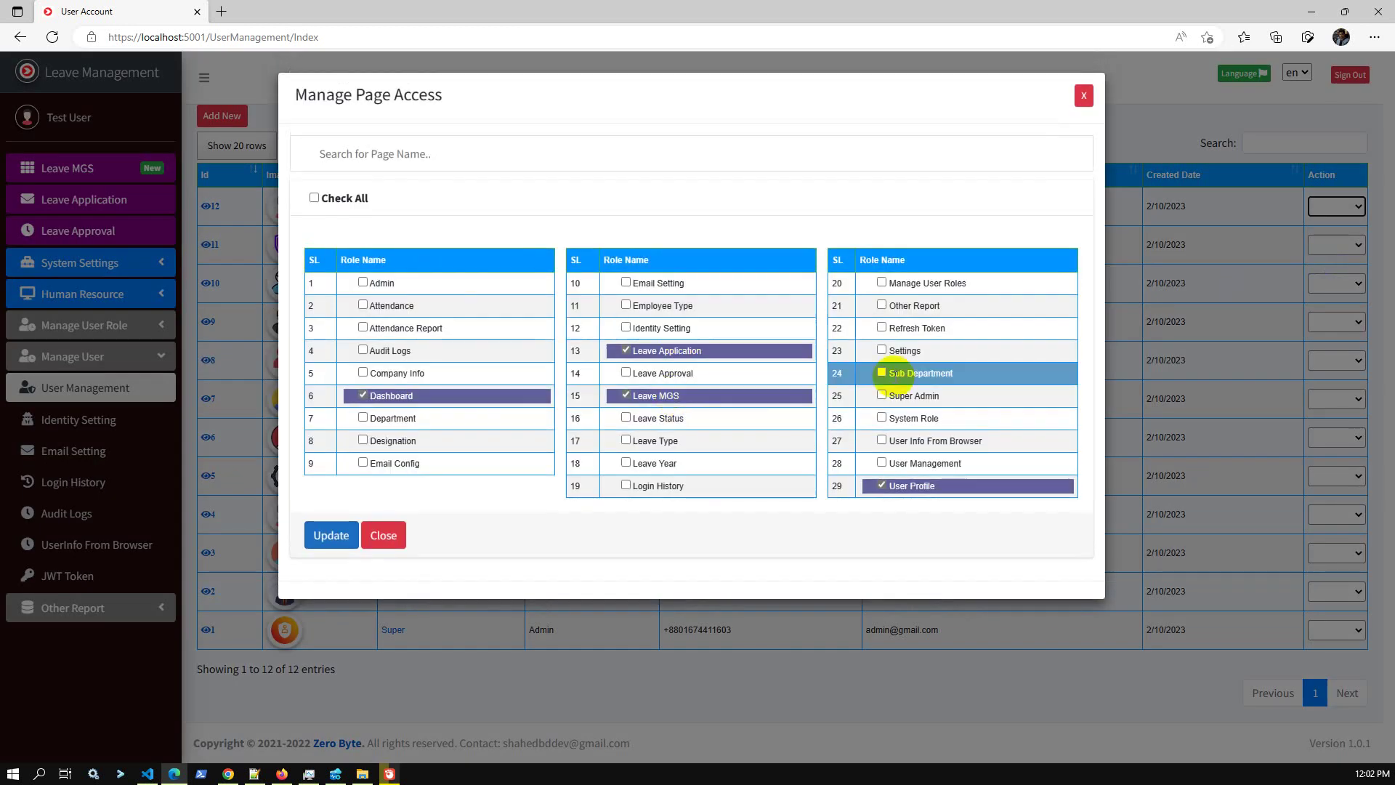
pyautogui.click(1084, 95)
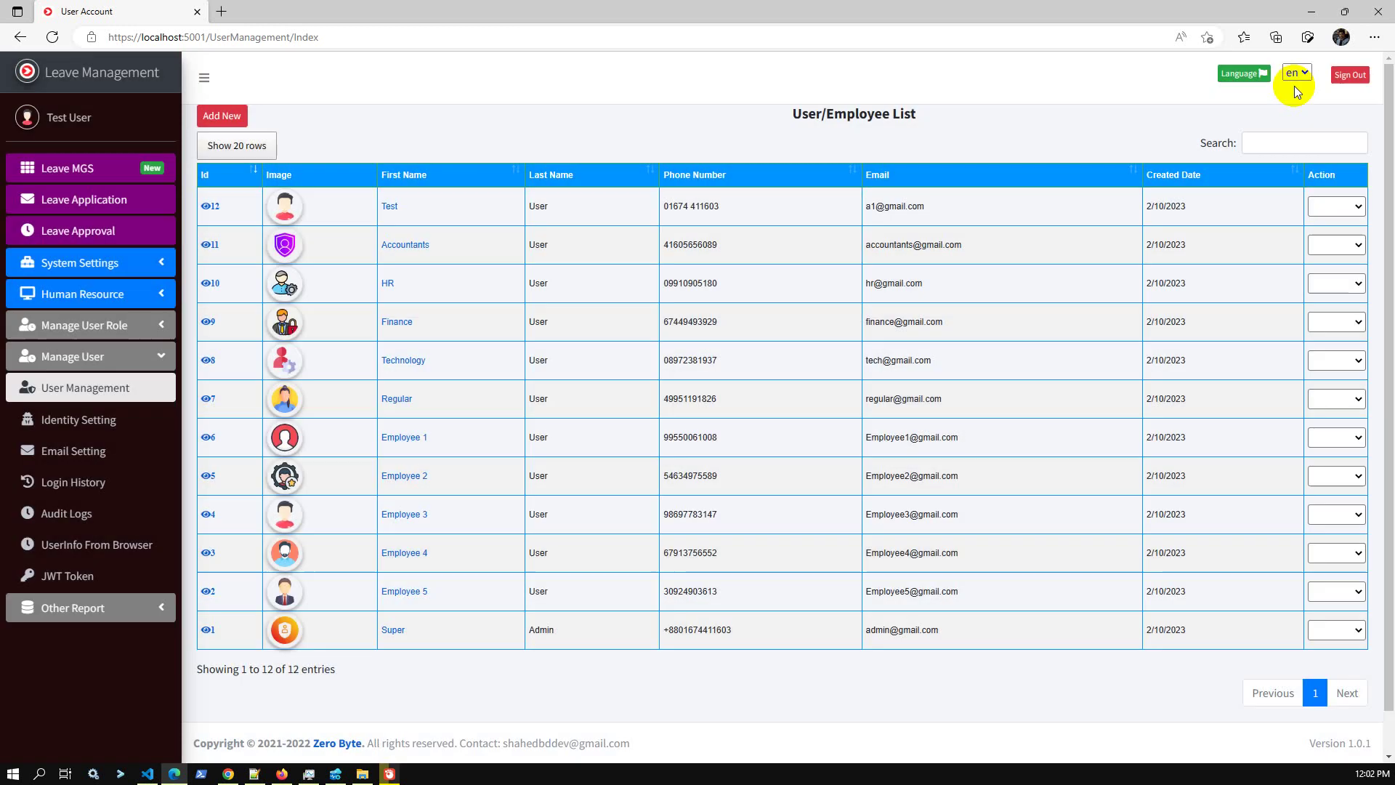
pyautogui.click(1350, 75)
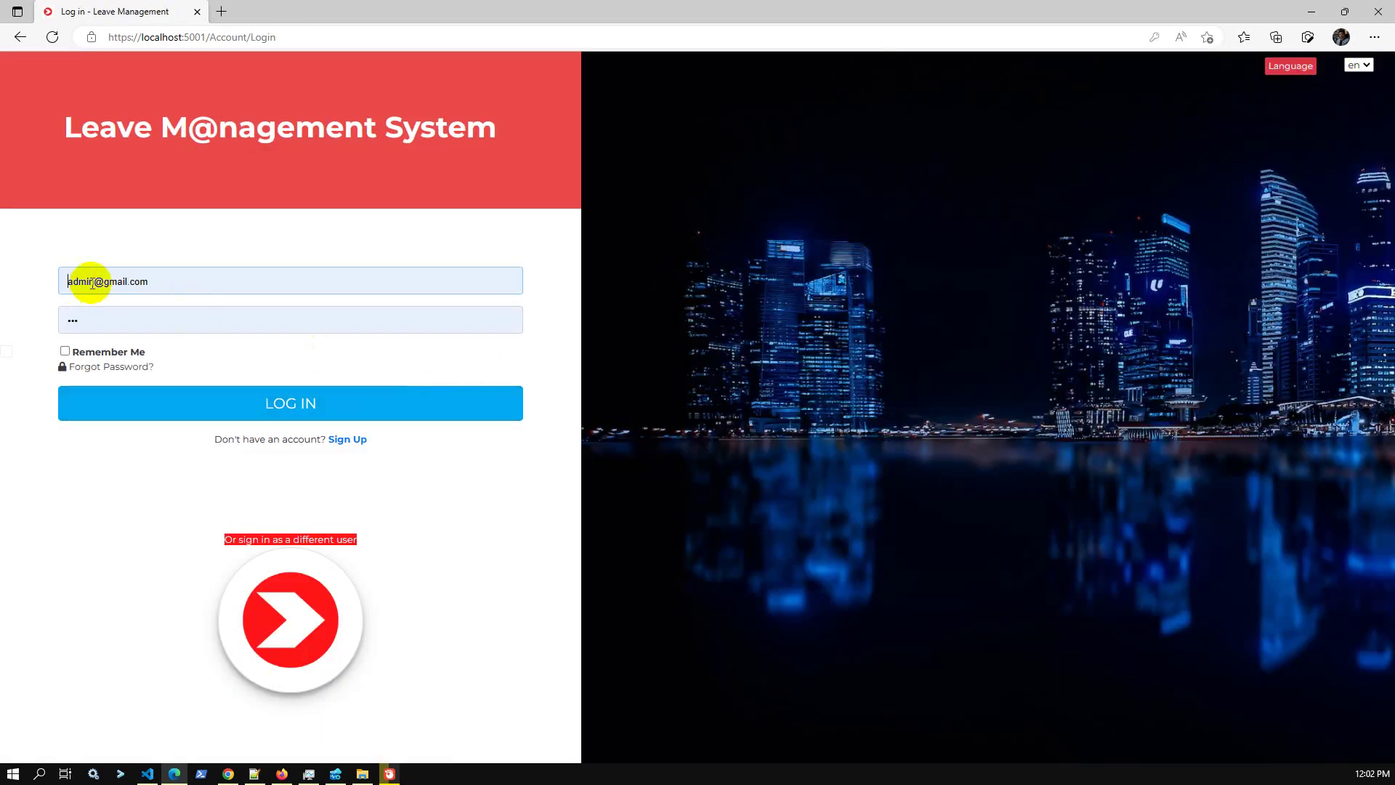
pyautogui.doubleClick(75, 279)
# Sign in with the test user's account and open the Test User profile.
pyautogui.write('a1')
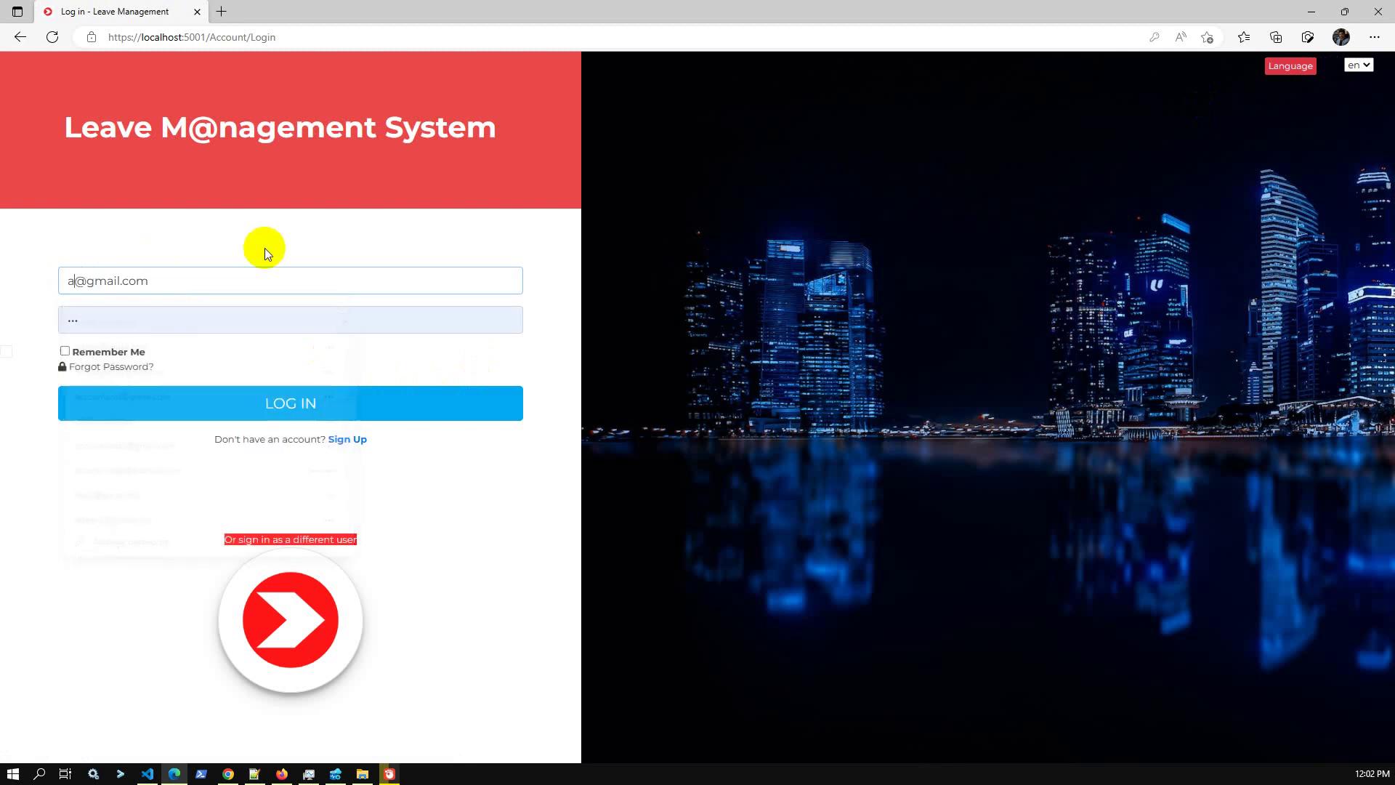
pyautogui.click(305, 403)
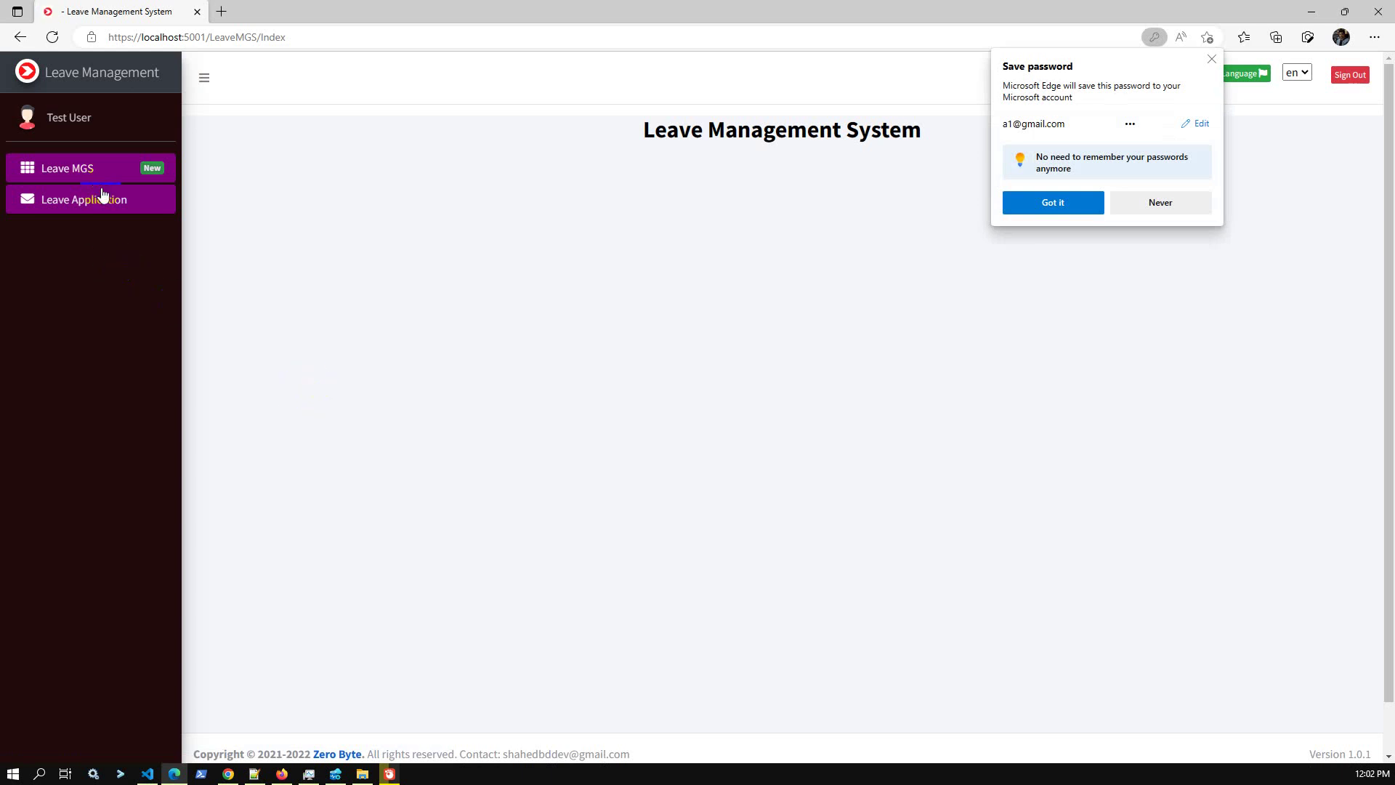
pyautogui.click(66, 121)
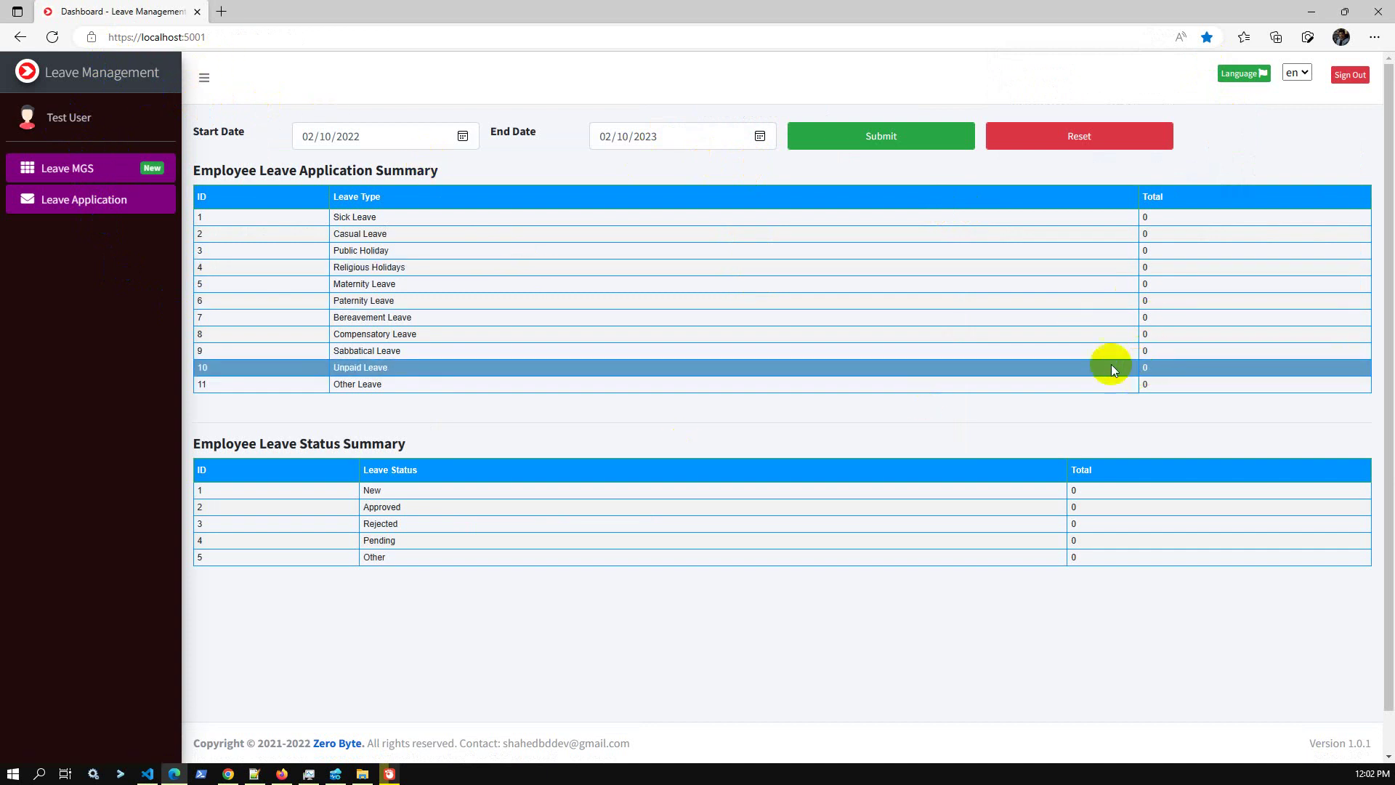
# Start a new leave application with Test User as the applicant.
pyautogui.click(126, 205)
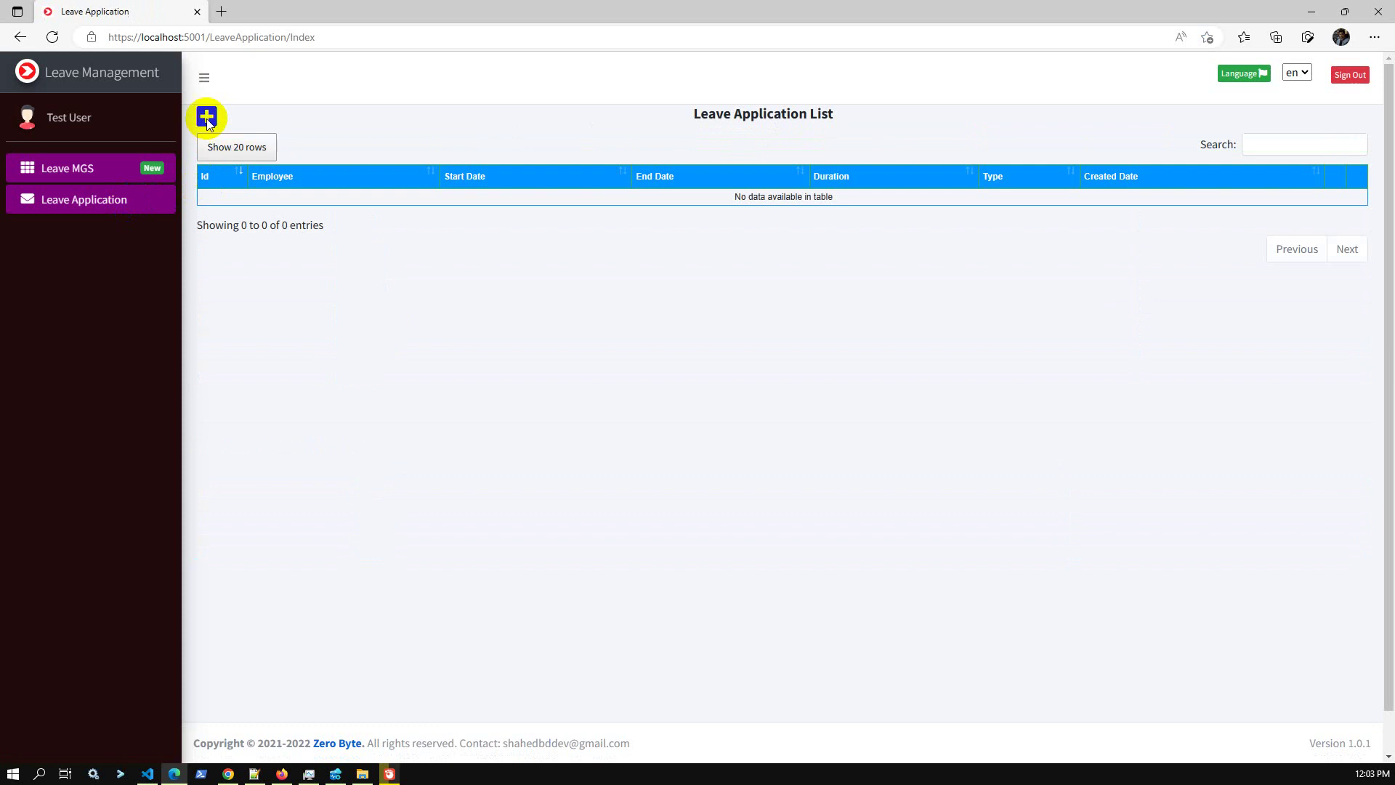
pyautogui.click(207, 116)
pyautogui.click(455, 151)
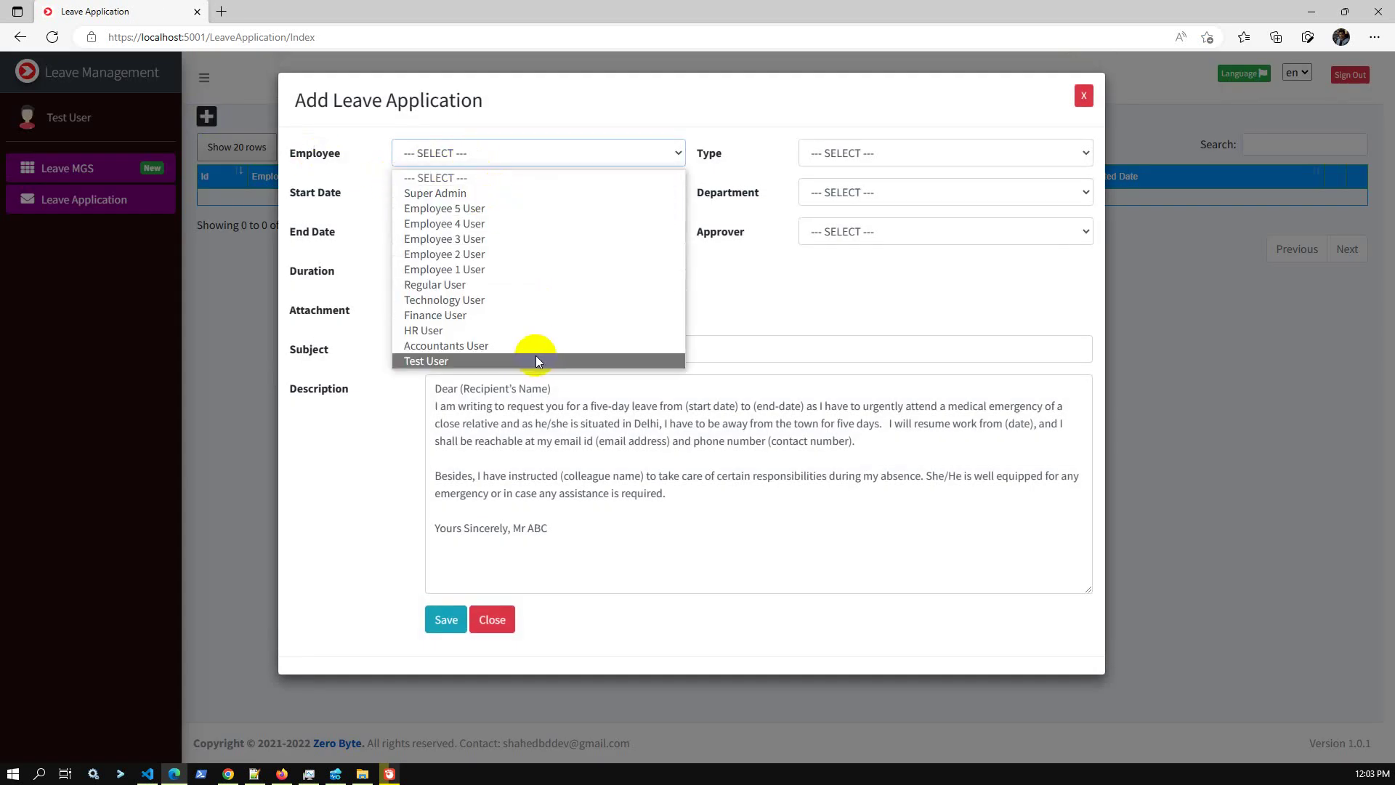
pyautogui.click(465, 361)
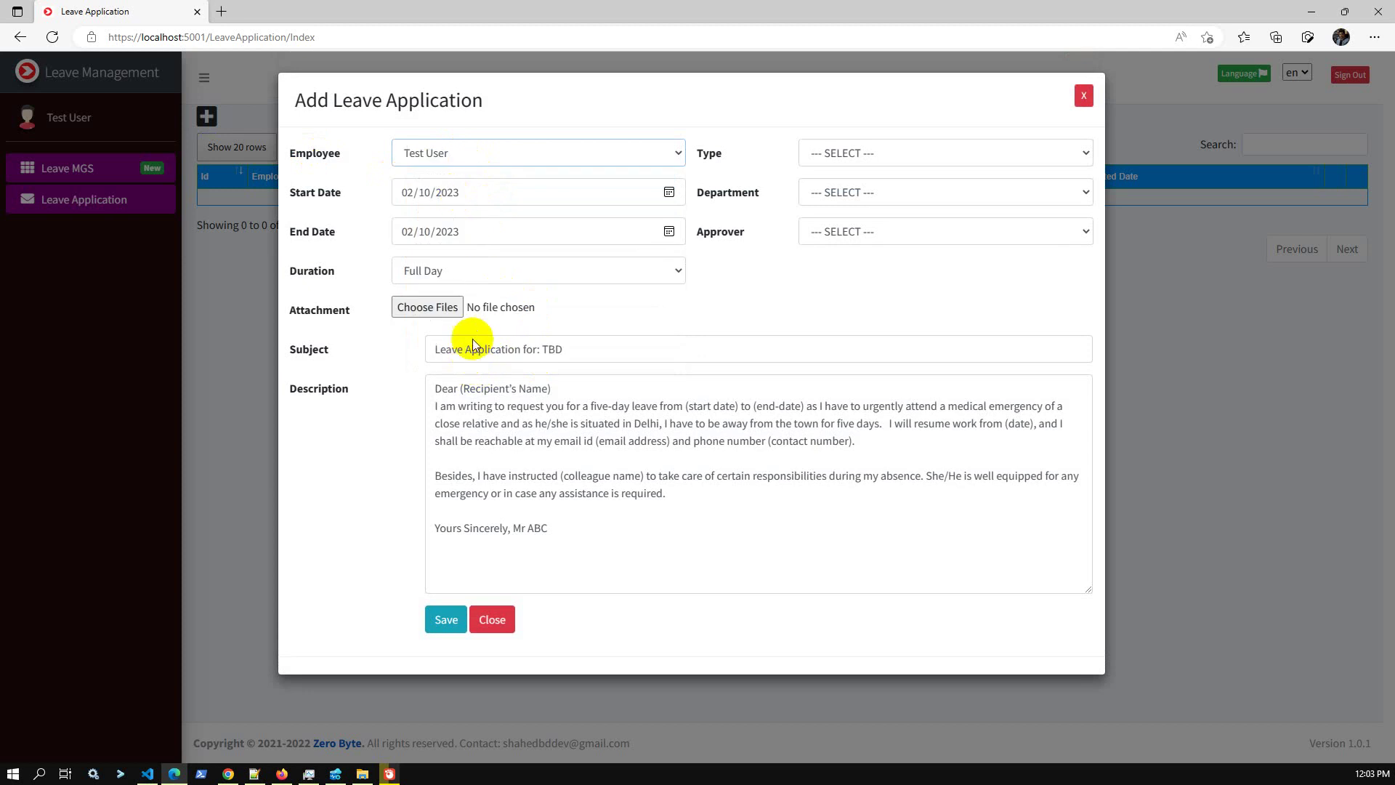
# Set Casual Leave, IT department and Super Admin approver, then save the application.
pyautogui.click(839, 175)
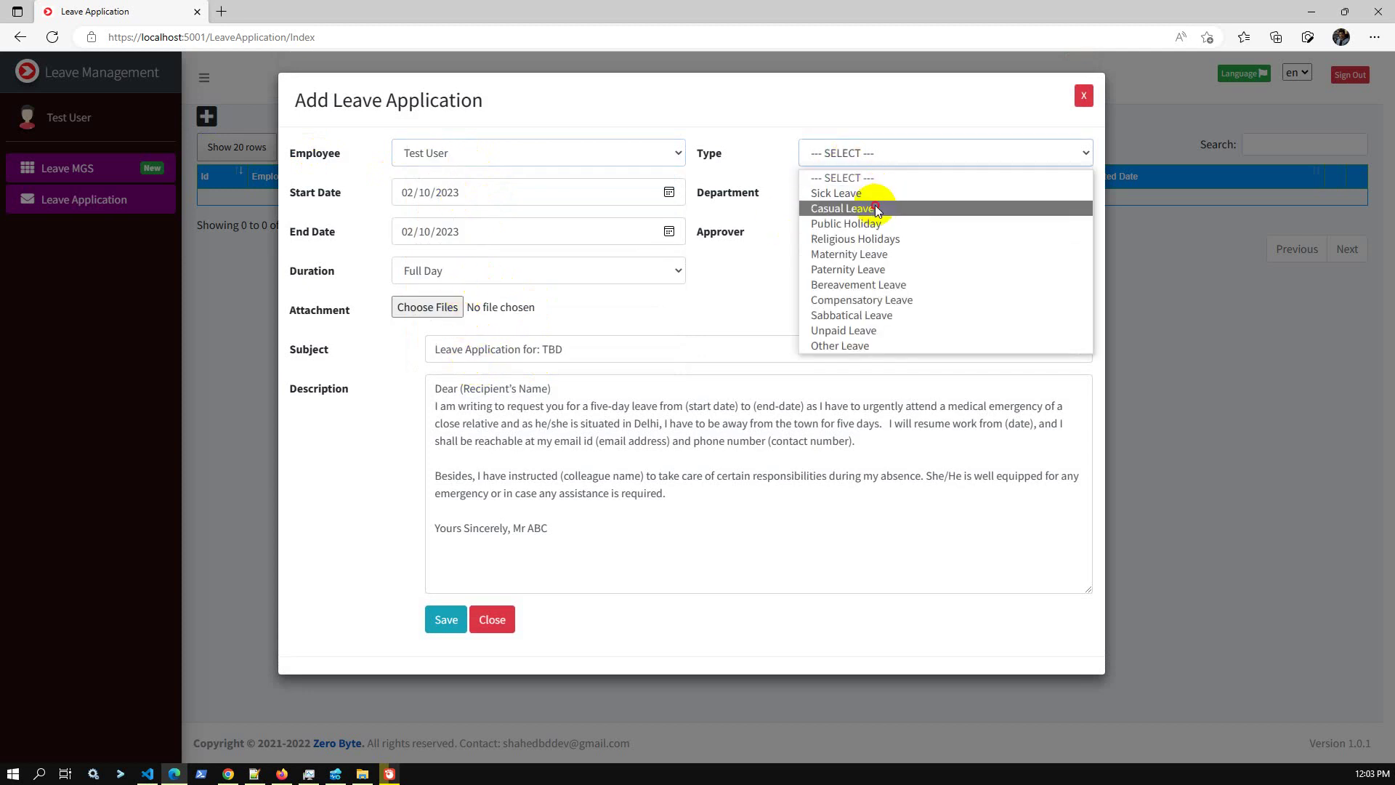
pyautogui.click(875, 205)
pyautogui.click(873, 194)
pyautogui.click(888, 231)
pyautogui.click(883, 233)
pyautogui.click(878, 274)
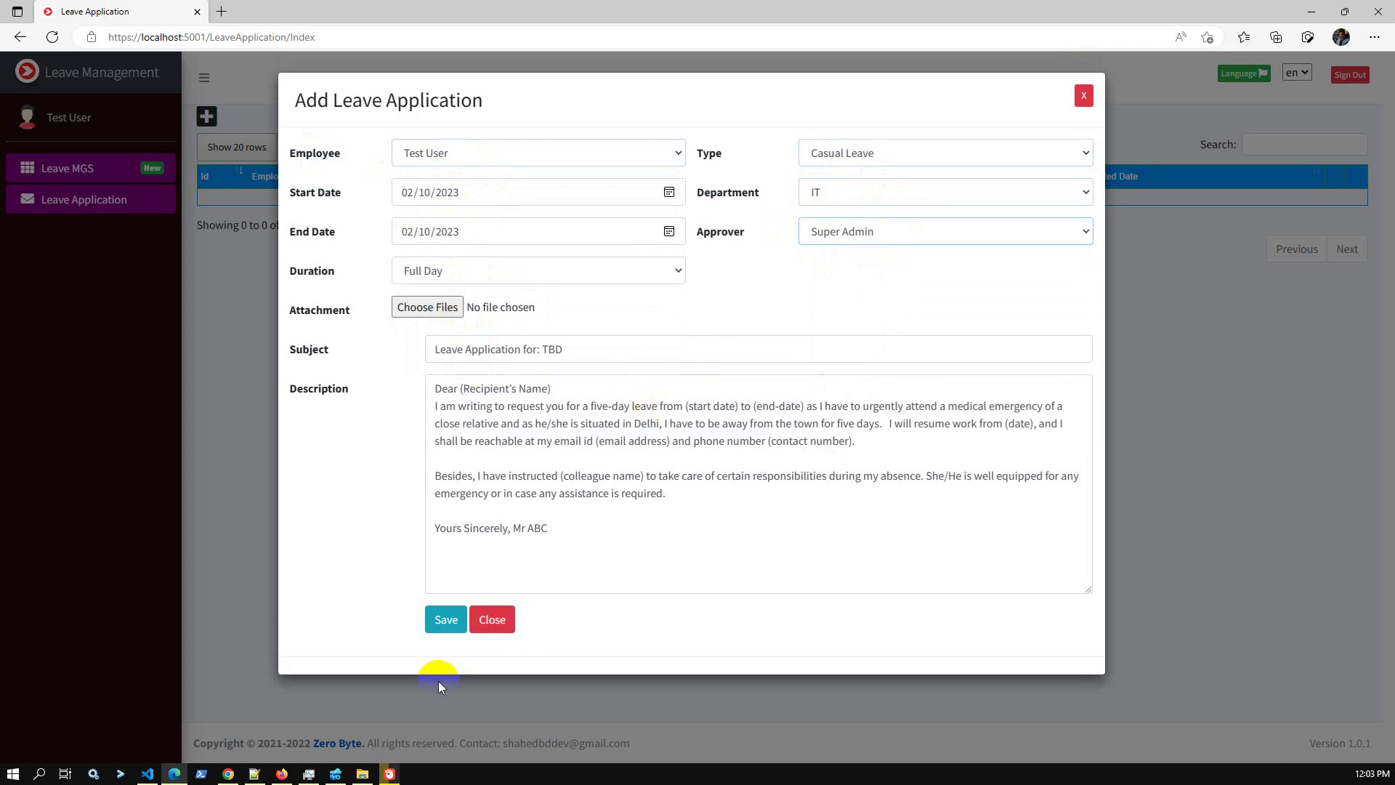
pyautogui.click(445, 622)
pyautogui.click(711, 491)
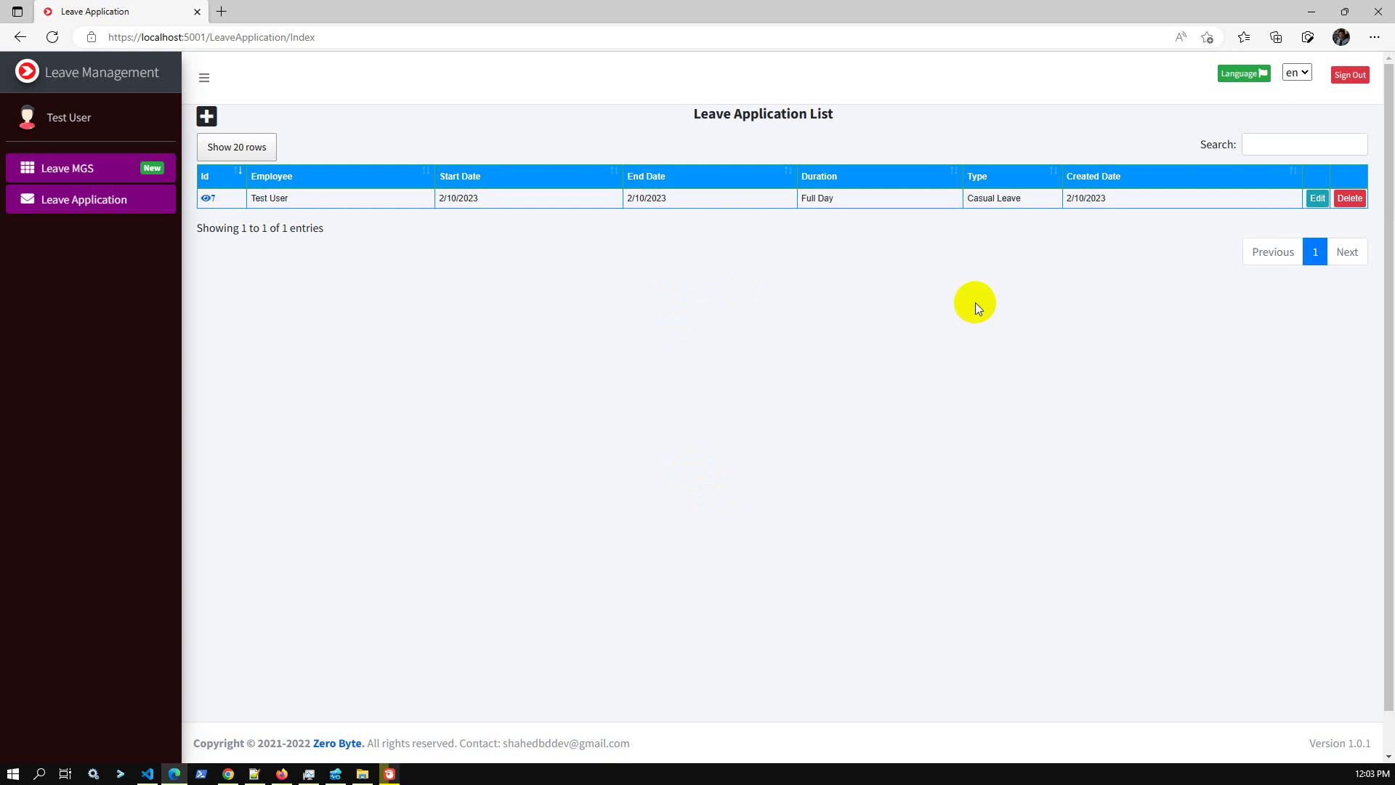
pyautogui.click(101, 76)
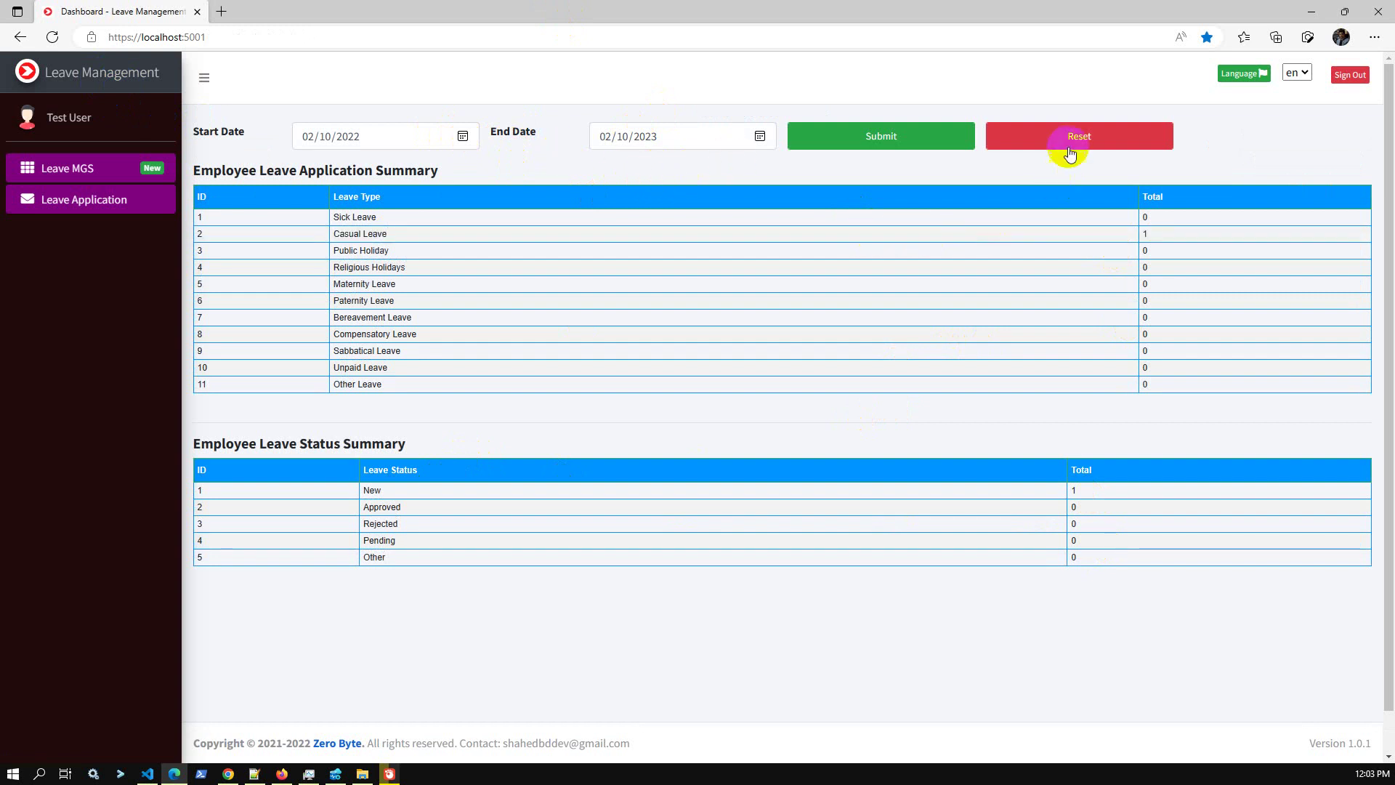
# Clear the dashboard date range and filter the summaries to today's date.
pyautogui.click(1075, 142)
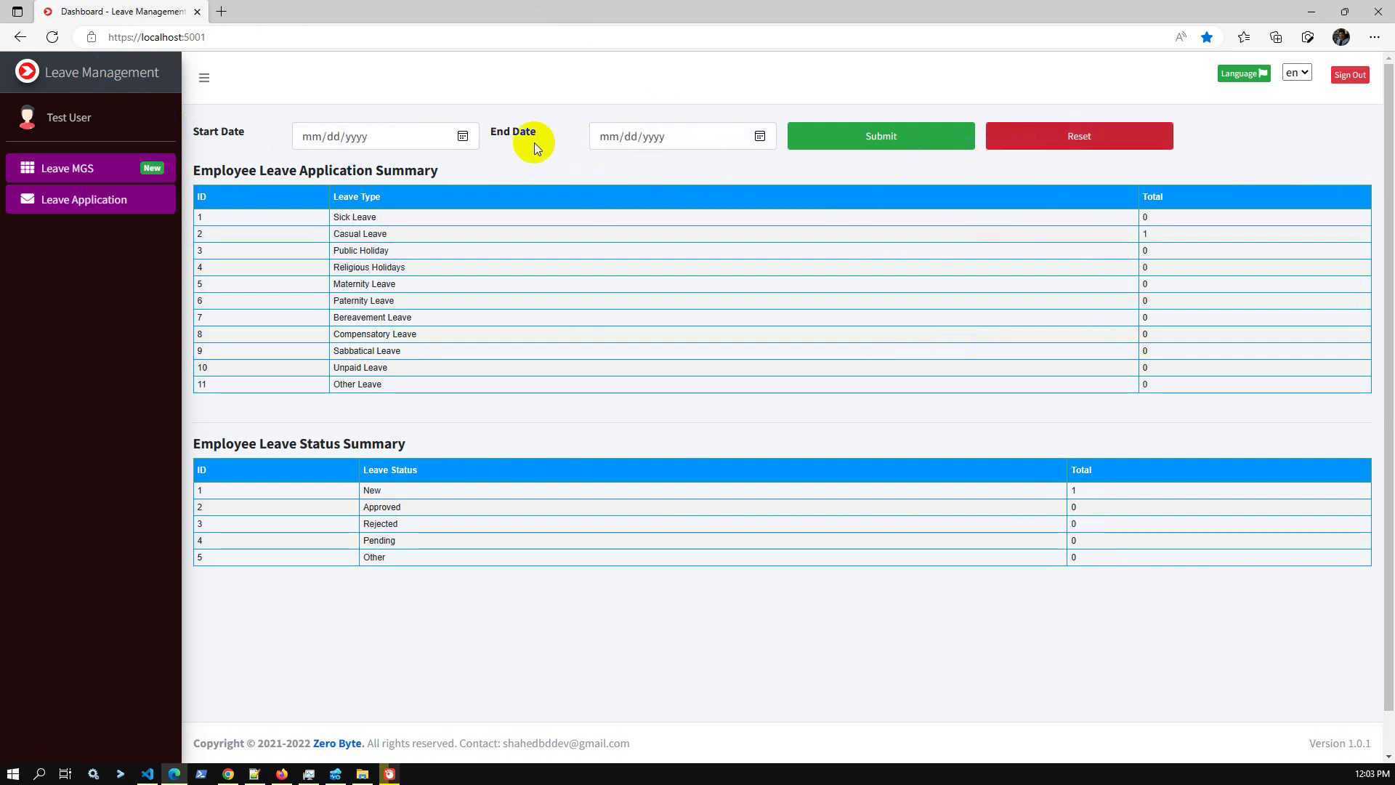
pyautogui.click(465, 138)
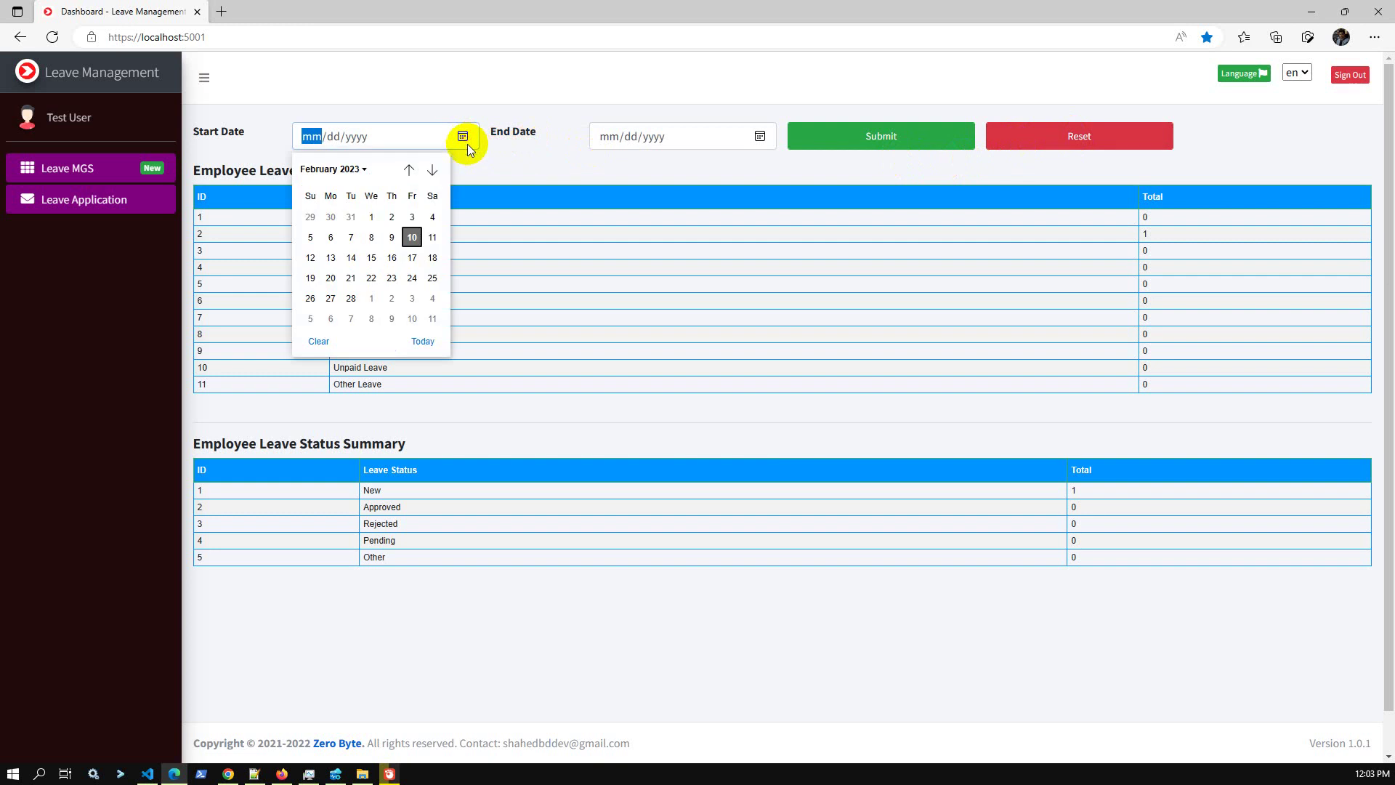
pyautogui.click(422, 340)
pyautogui.click(760, 137)
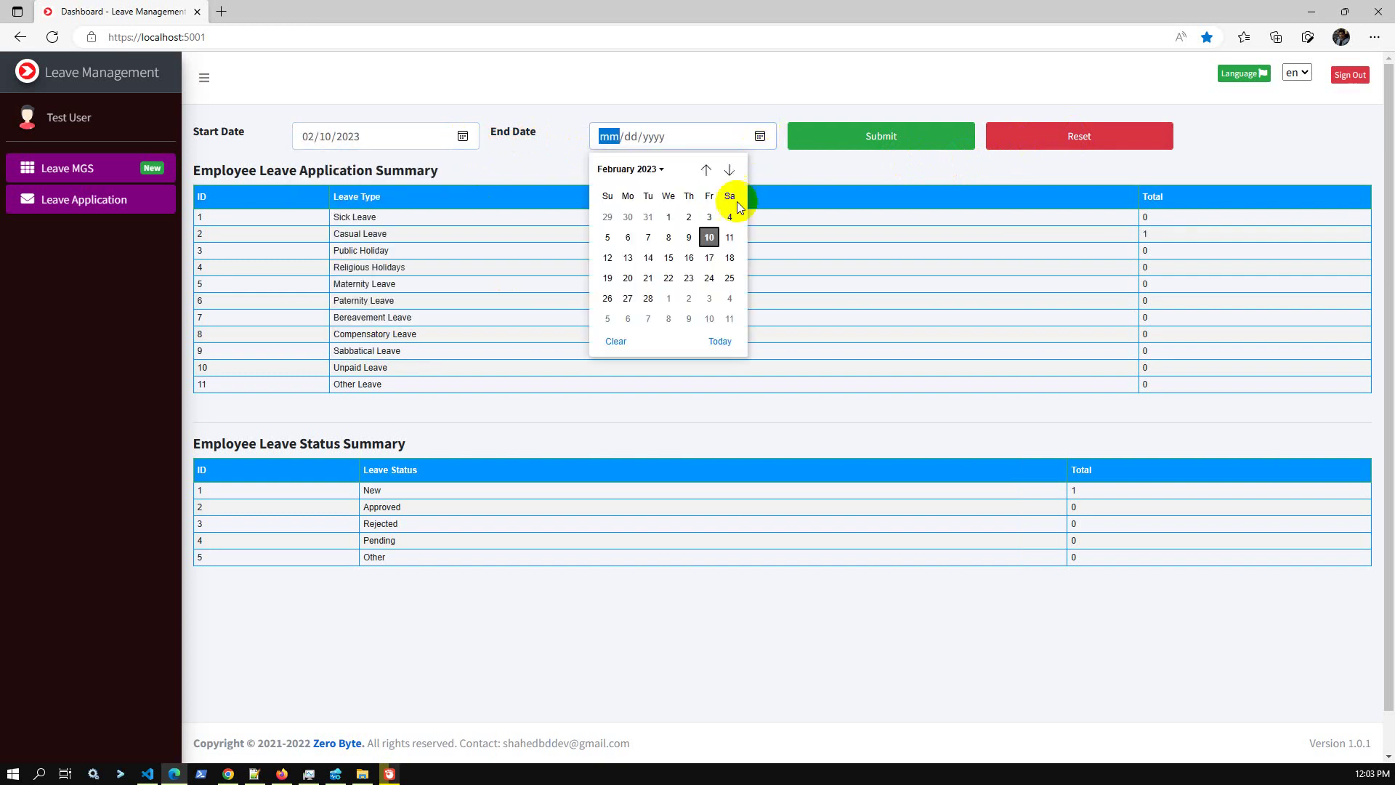
pyautogui.click(720, 341)
pyautogui.click(894, 138)
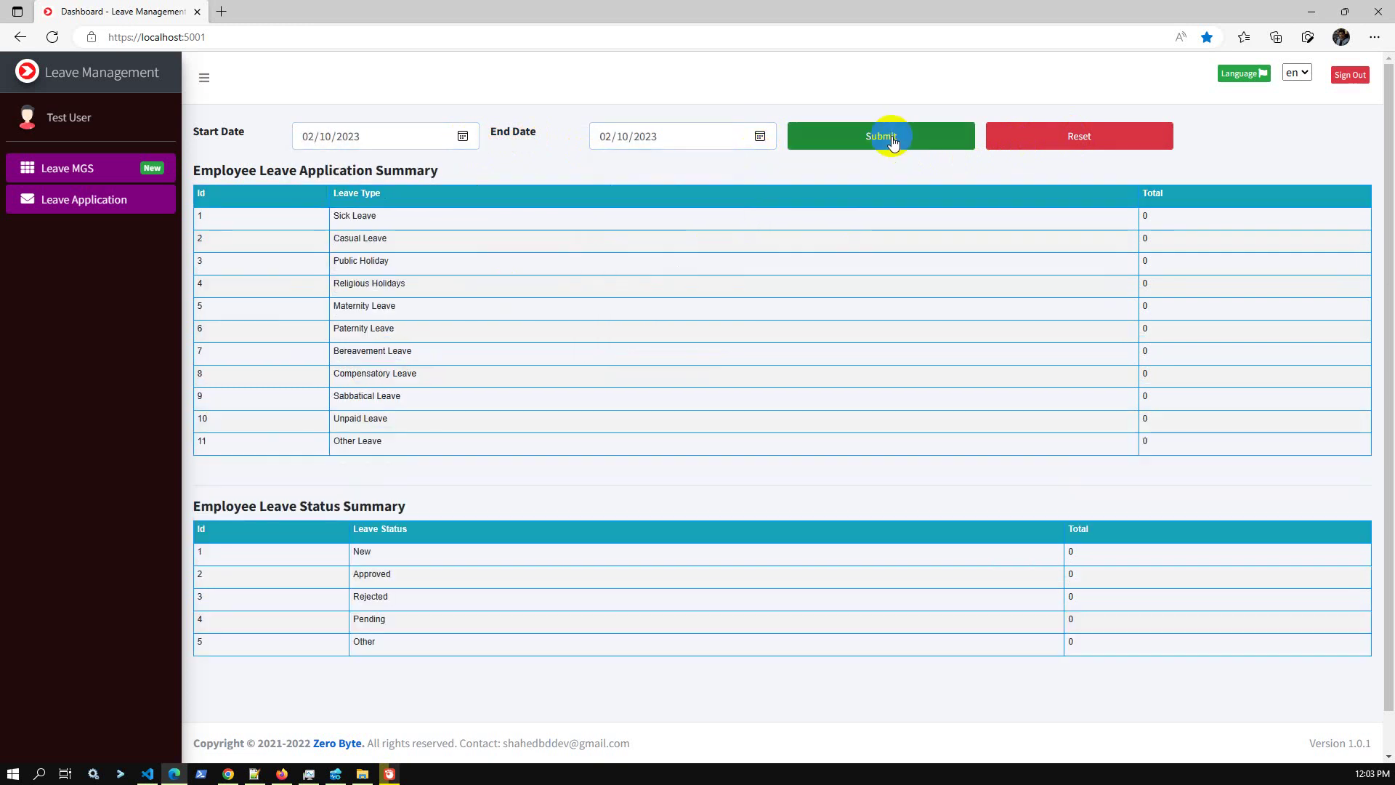
# Filter the leave summaries to 02/09/2023–02/11/2023, then sign Test User out.
pyautogui.click(465, 136)
pyautogui.click(386, 237)
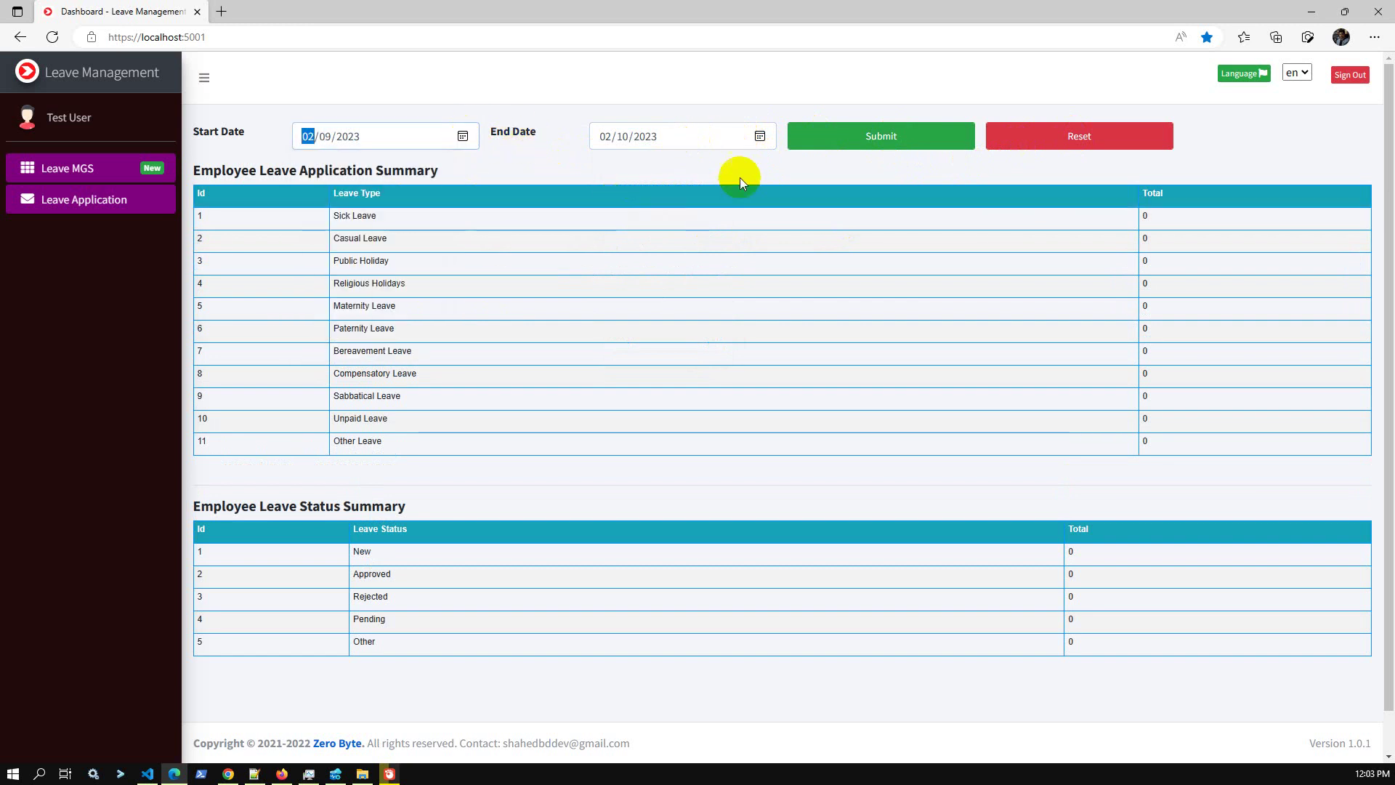
pyautogui.click(759, 136)
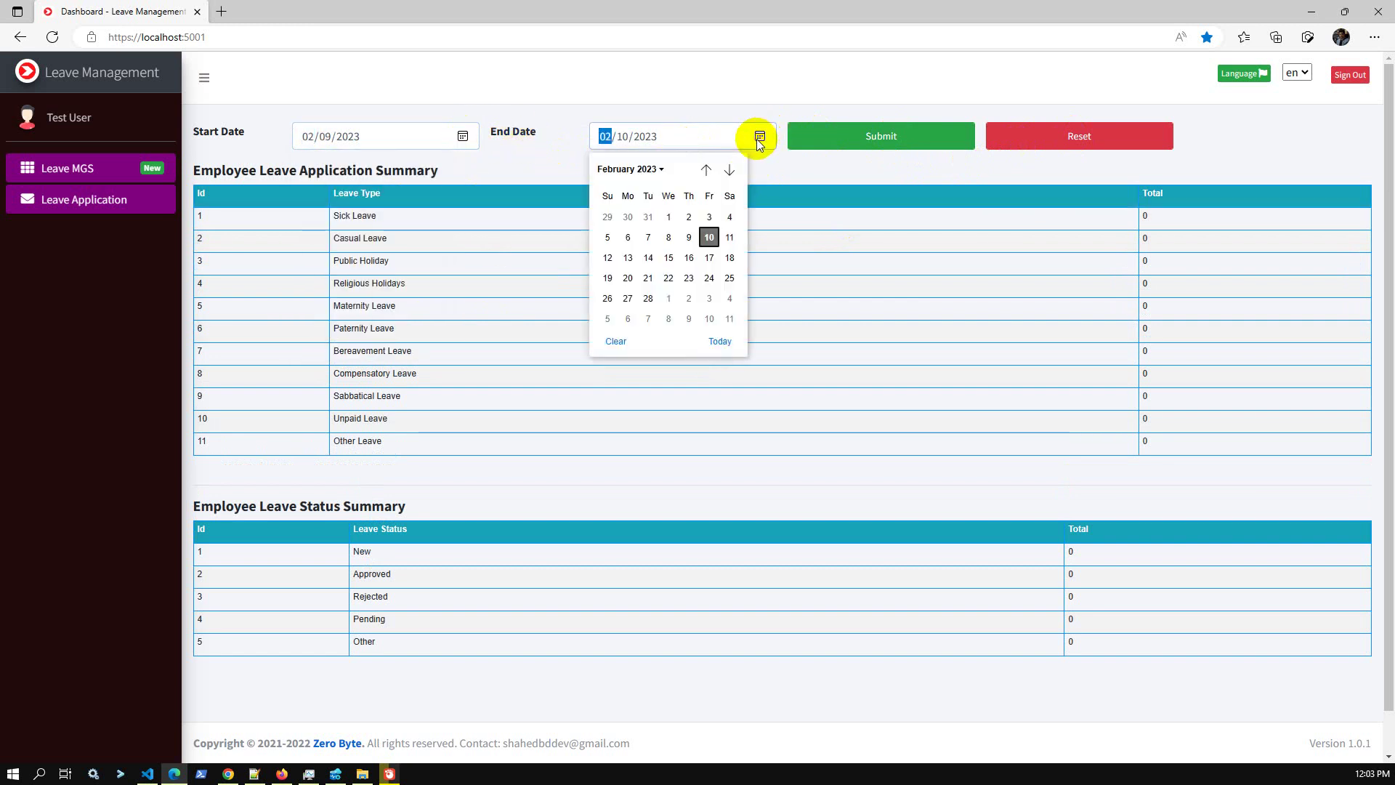
pyautogui.click(729, 238)
pyautogui.click(881, 138)
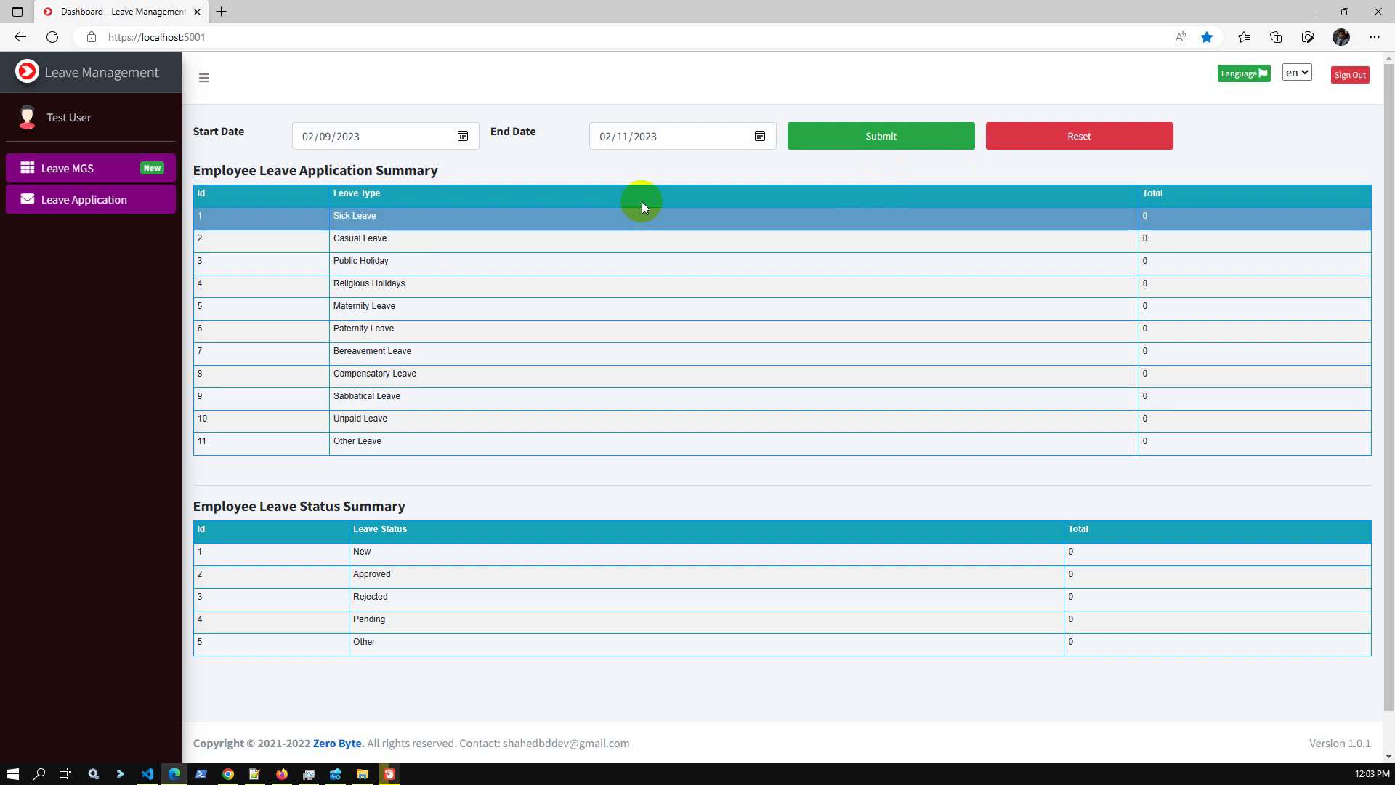
pyautogui.click(86, 124)
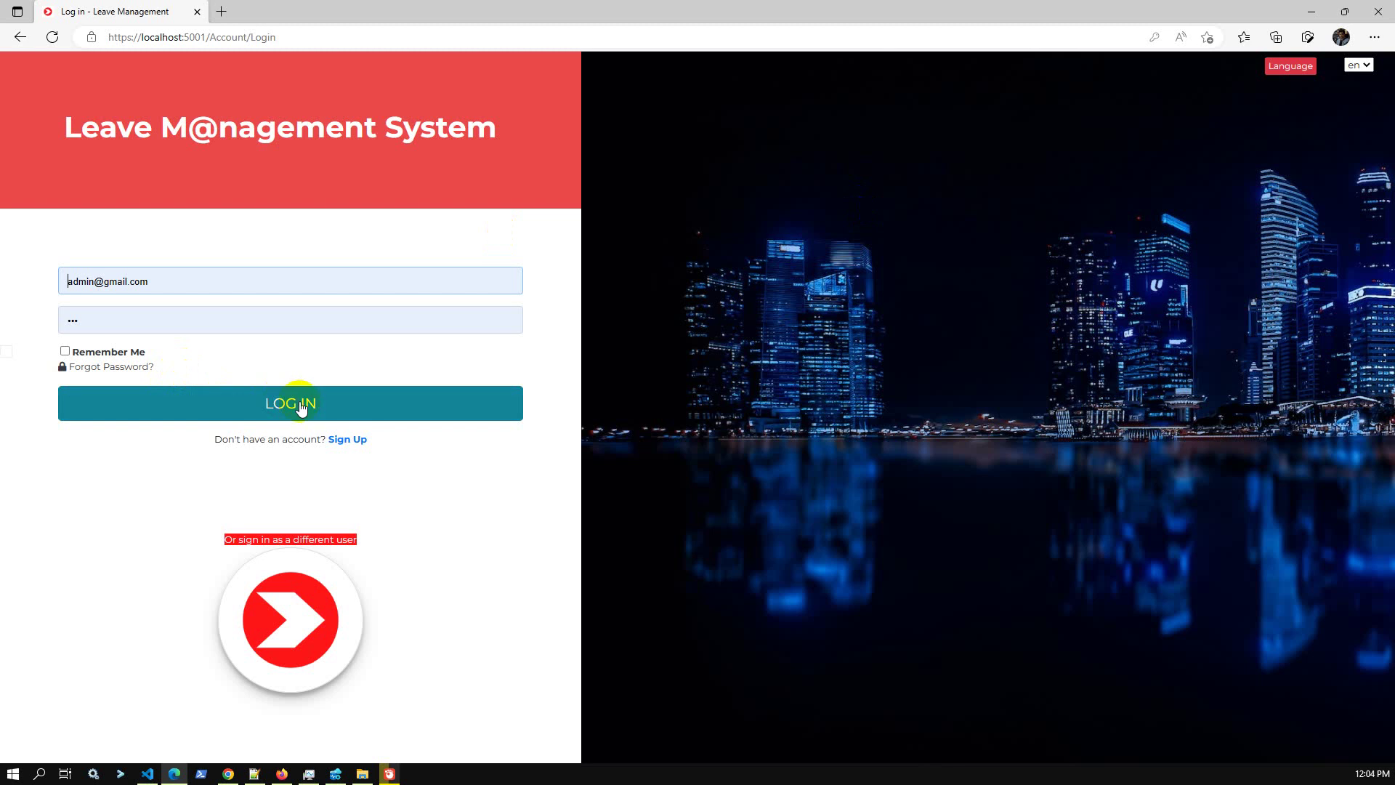
# Log in as Super Admin, view the User Role list, then review the dashboard's recent leave applications.
pyautogui.click(305, 406)
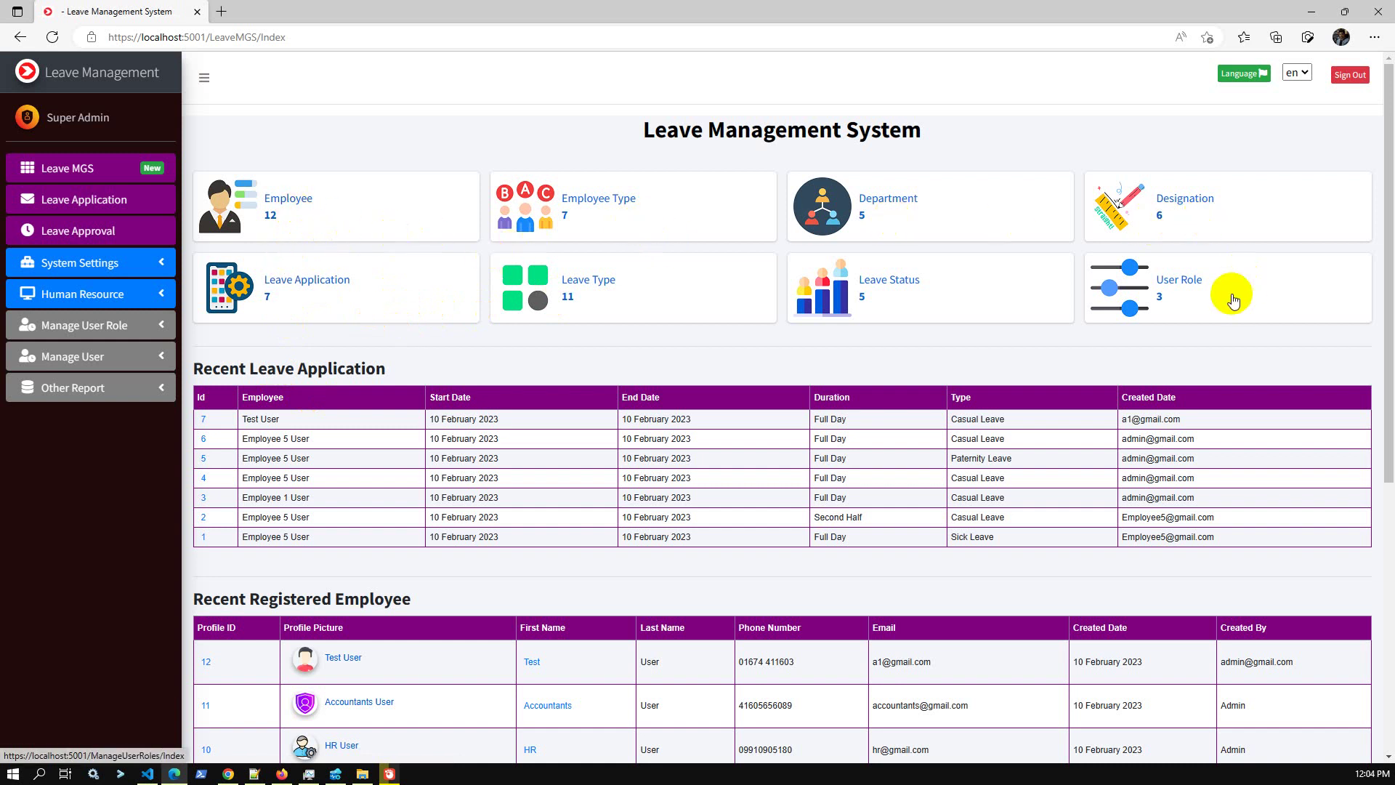
pyautogui.click(1198, 295)
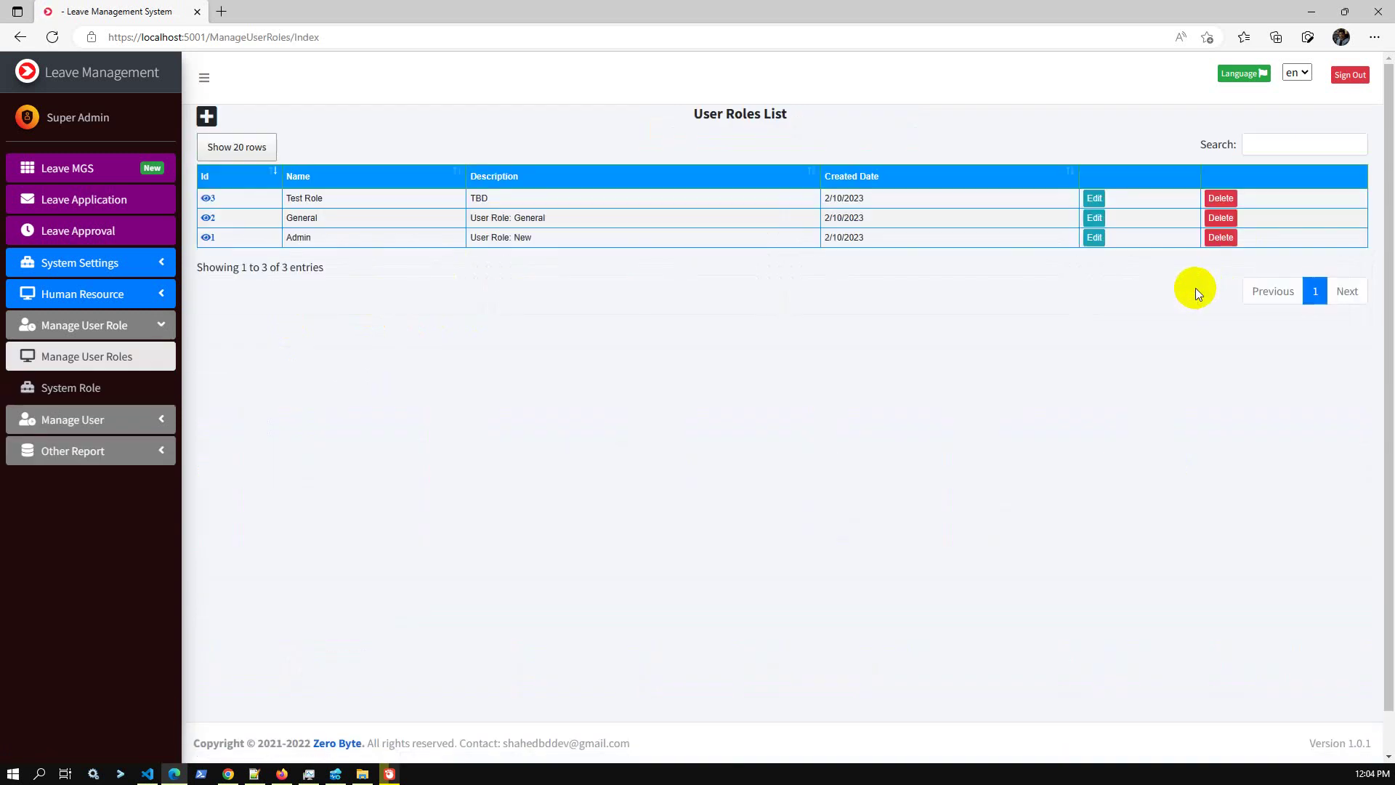
pyautogui.click(75, 169)
pyautogui.scroll(-3, 758, 441)
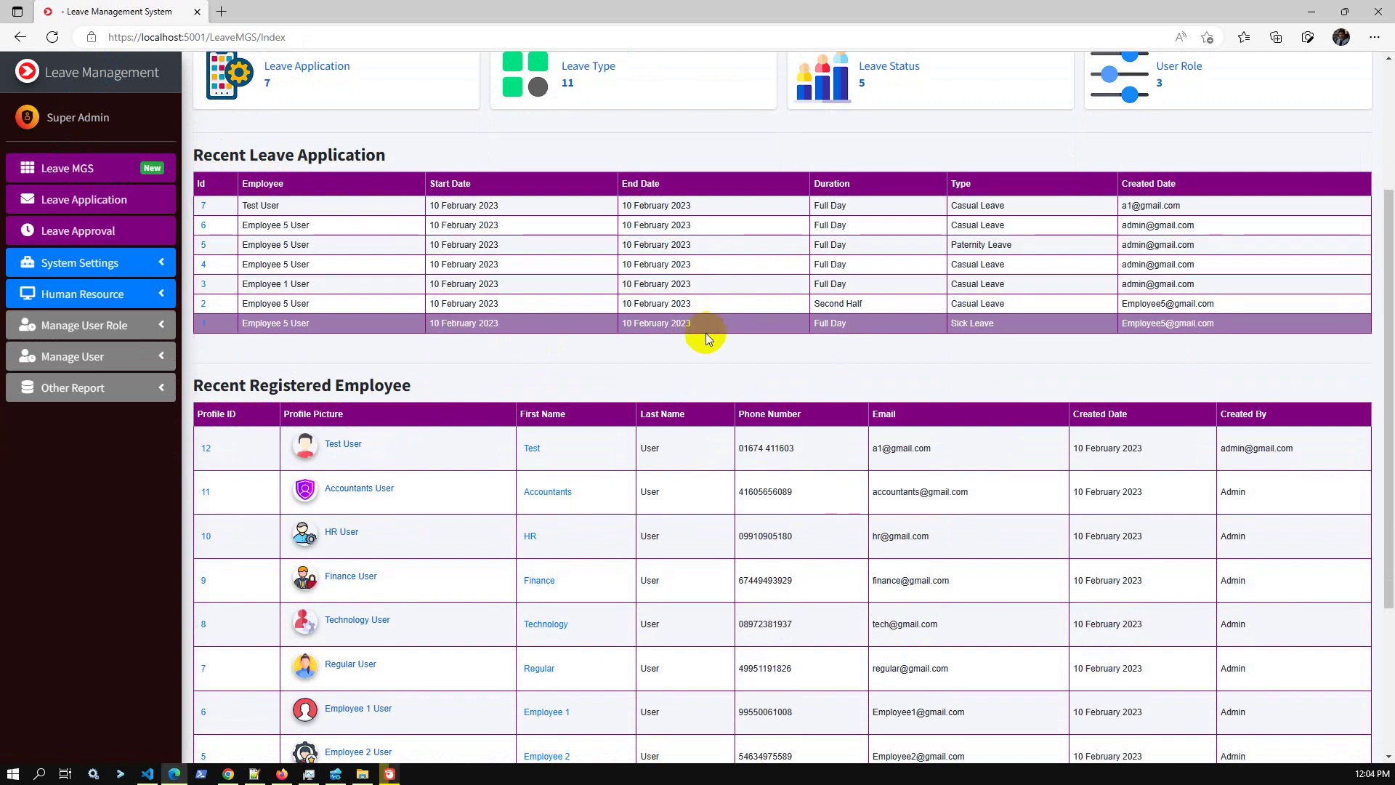
pyautogui.scroll(-3, 267, 251)
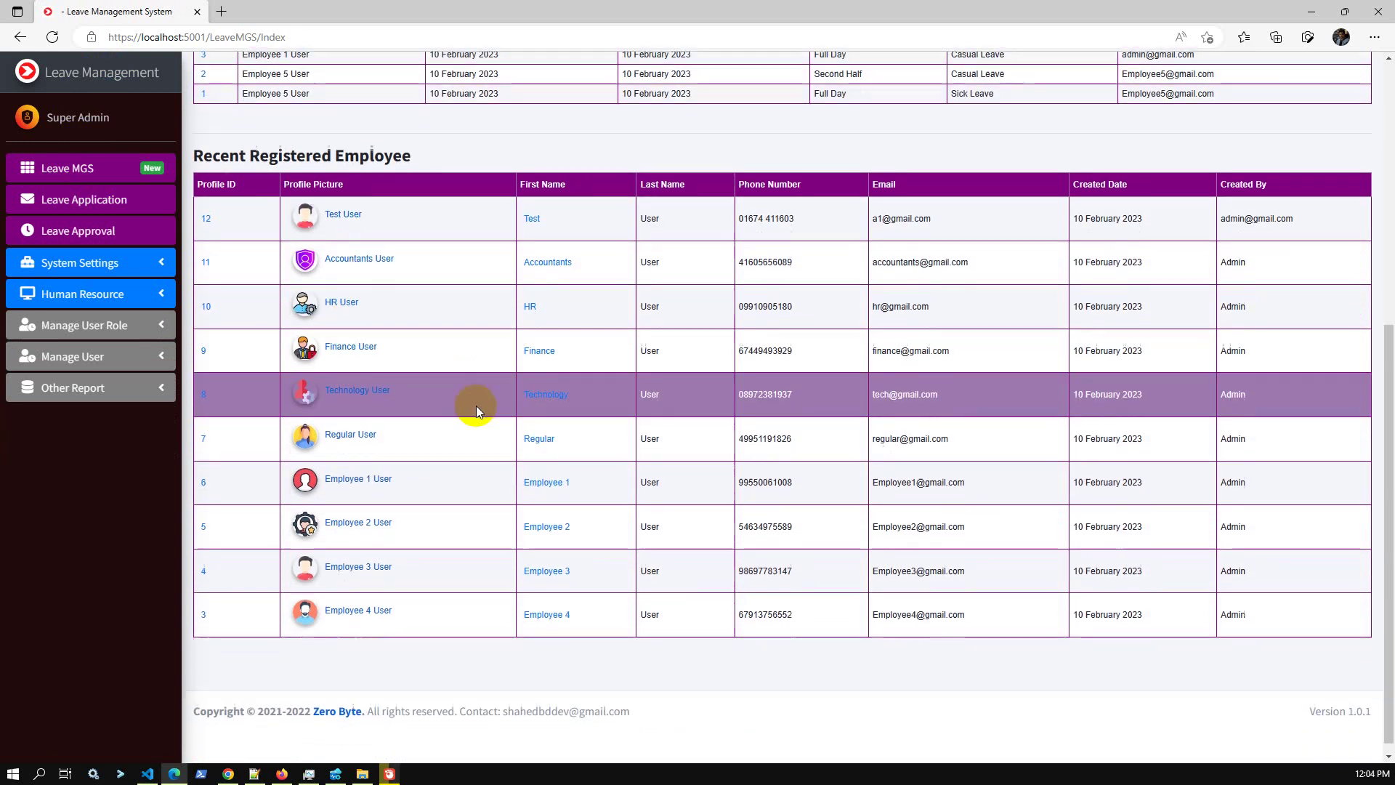
pyautogui.scroll(6, 477, 405)
# Look through the system settings pages, then go to the Human Resource attendance list.
pyautogui.click(73, 272)
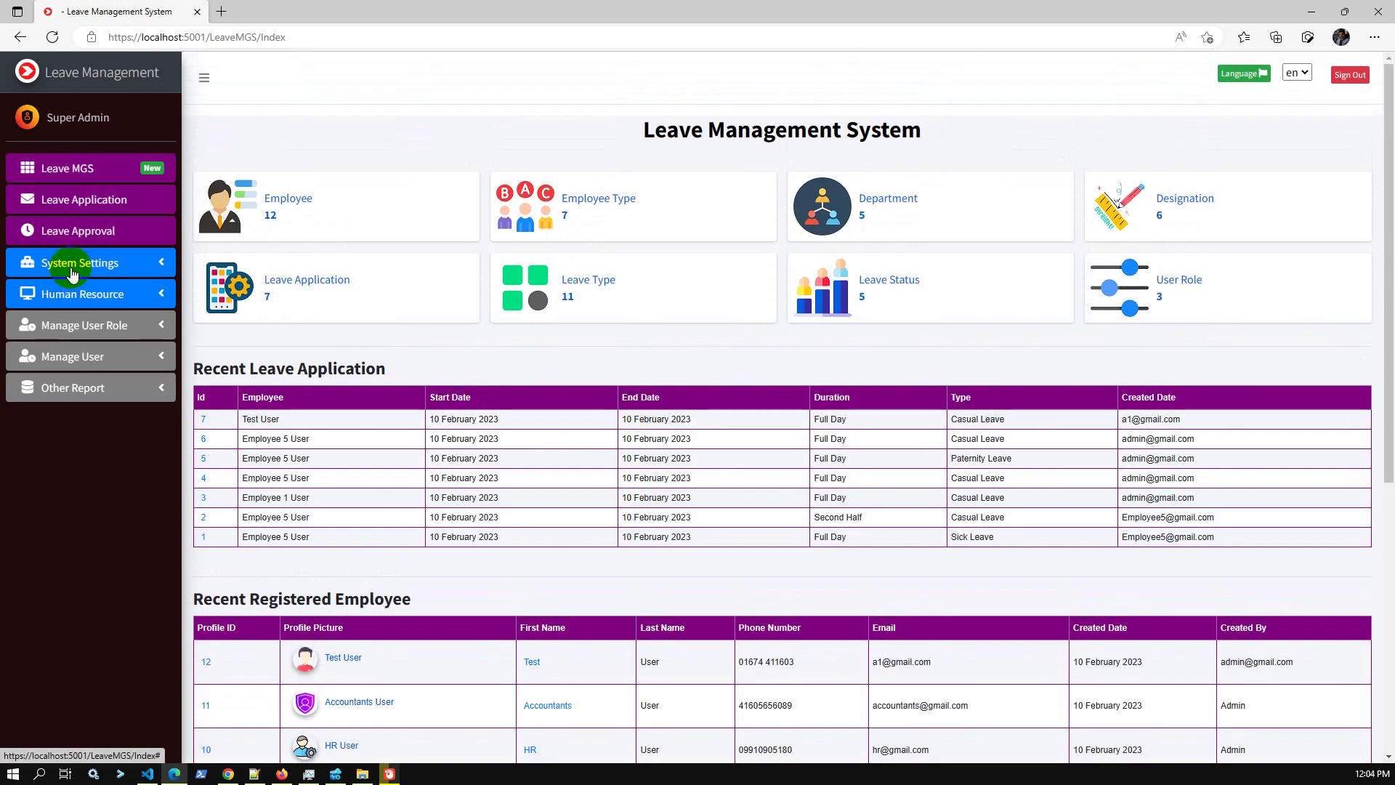
pyautogui.click(135, 265)
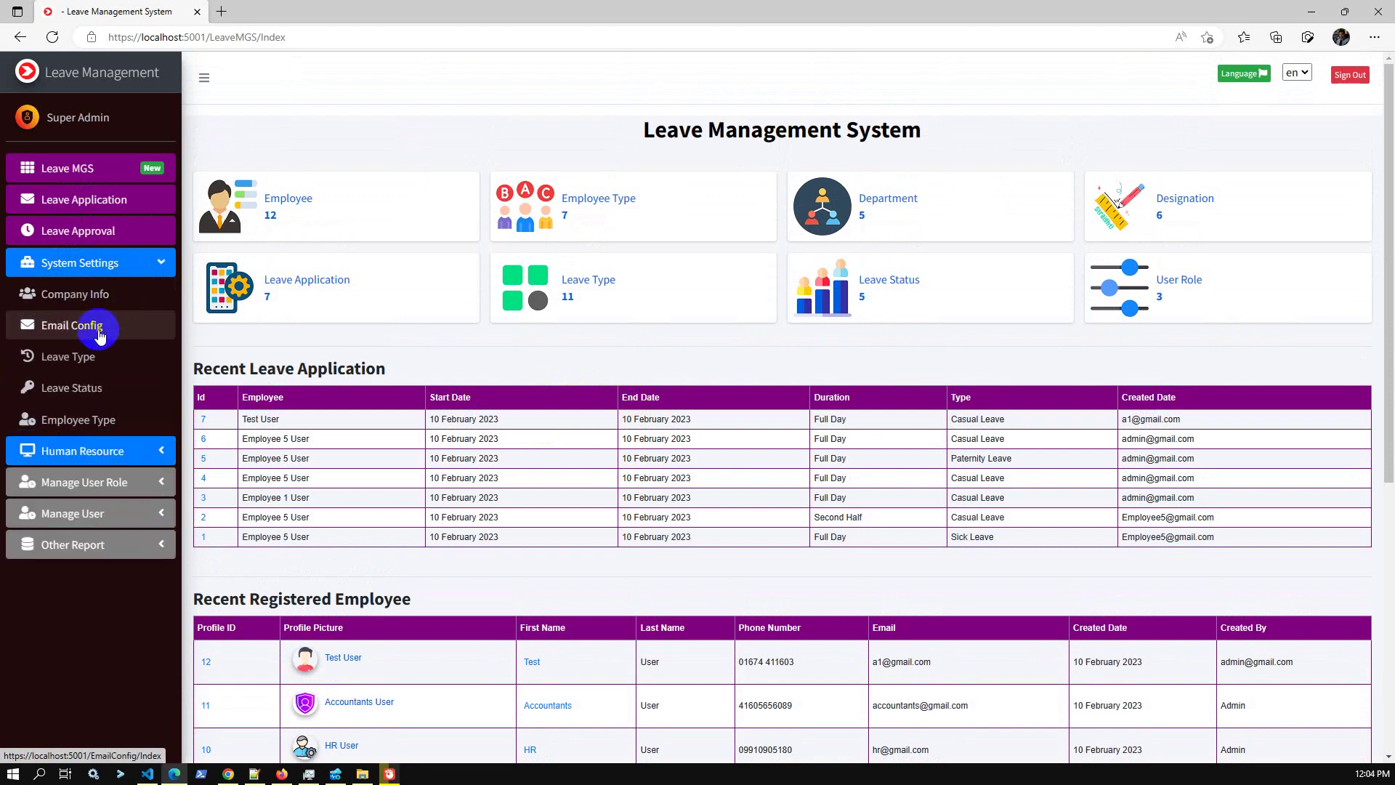
pyautogui.click(97, 436)
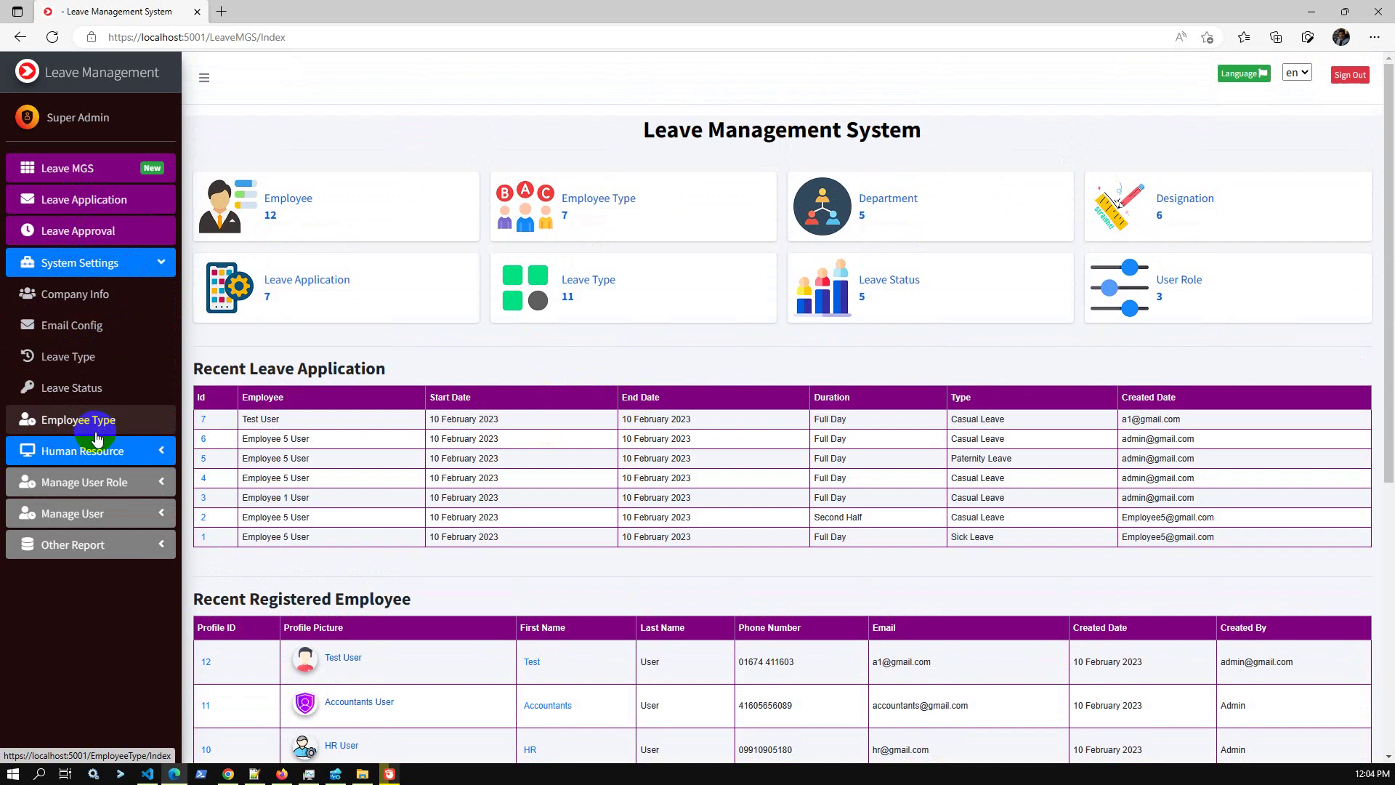
pyautogui.click(127, 264)
pyautogui.click(122, 295)
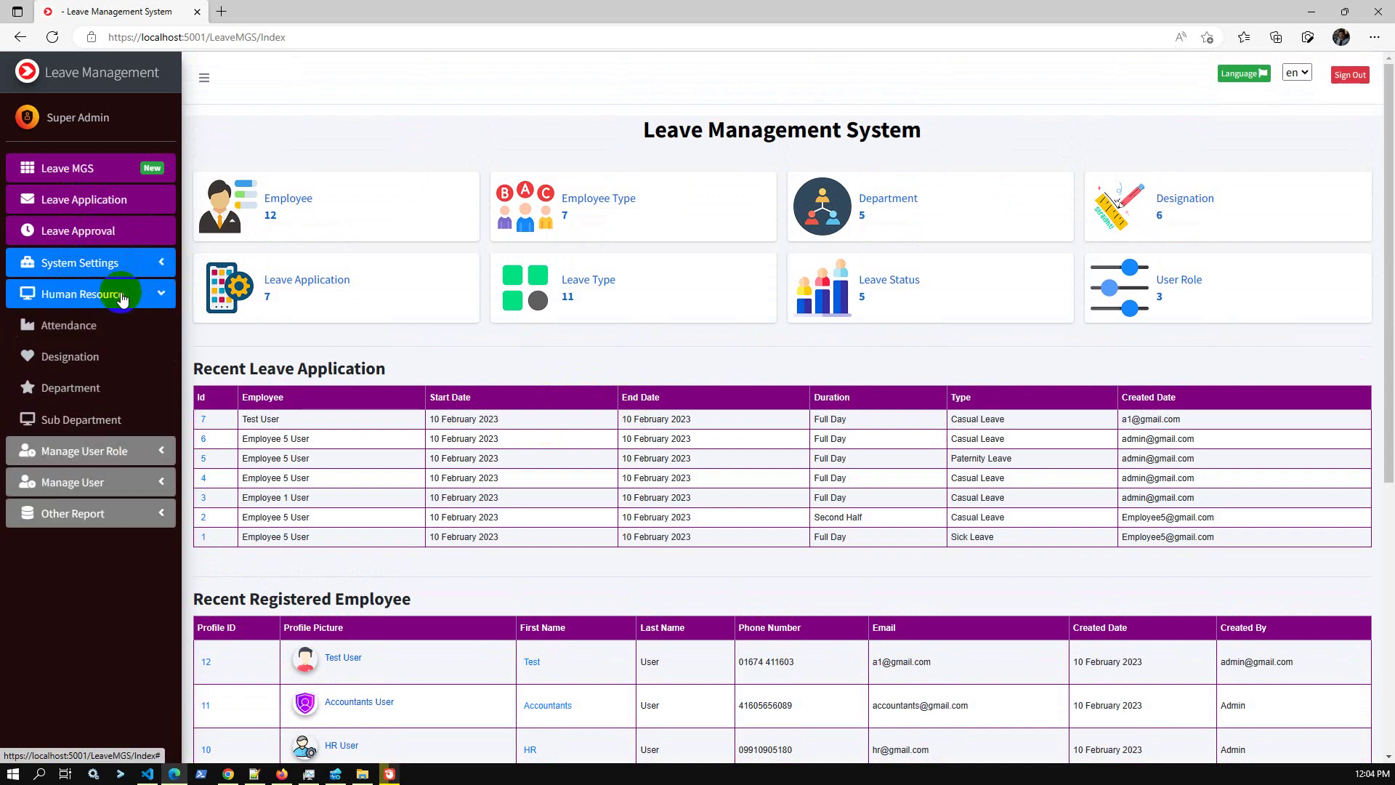
pyautogui.click(86, 325)
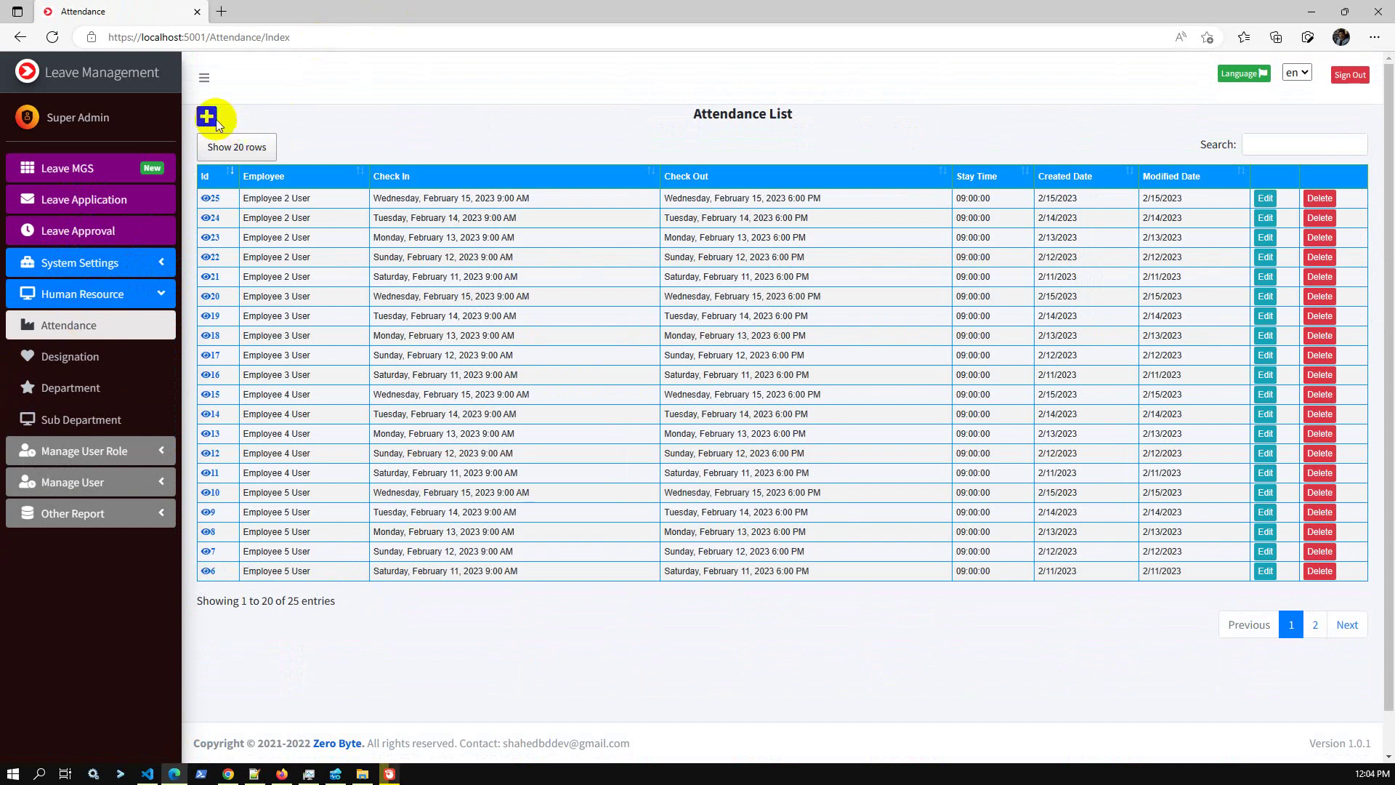
# Save a new attendance record for Test User on 02/10/2023, 9:00 AM–6:00 PM.
pyautogui.click(207, 116)
pyautogui.click(658, 152)
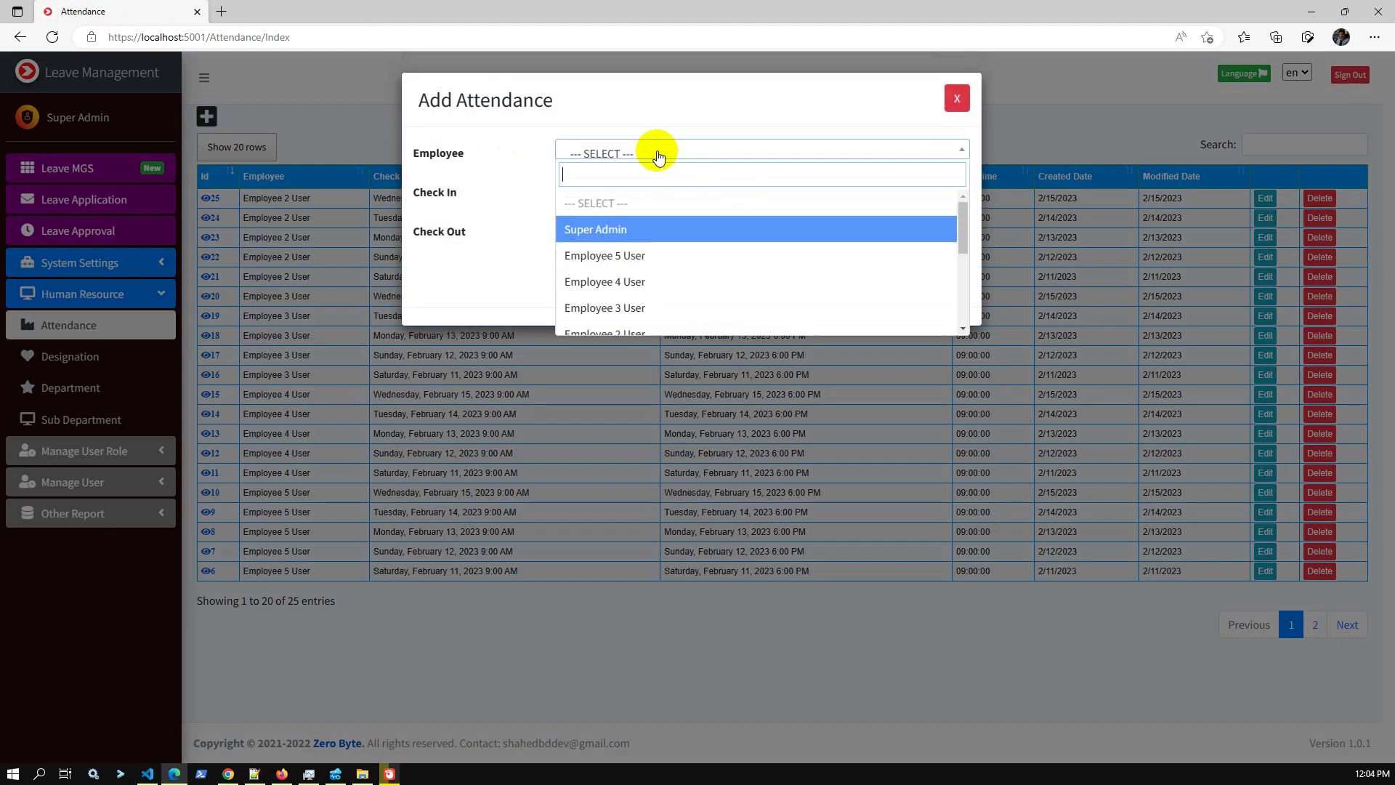
pyautogui.scroll(-2, 630, 325)
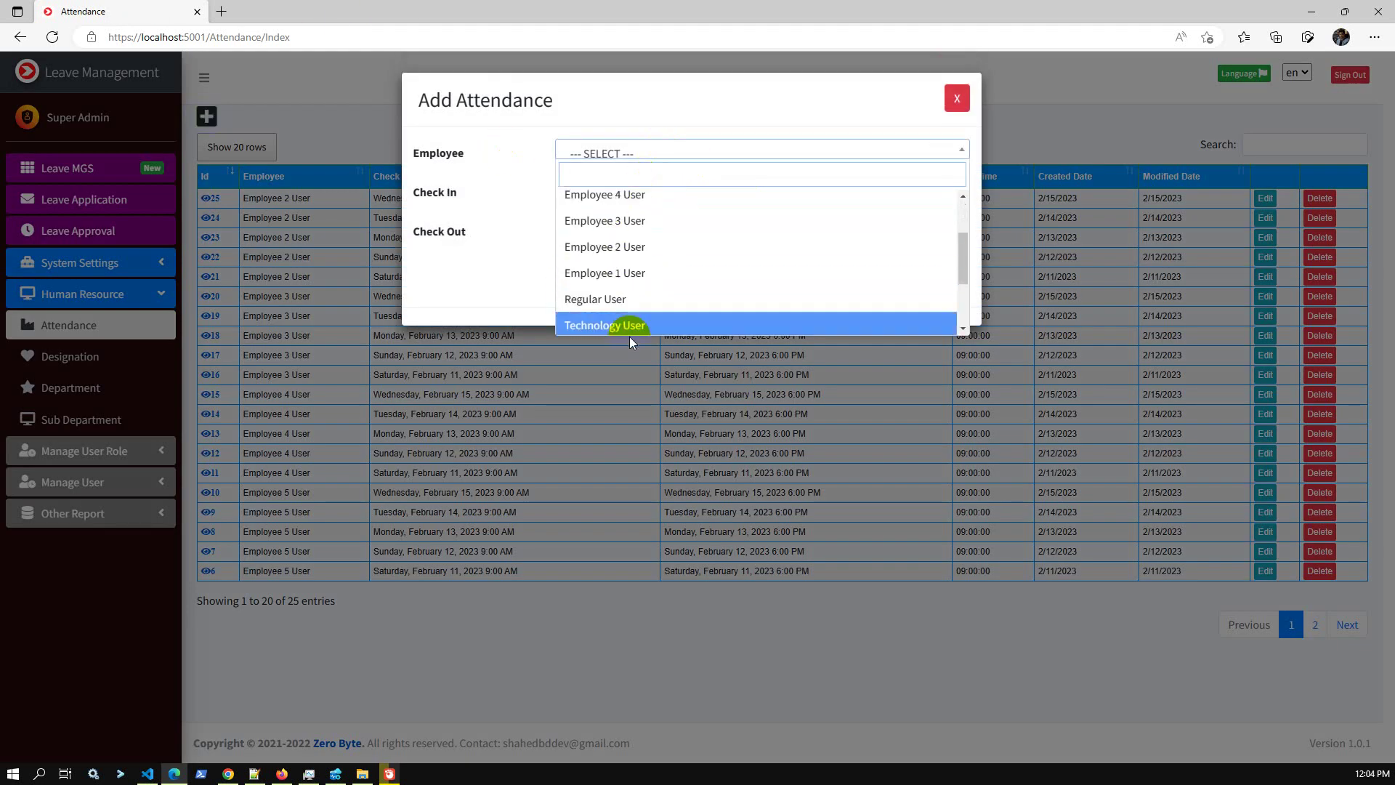
pyautogui.scroll(-2, 629, 331)
pyautogui.click(632, 323)
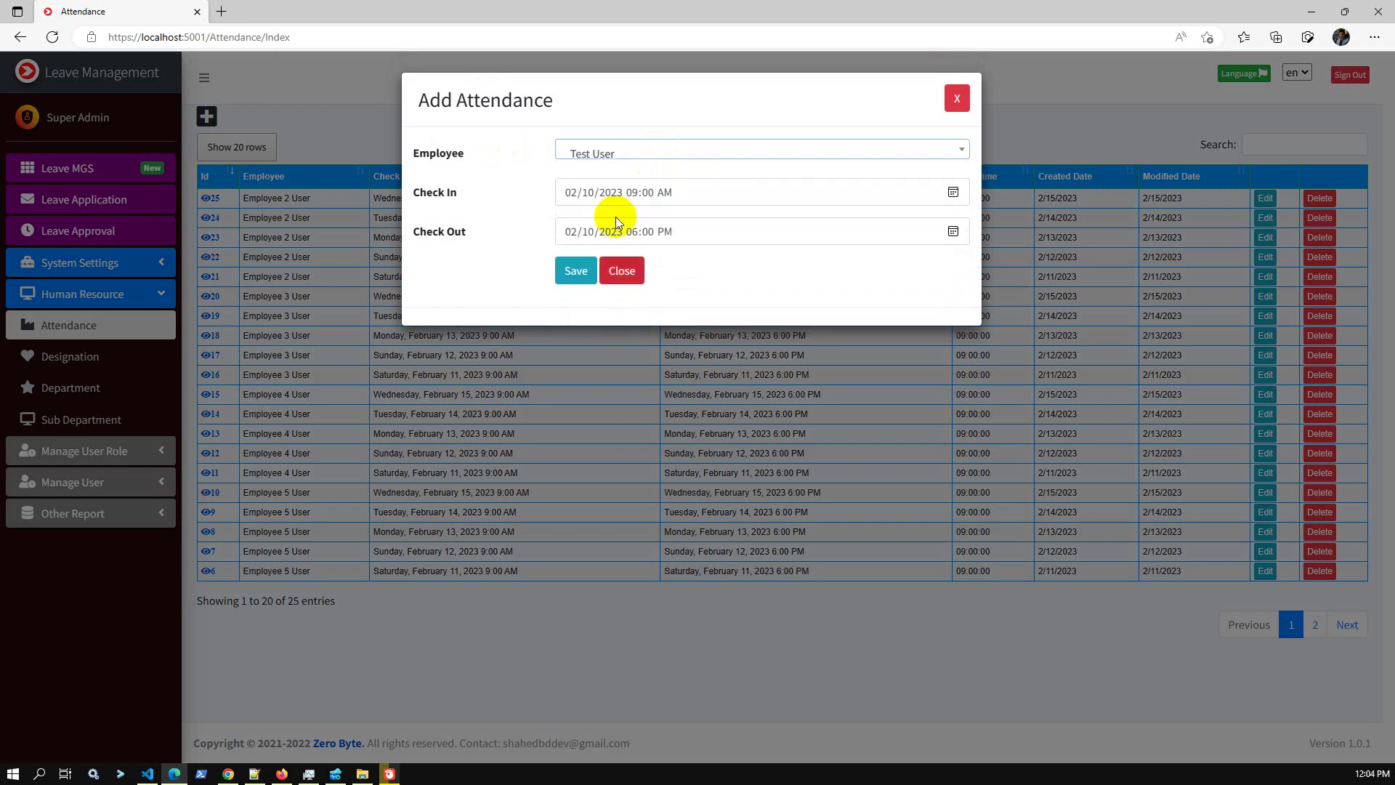
pyautogui.click(583, 276)
pyautogui.click(702, 508)
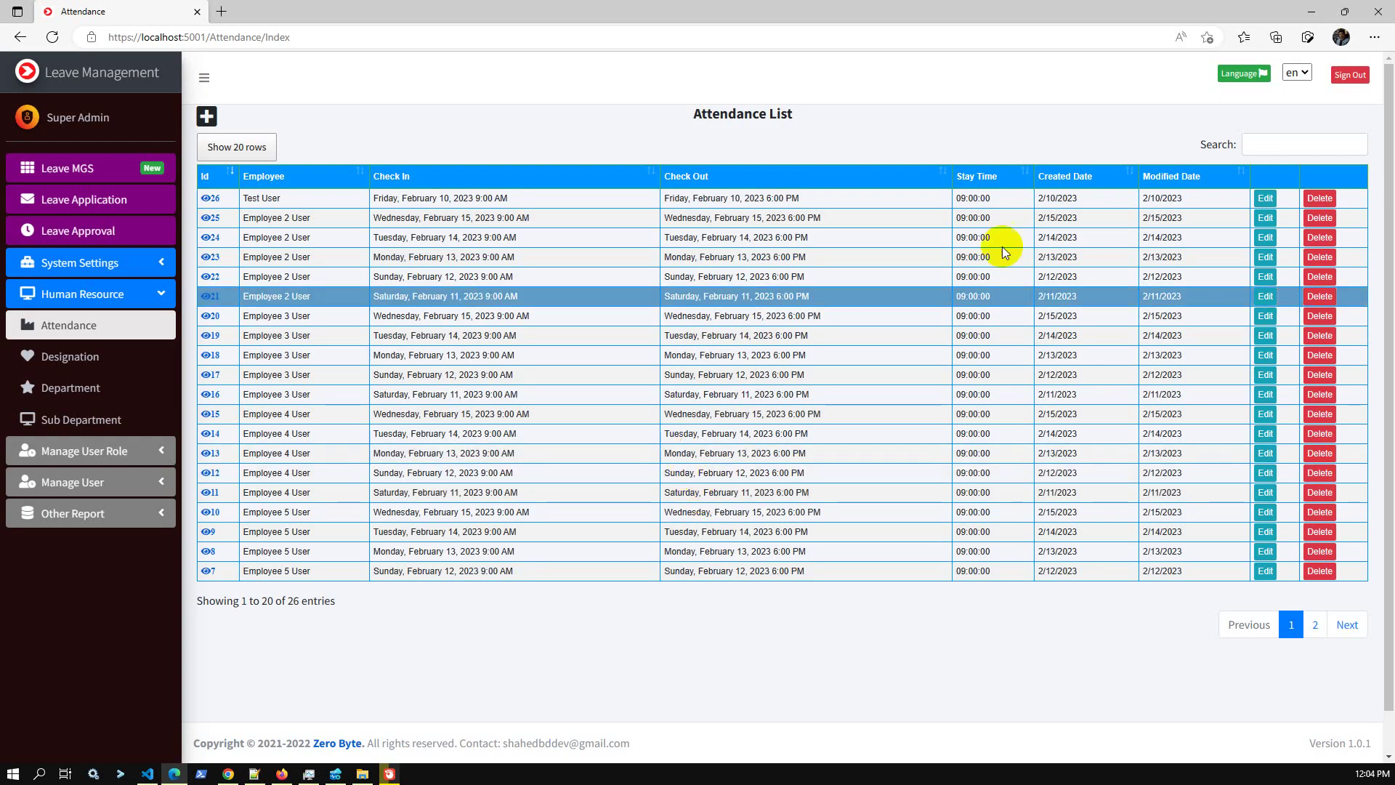
pyautogui.click(76, 355)
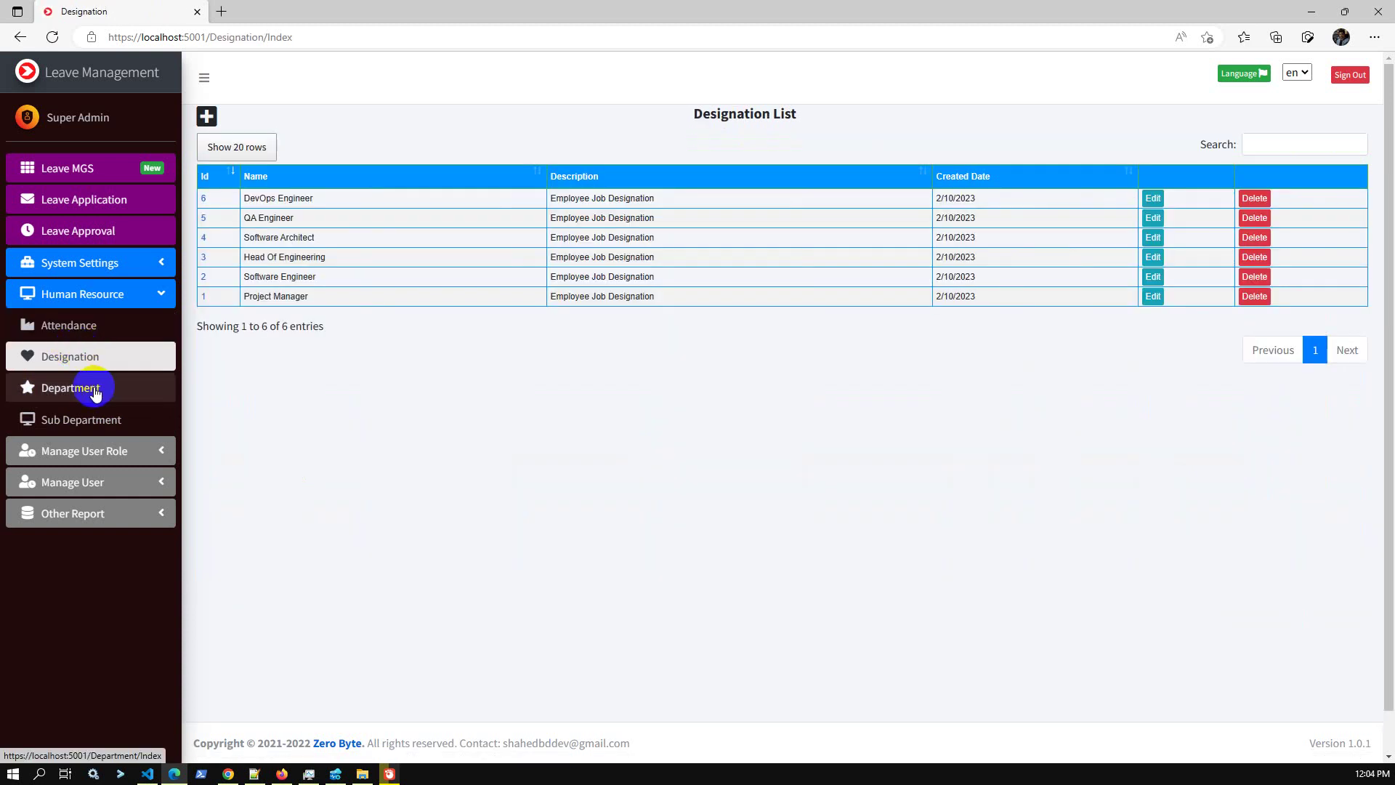
# Check the designations and User Management list, then view the Login History list of 47 entries.
pyautogui.click(115, 462)
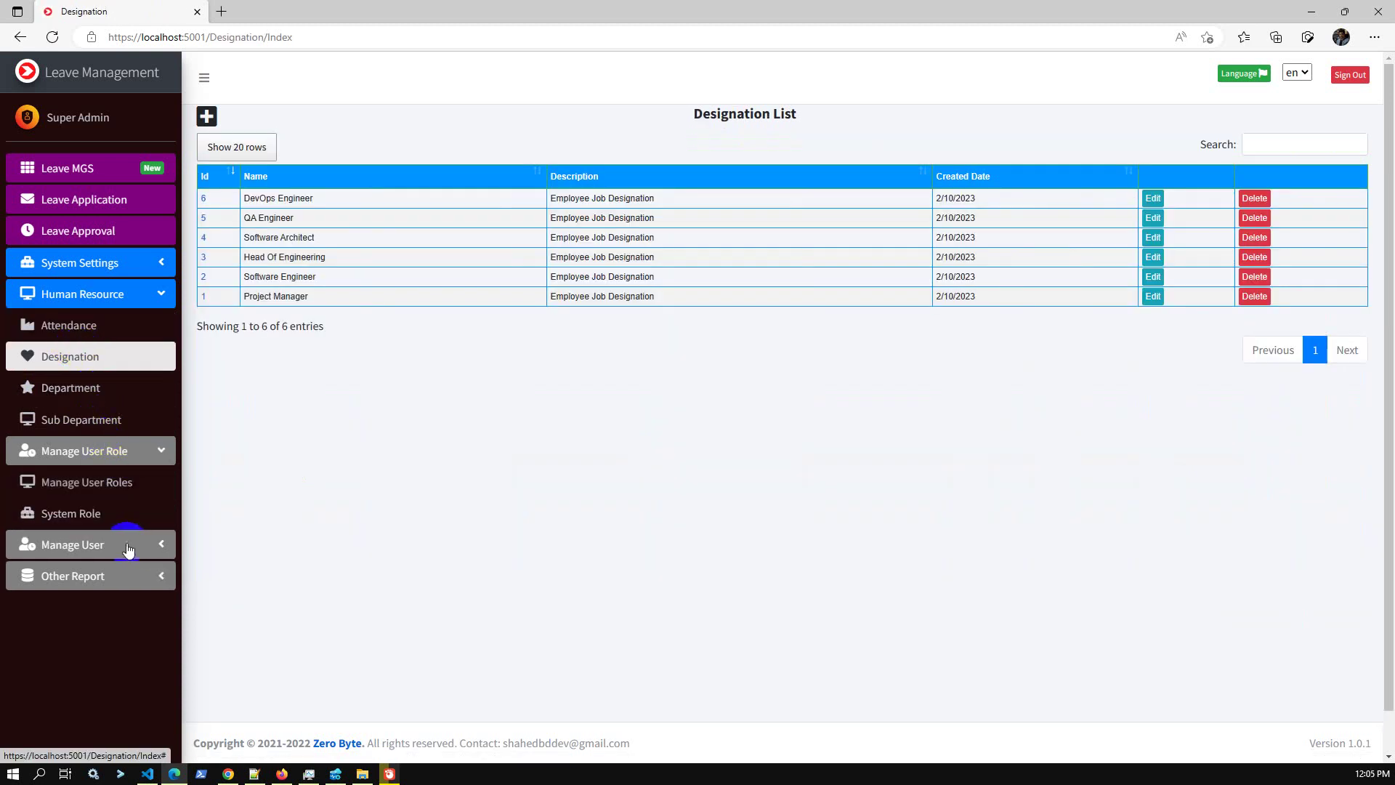
pyautogui.click(147, 298)
pyautogui.click(109, 419)
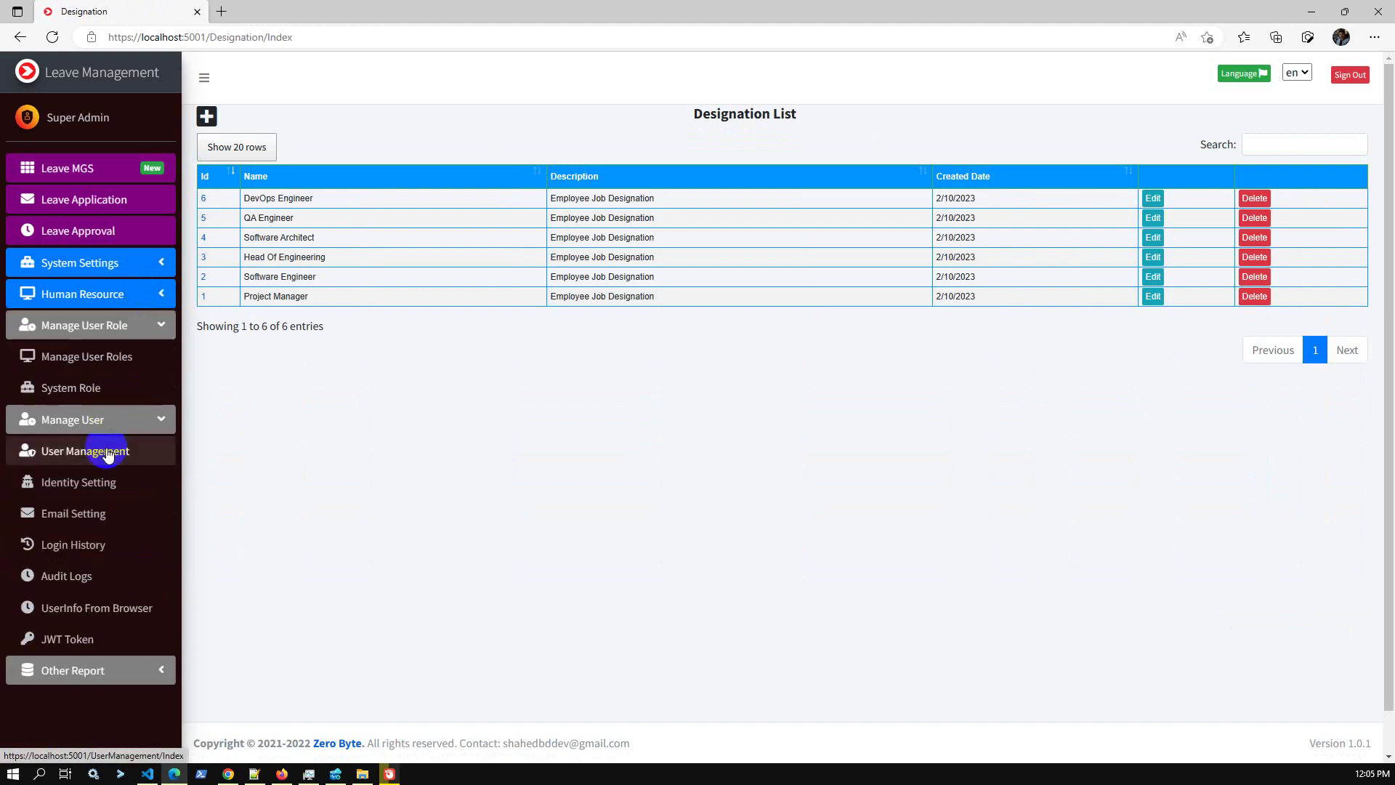
pyautogui.click(107, 453)
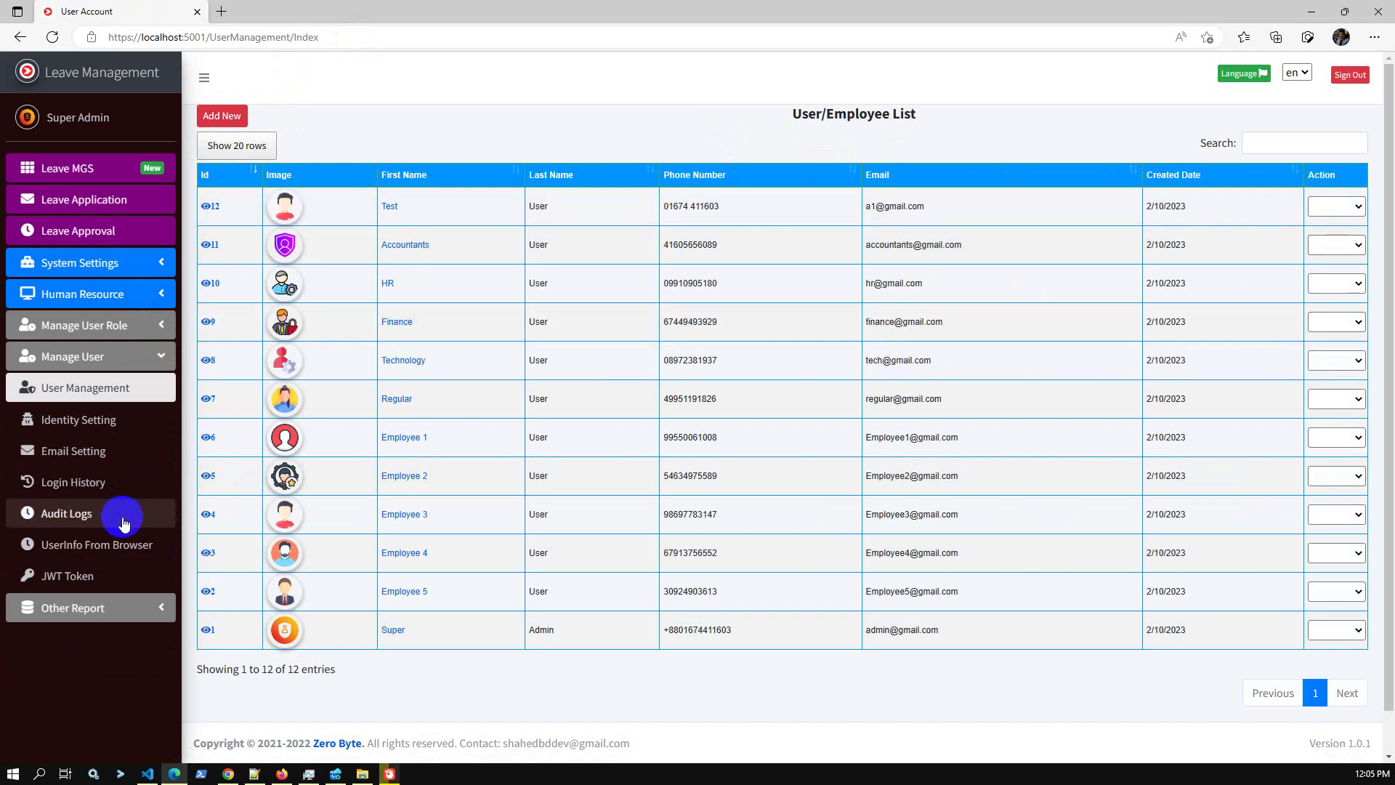
pyautogui.click(88, 484)
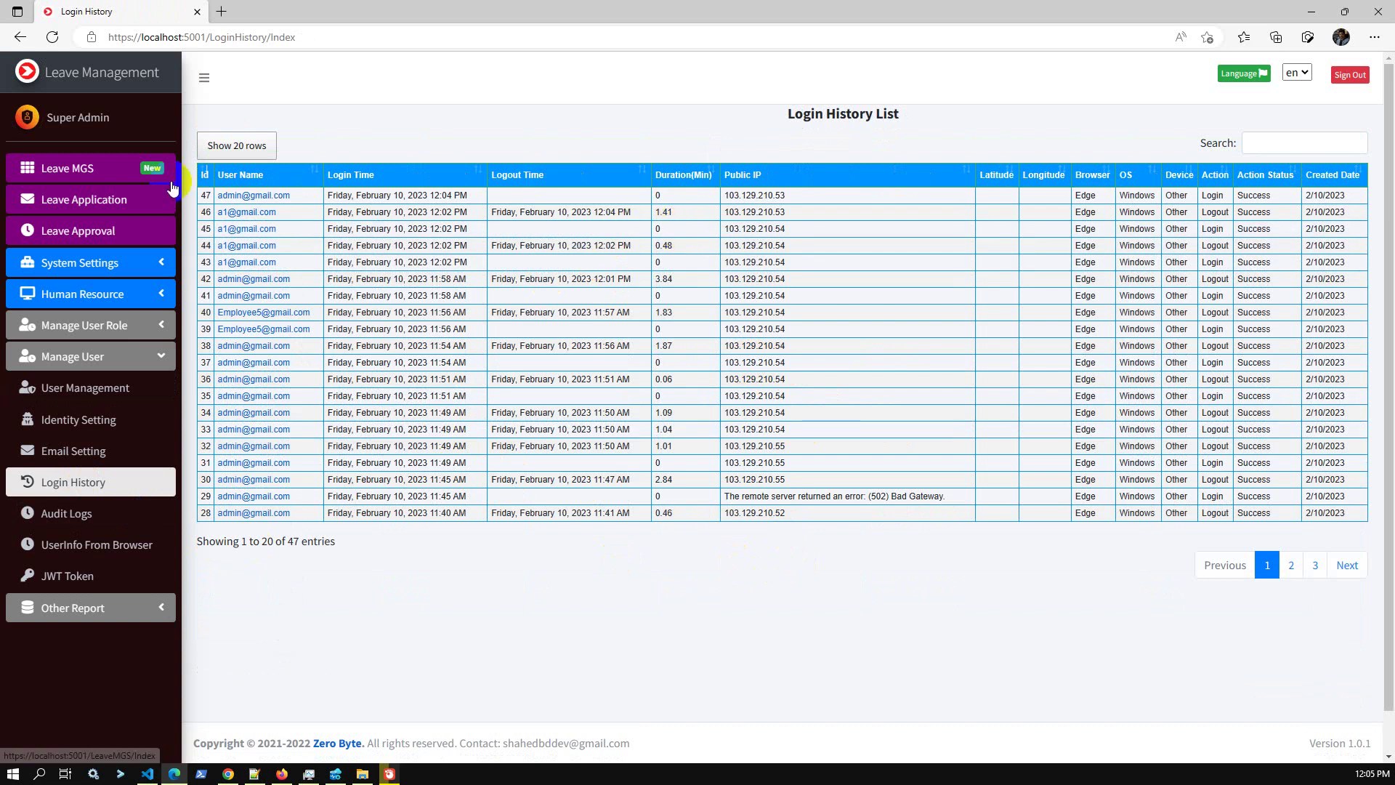
# Show the Leave Summary Report's leave totals for Employee 5 User.
pyautogui.click(51, 363)
pyautogui.click(109, 420)
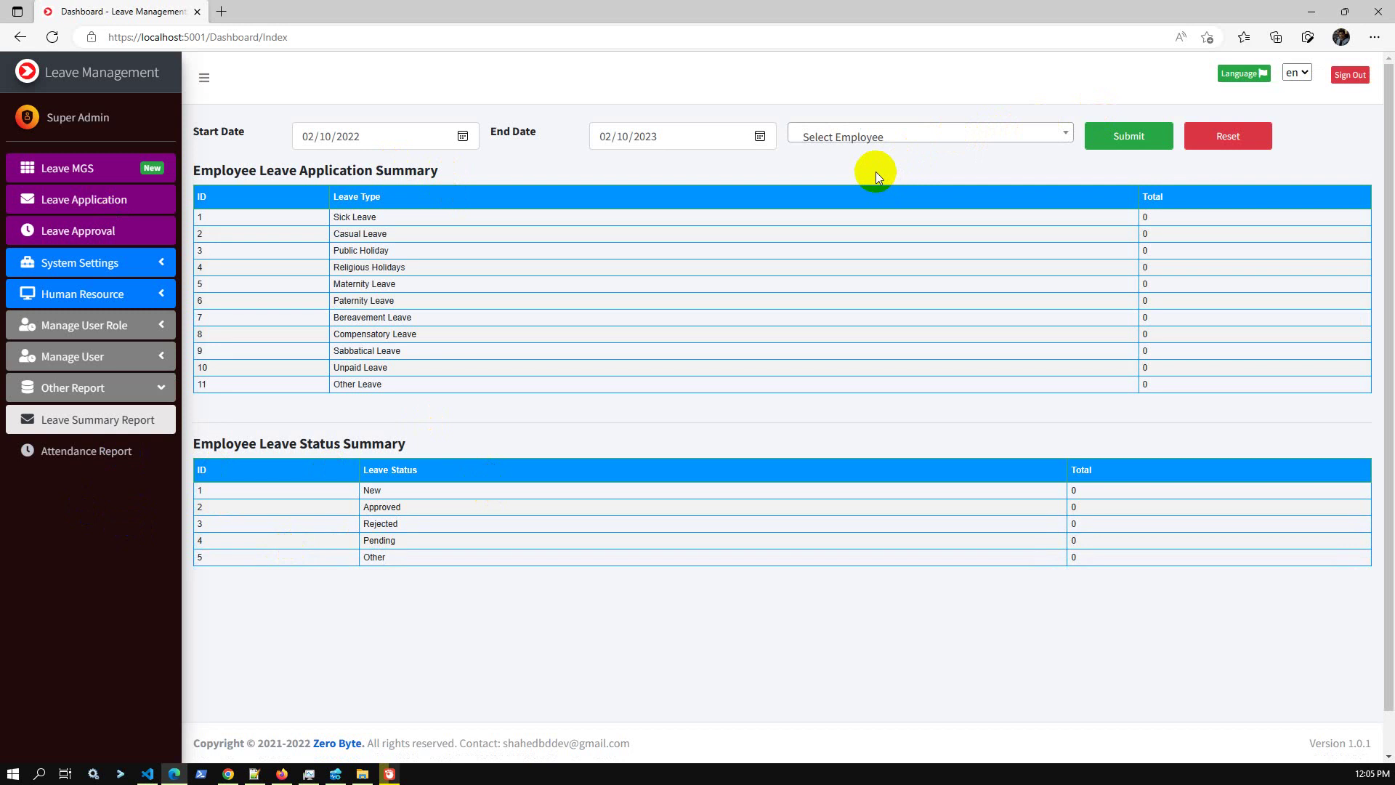
pyautogui.click(862, 138)
pyautogui.click(862, 240)
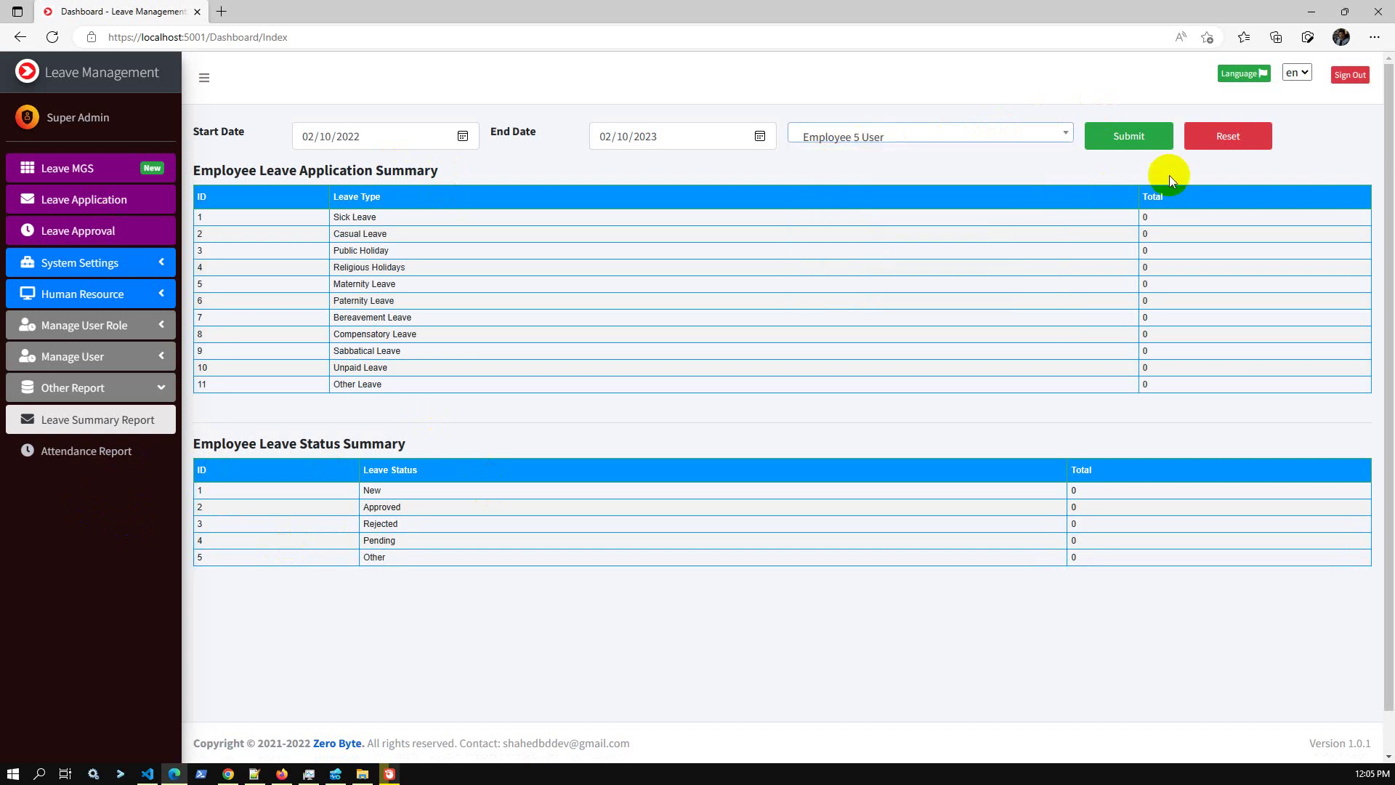
pyautogui.click(1137, 136)
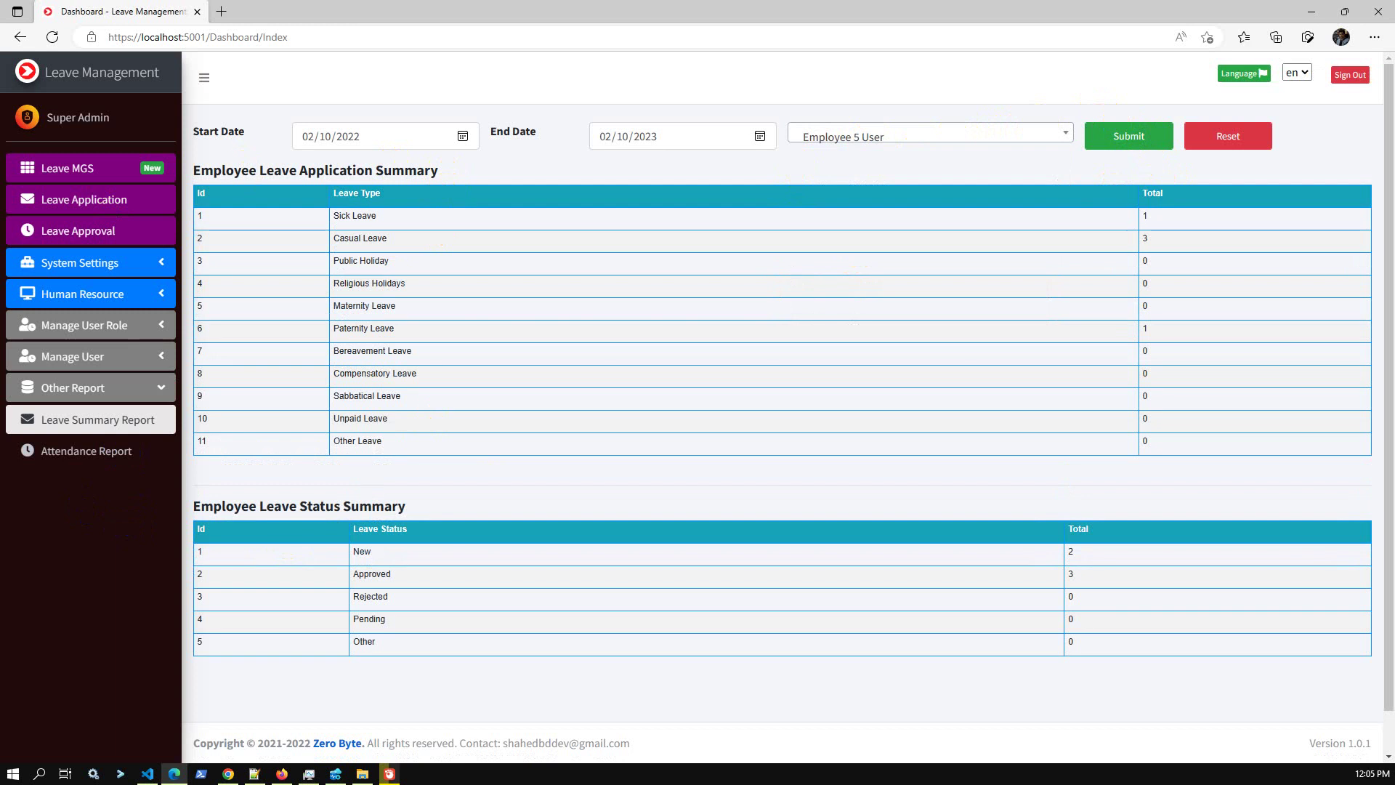
# Filter the Attendance Report to Employee 5 User's five entries, 2/11–2/15/2023.
pyautogui.click(54, 459)
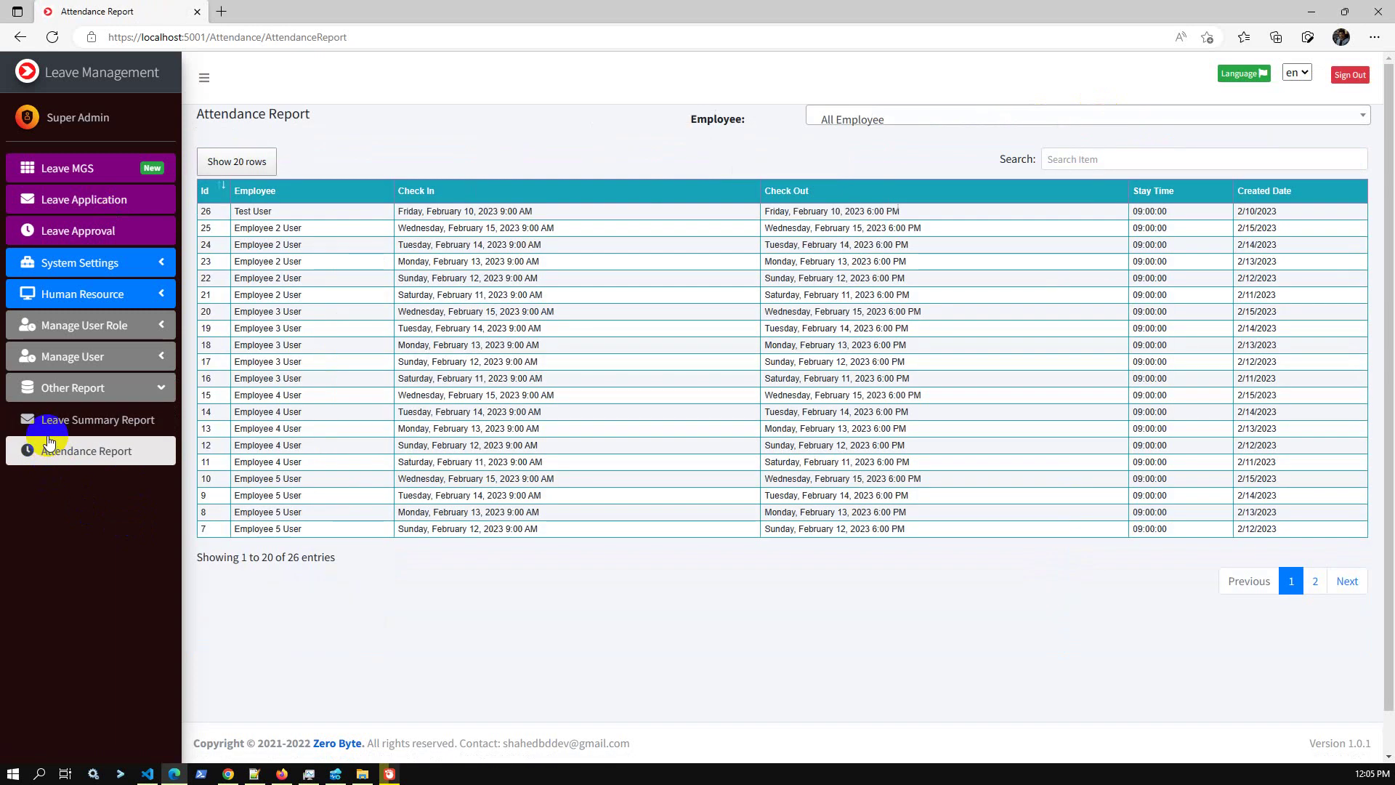
pyautogui.click(894, 125)
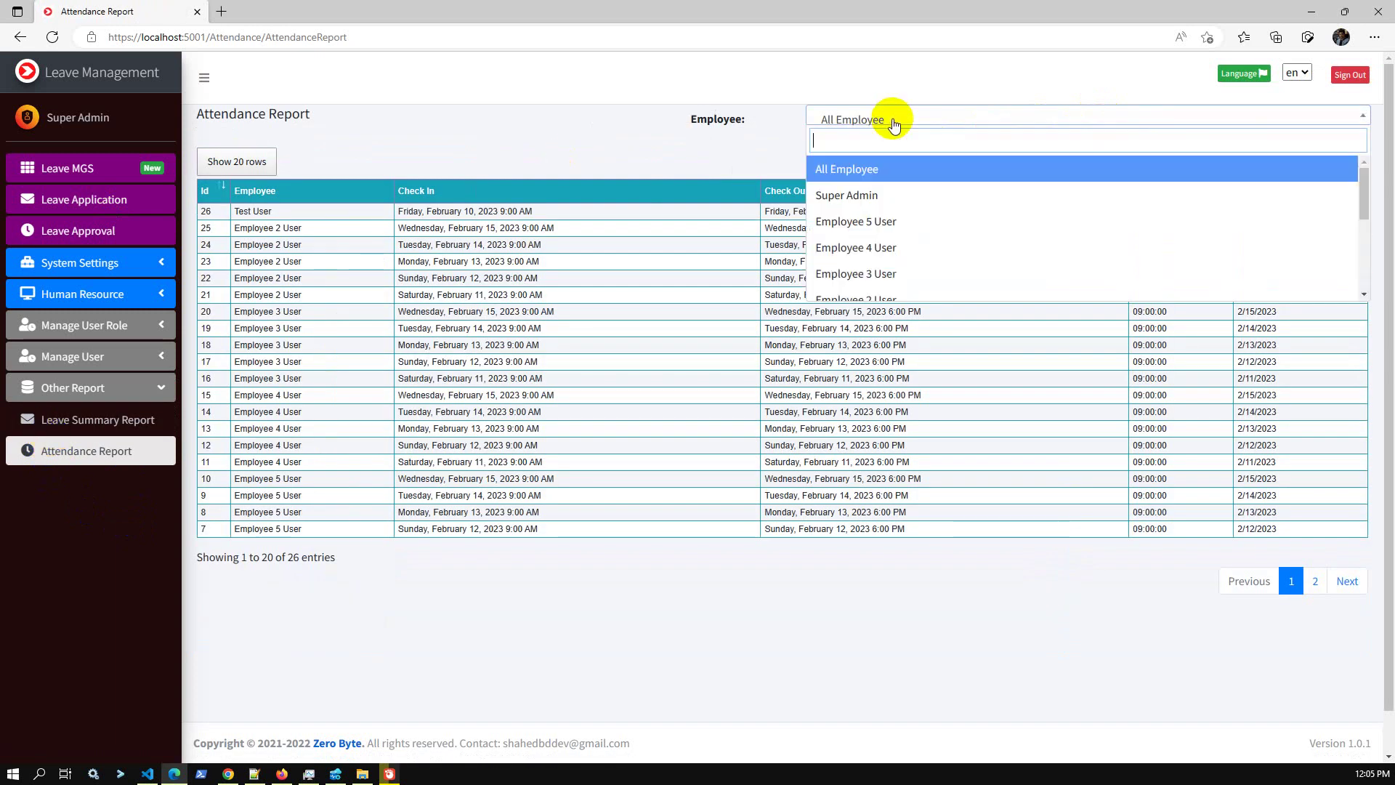
pyautogui.click(903, 193)
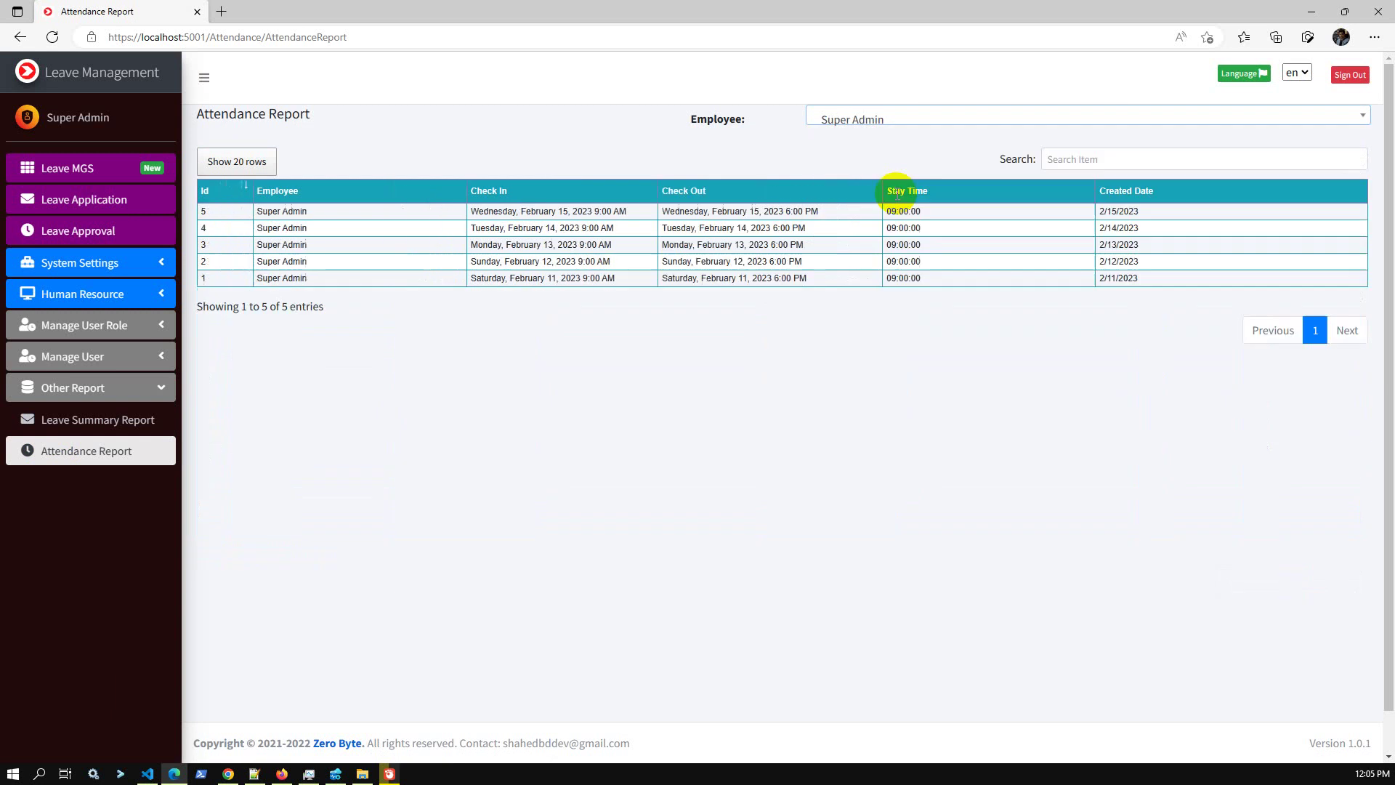
pyautogui.click(891, 120)
pyautogui.click(875, 218)
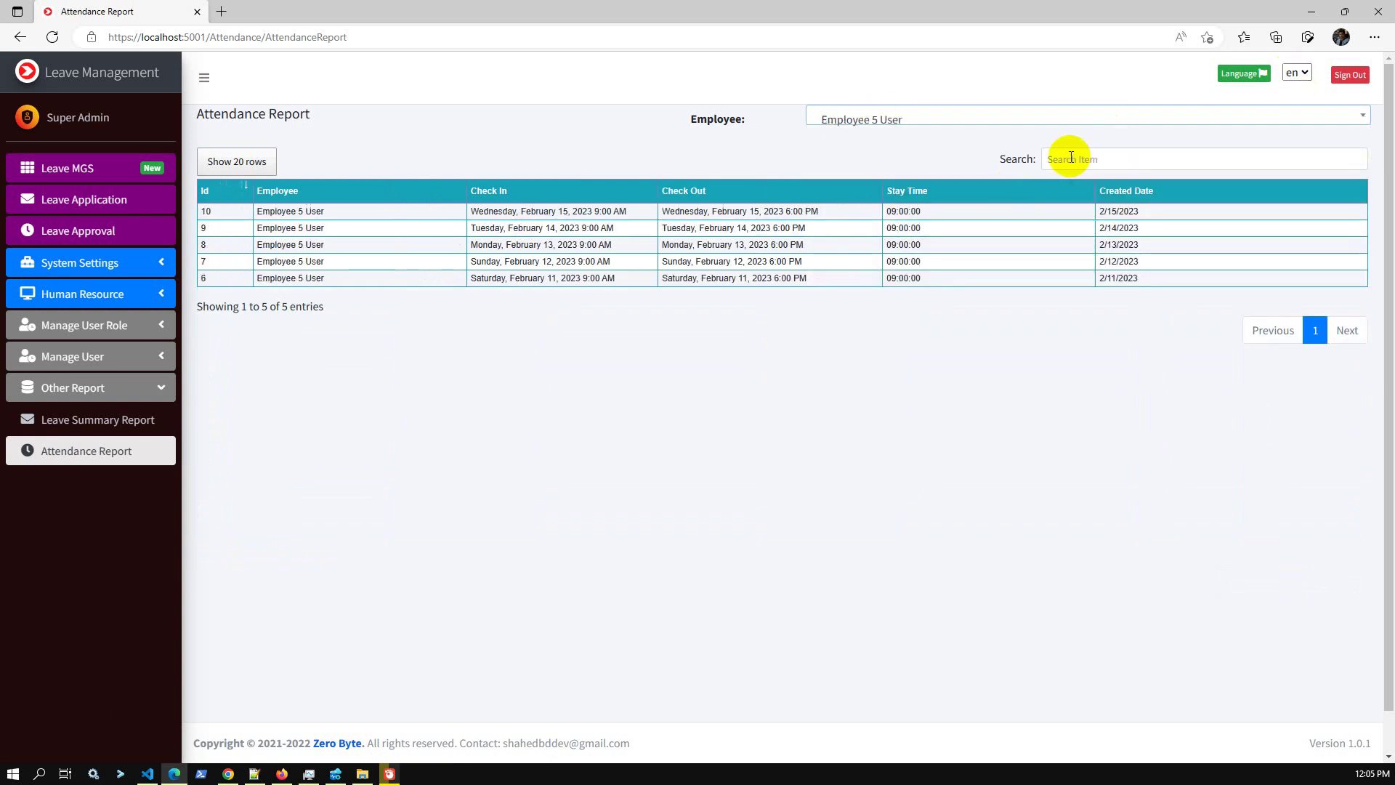